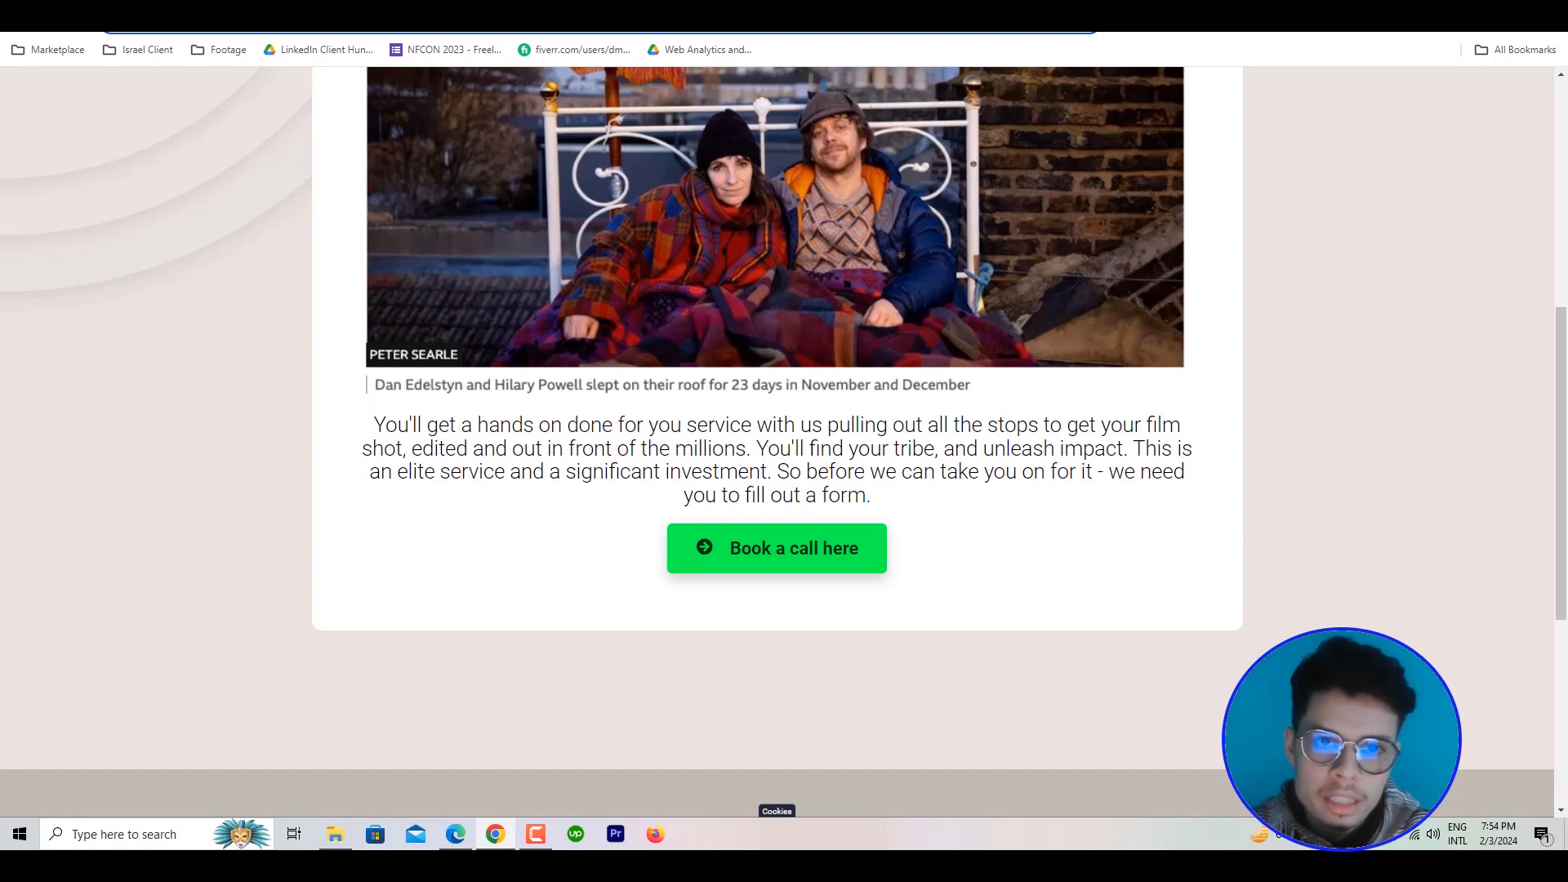
Open Meta Events Manager for Optimistic Productions Ltd in a new browser tab and show its data sources
key("ctrl+t")
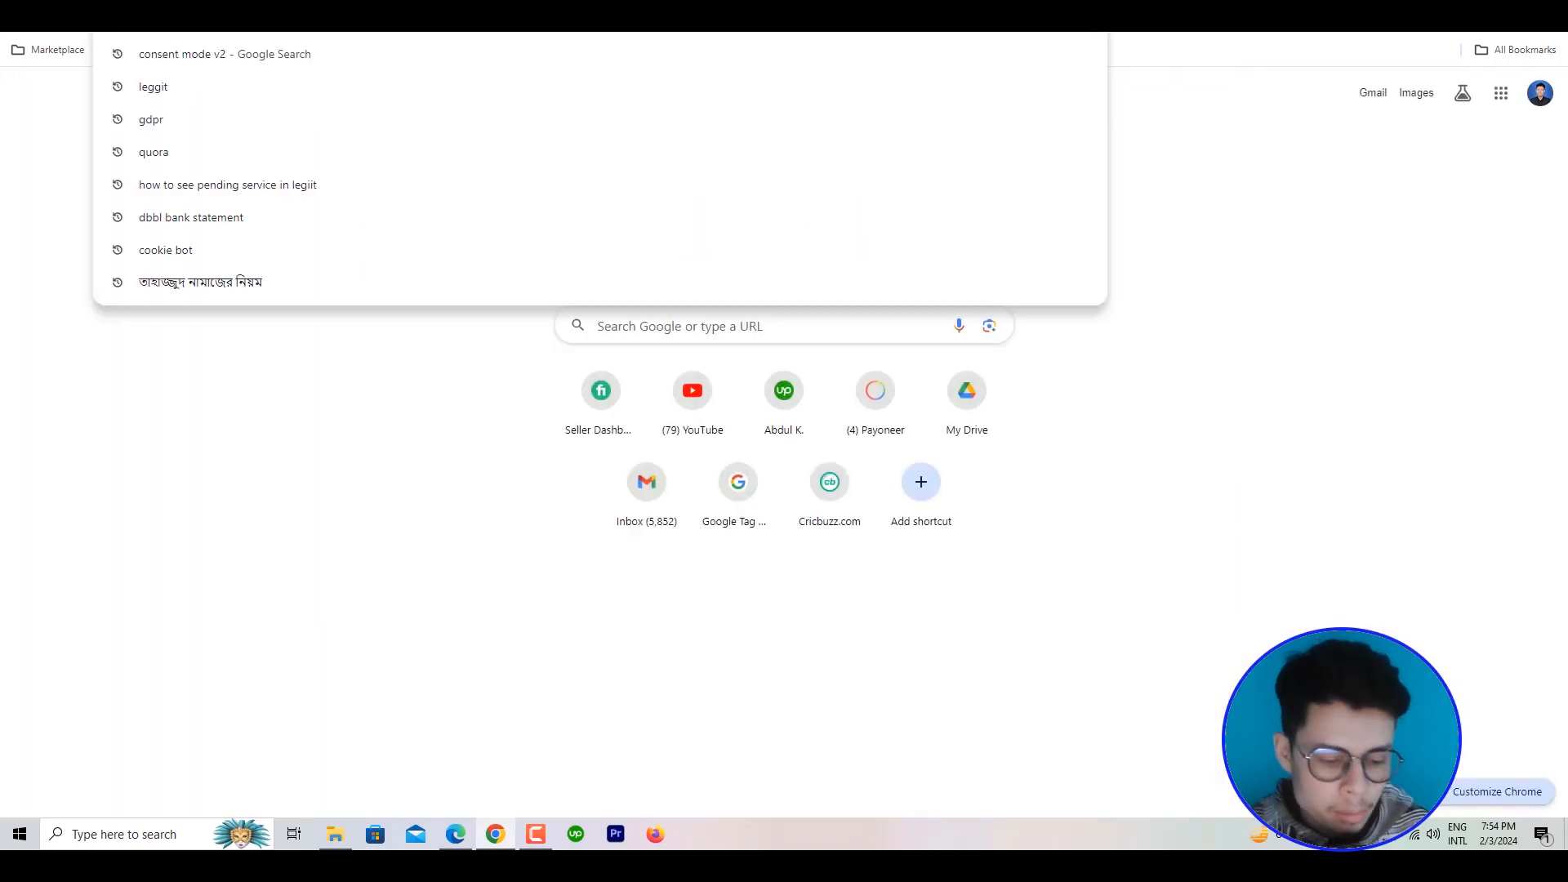
type("ev")
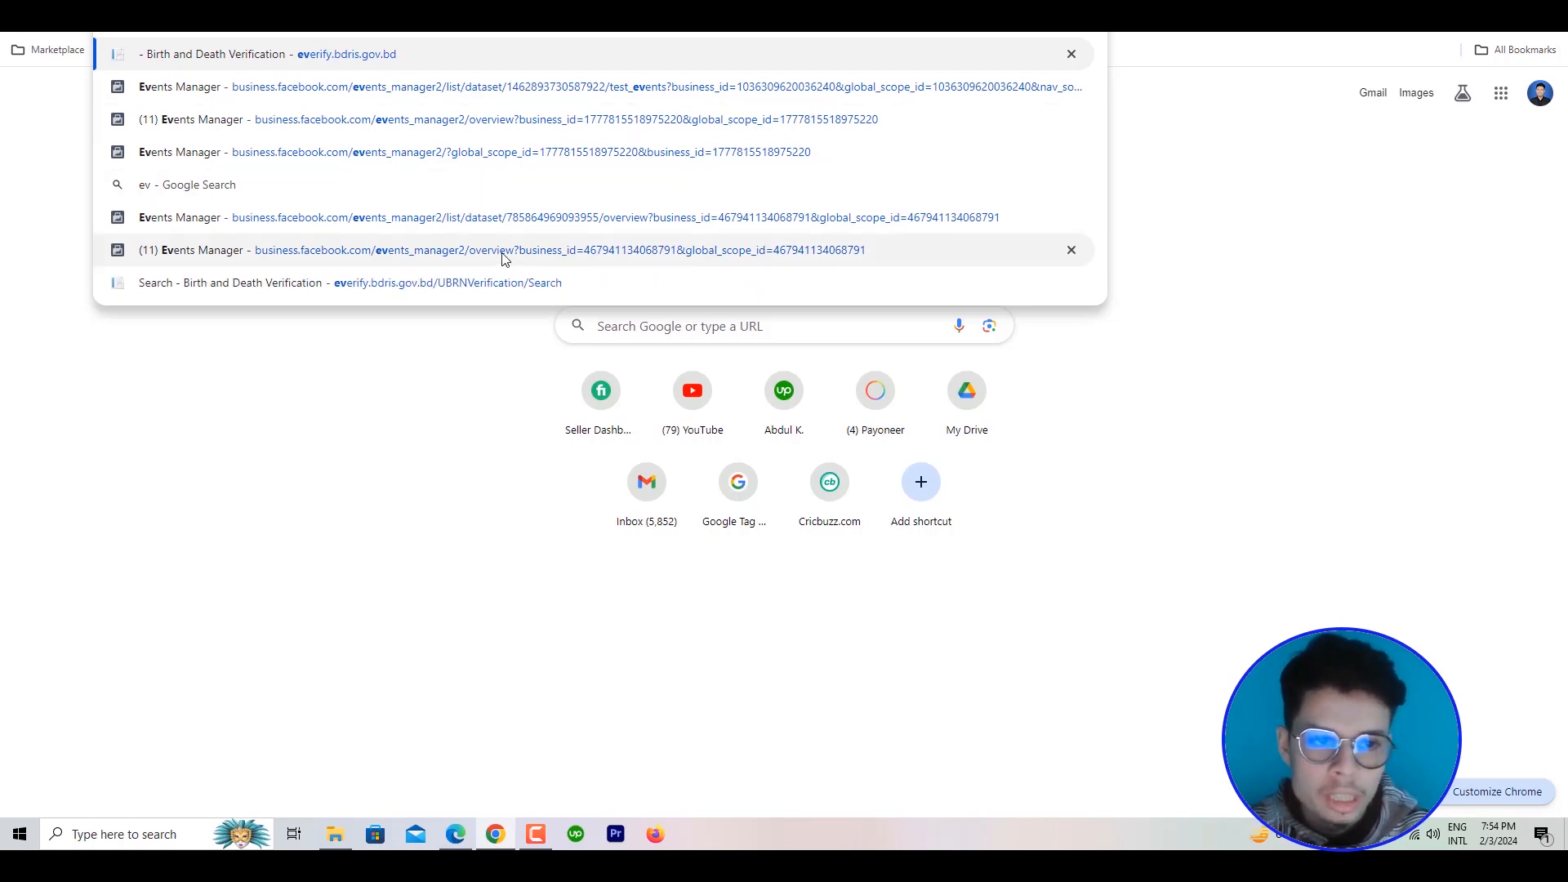
left_click(360, 262)
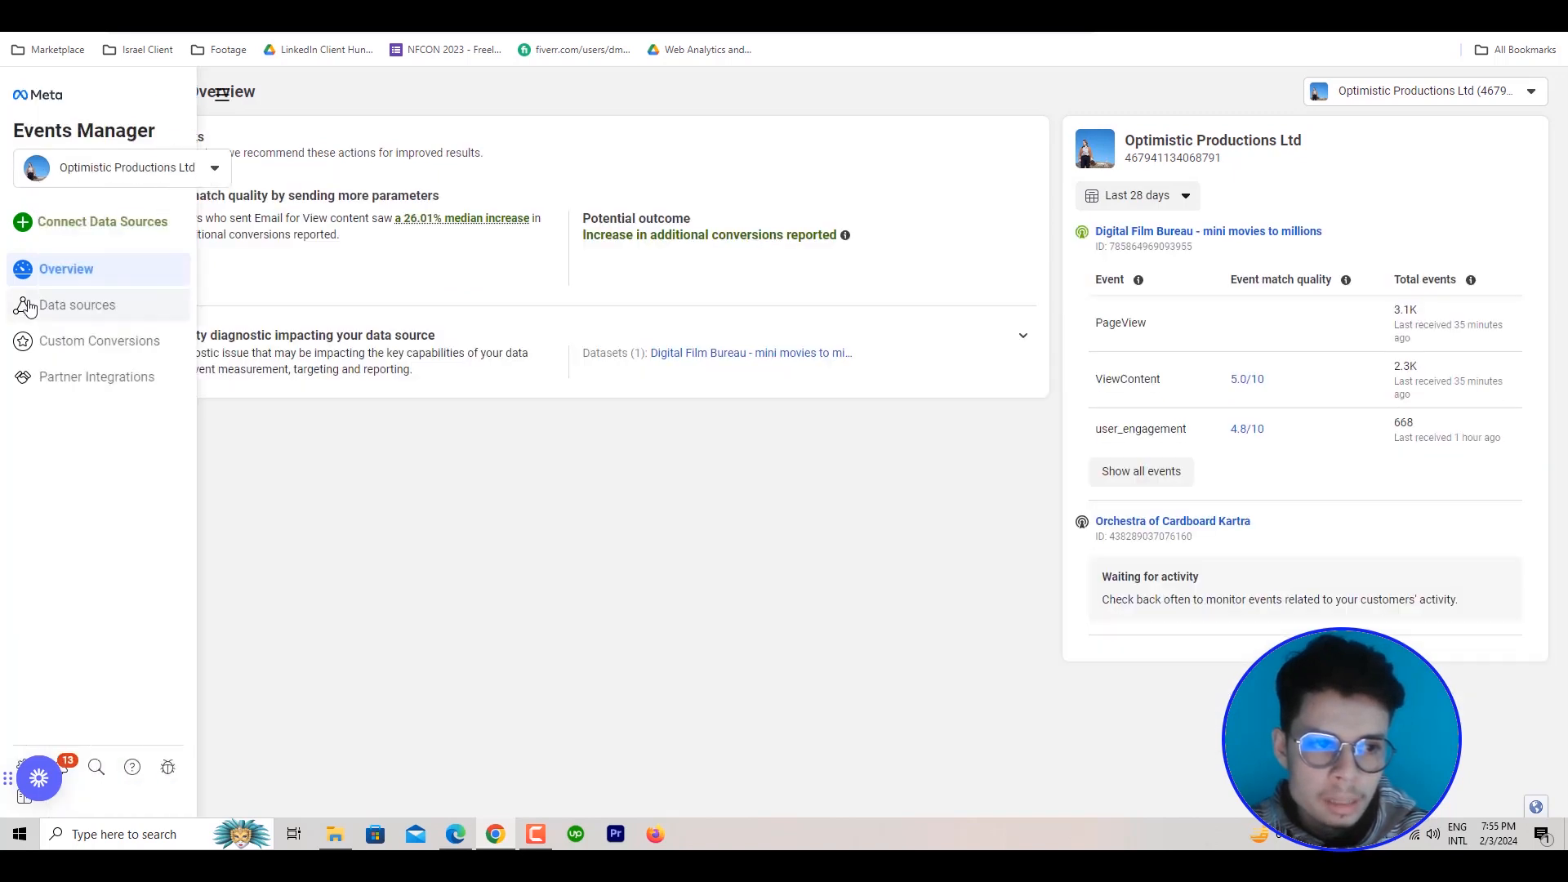
left_click(28, 304)
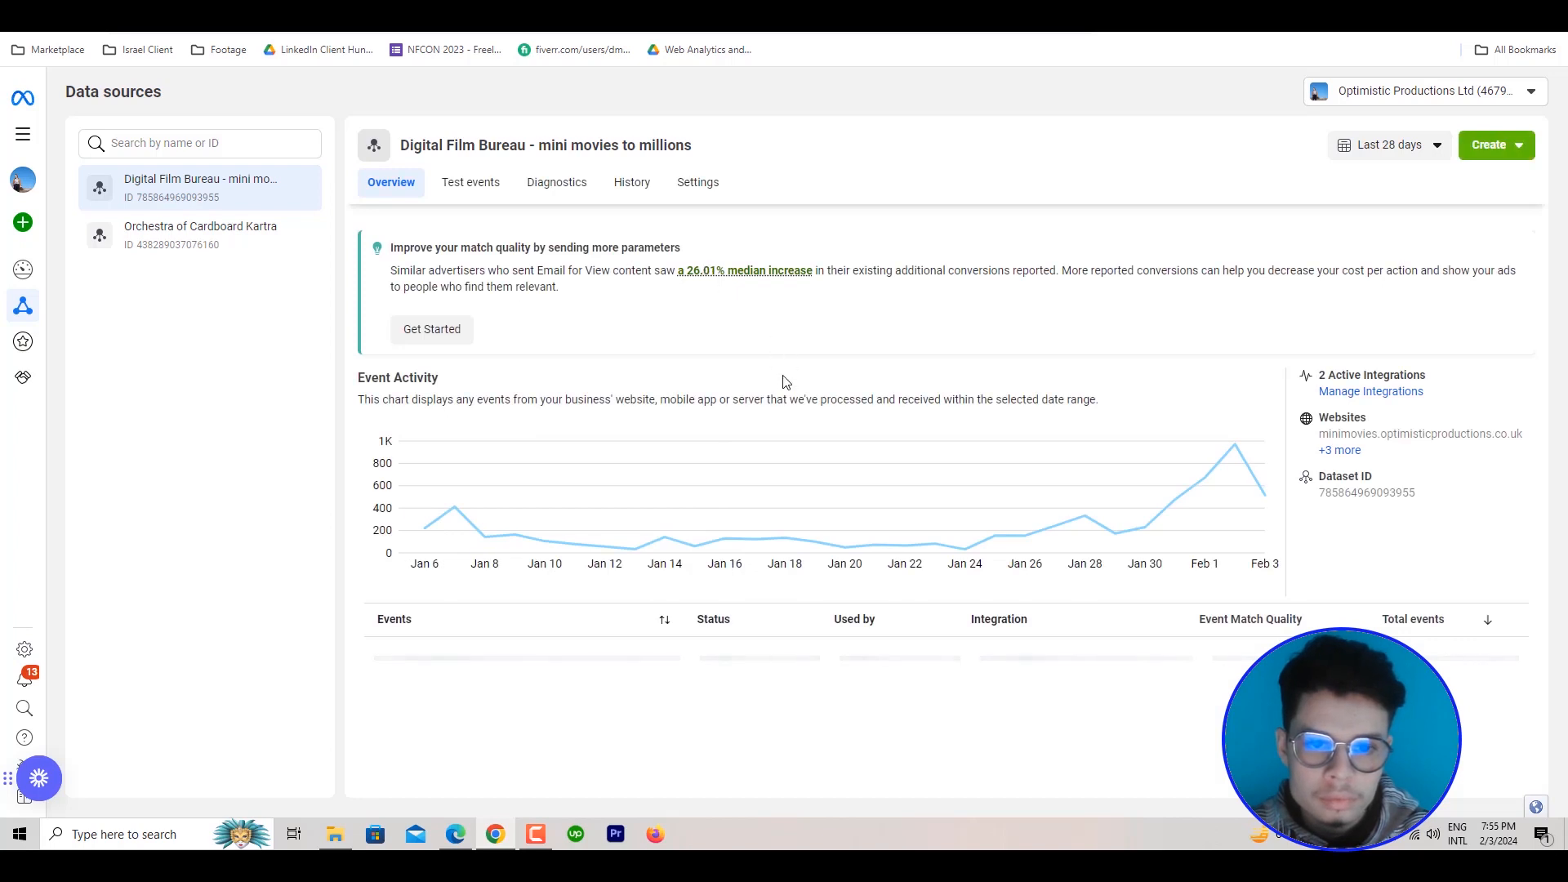
In the Digital Film Bureau - mini movies to millions dataset, open the Purchase event's details and show its Event Quality
scroll(829, 453, "down", 3)
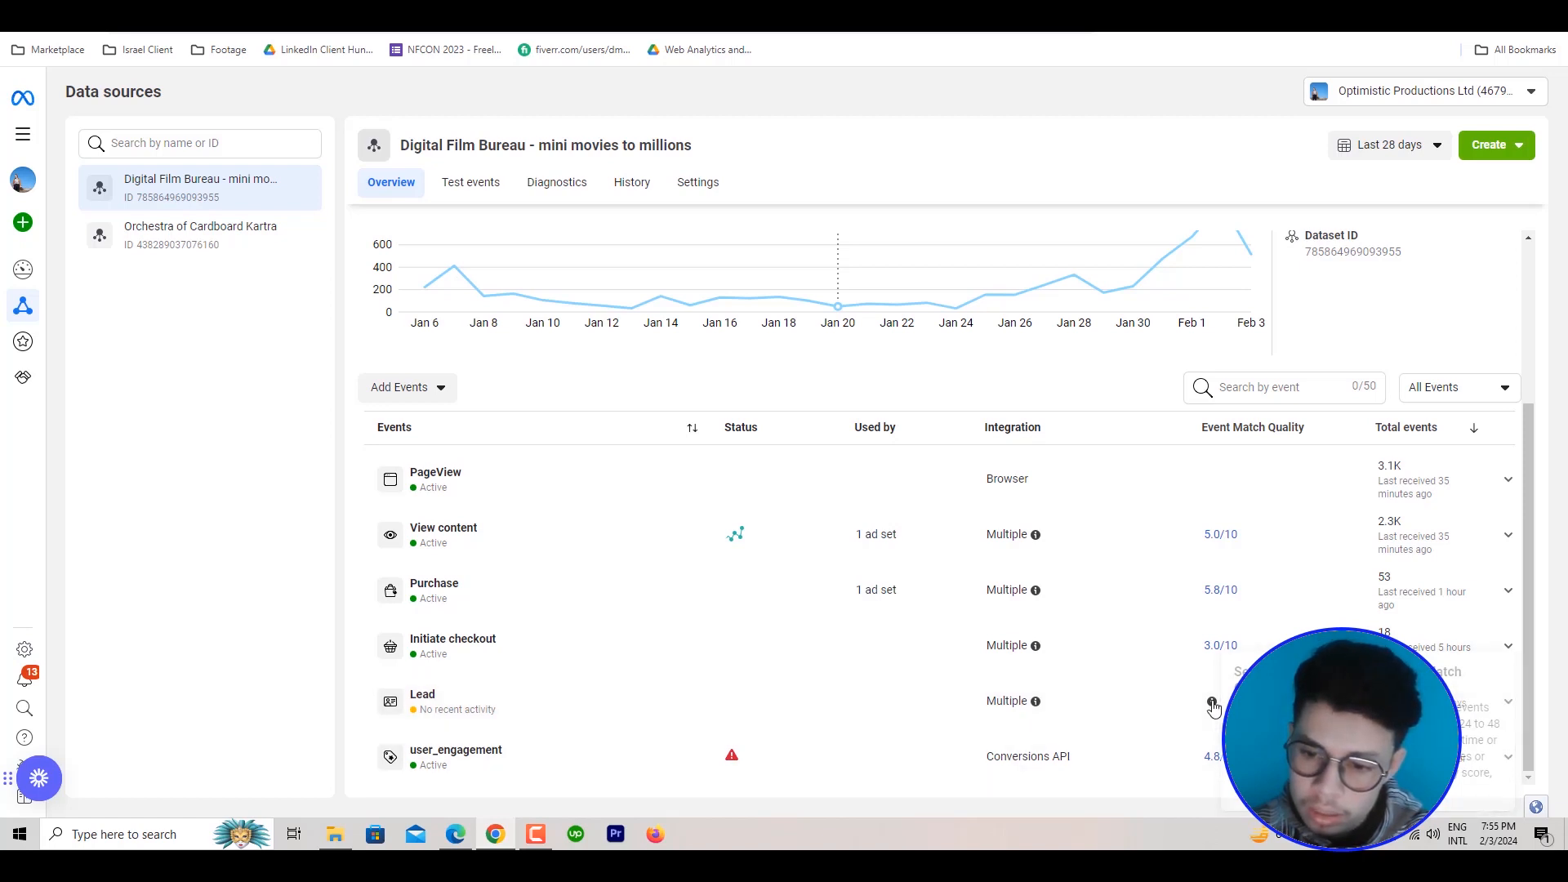
mouse_move(1213, 704)
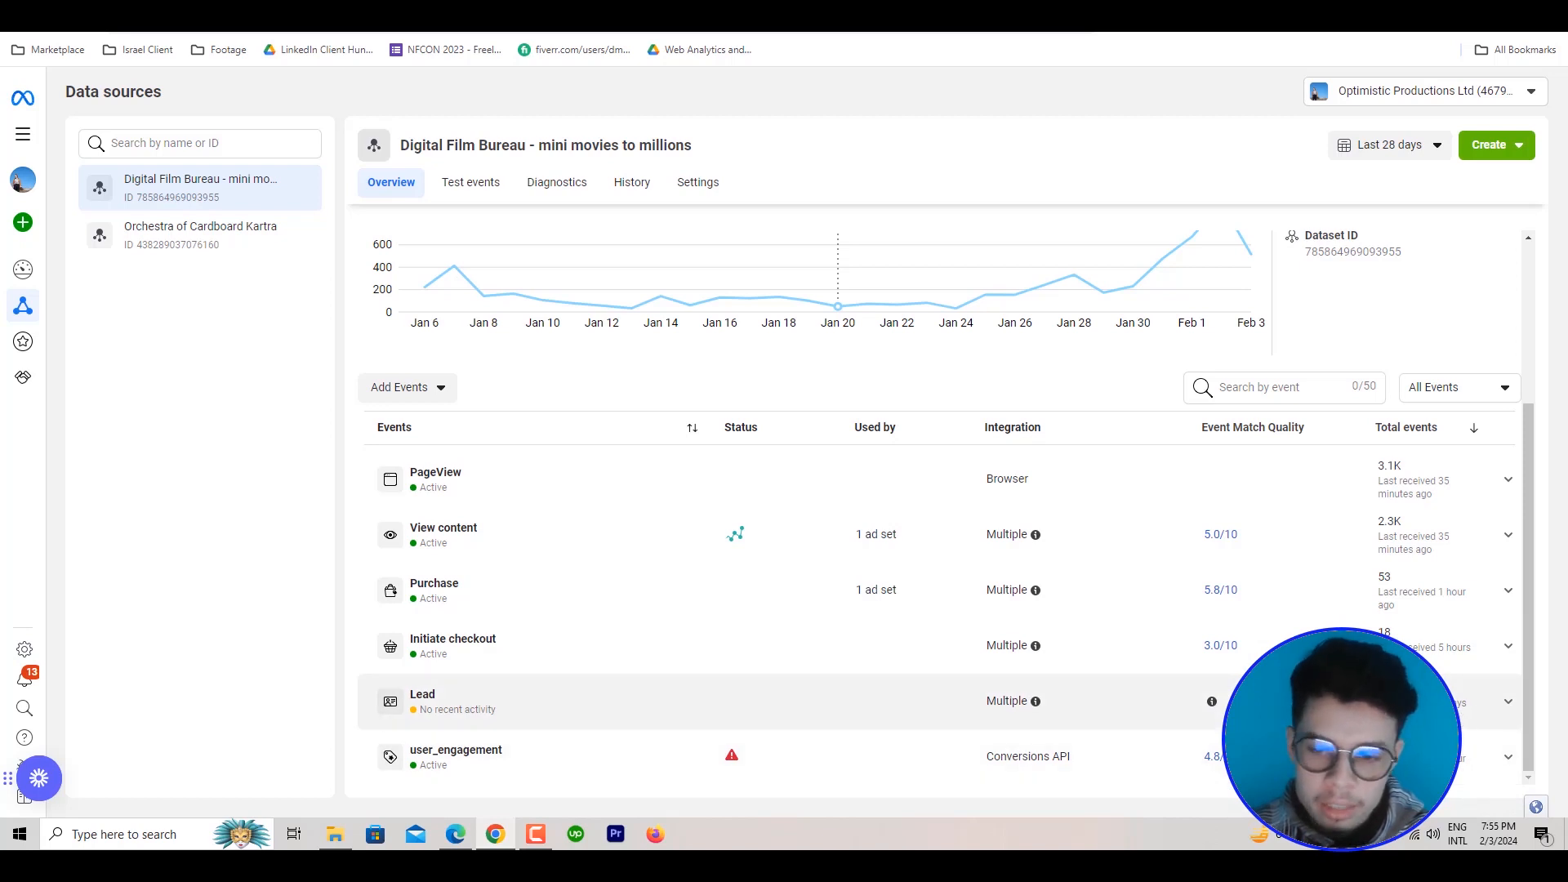
left_click(1156, 603)
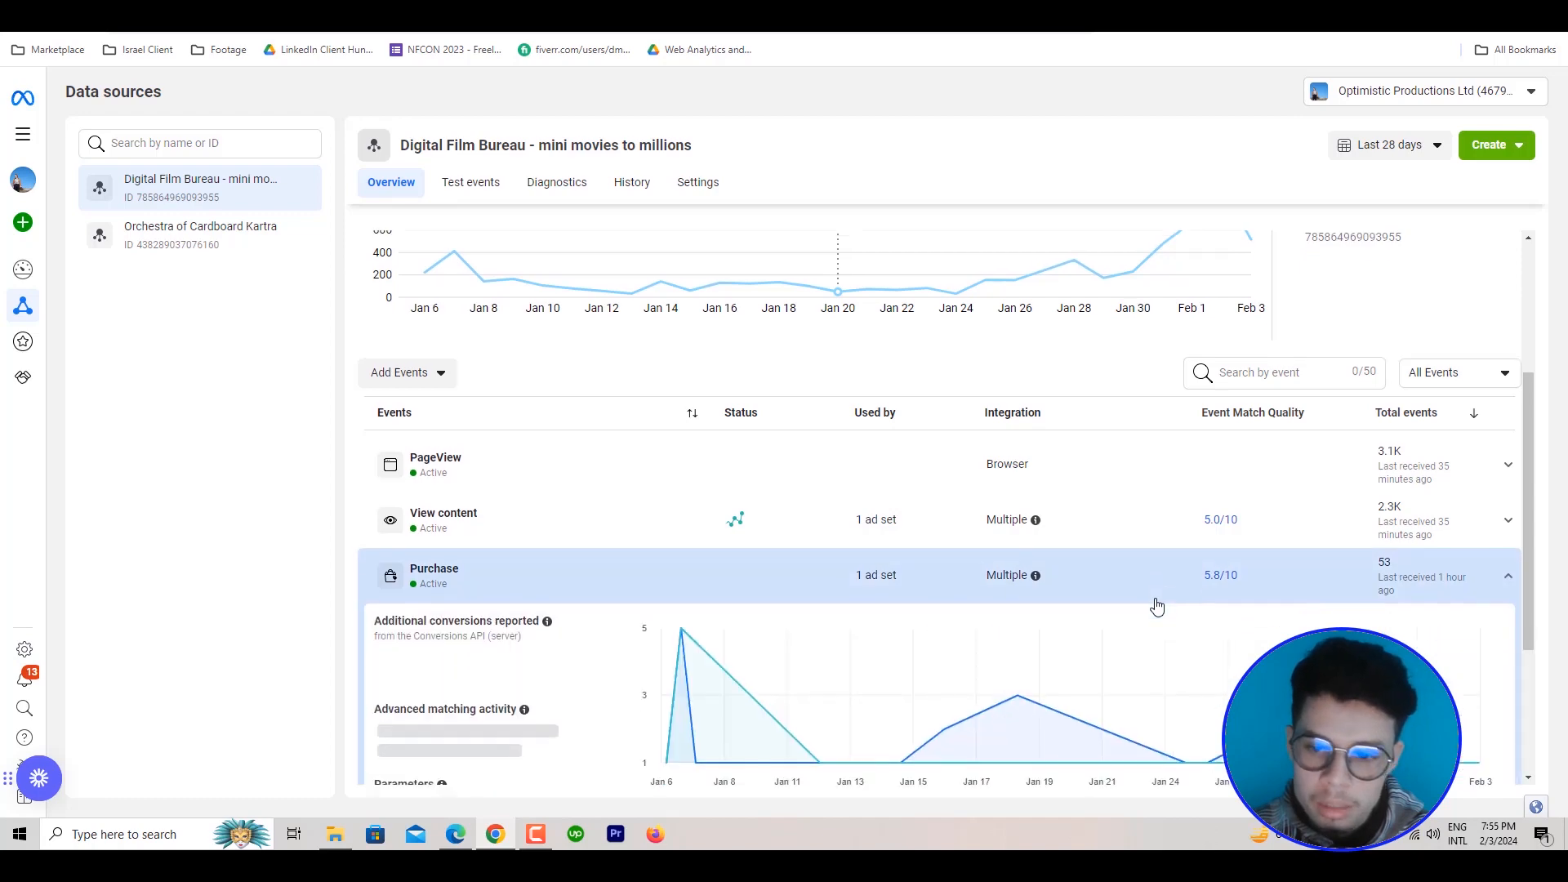
scroll(1155, 605, "down", 3)
left_click(1467, 598)
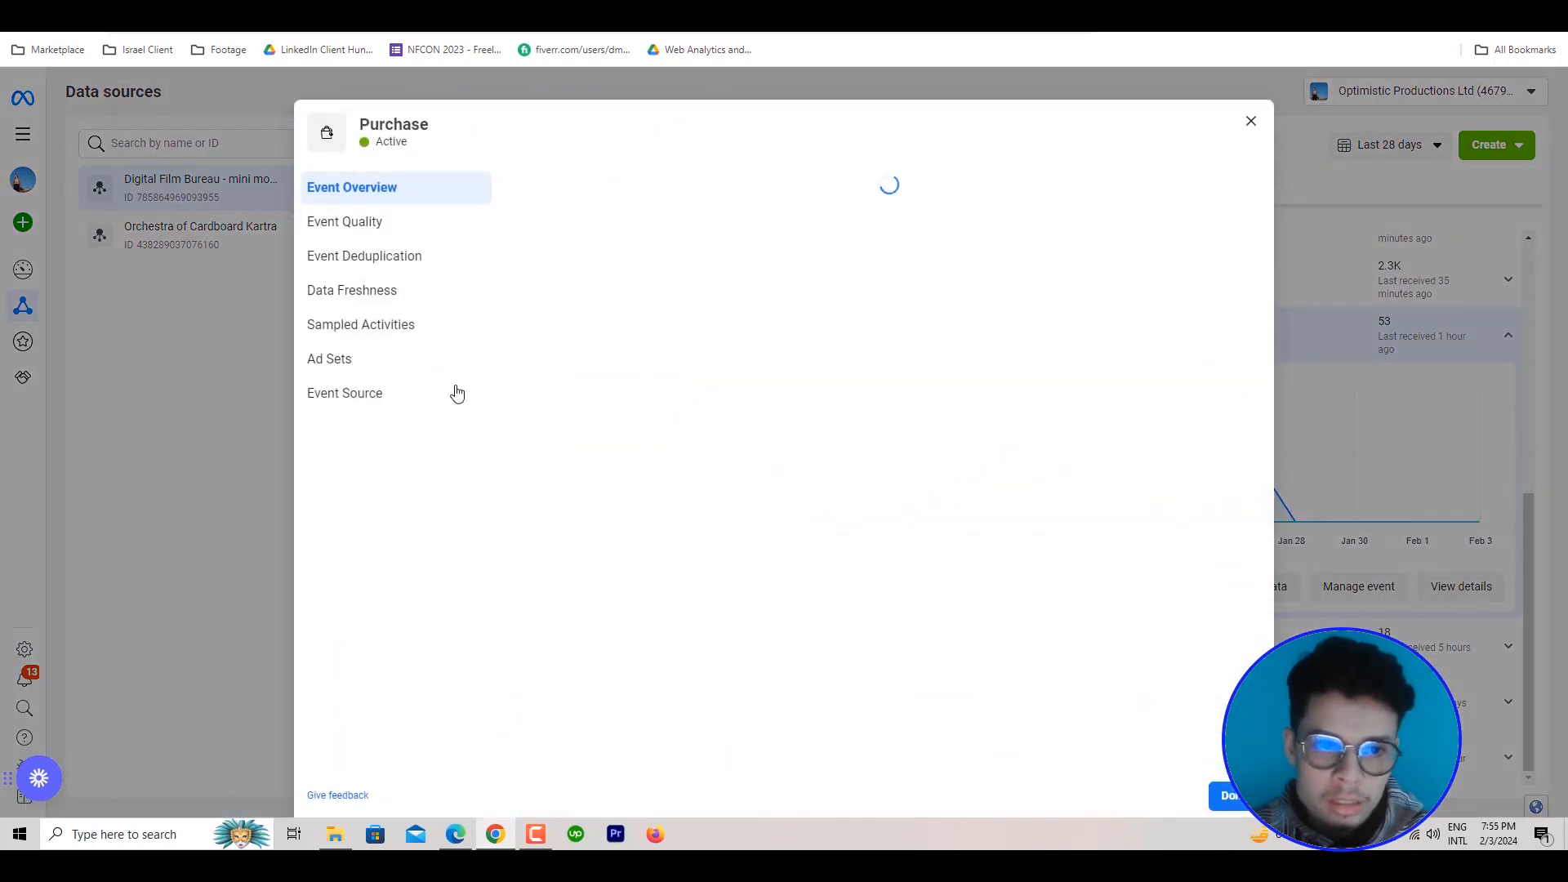
left_click(394, 235)
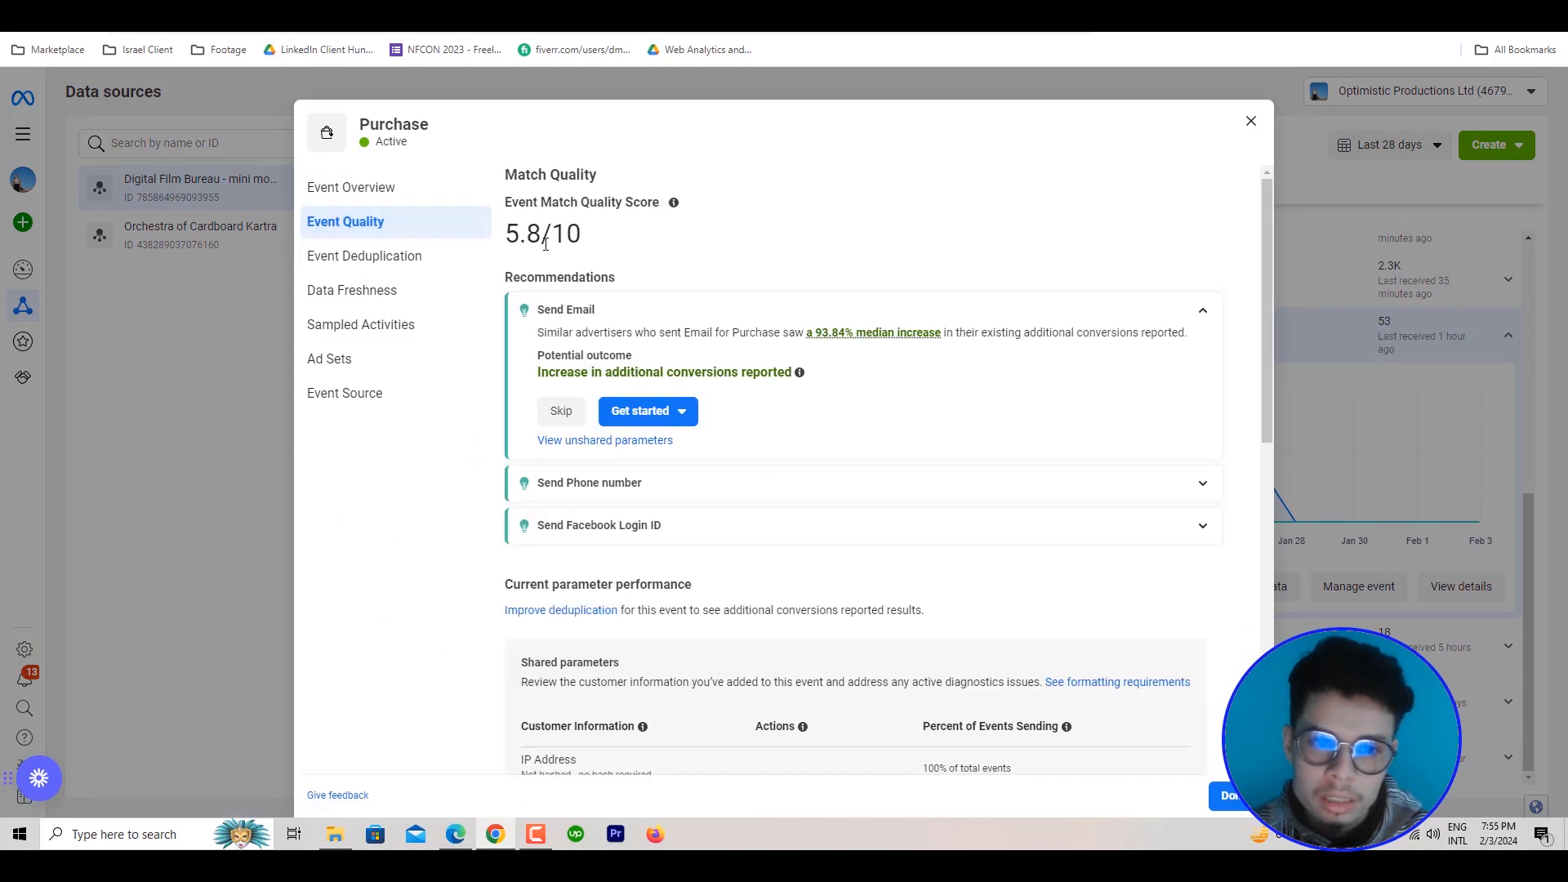
Review the Purchase event's shared and other customer information parameters, and close the event details
scroll(583, 245, "down", 3)
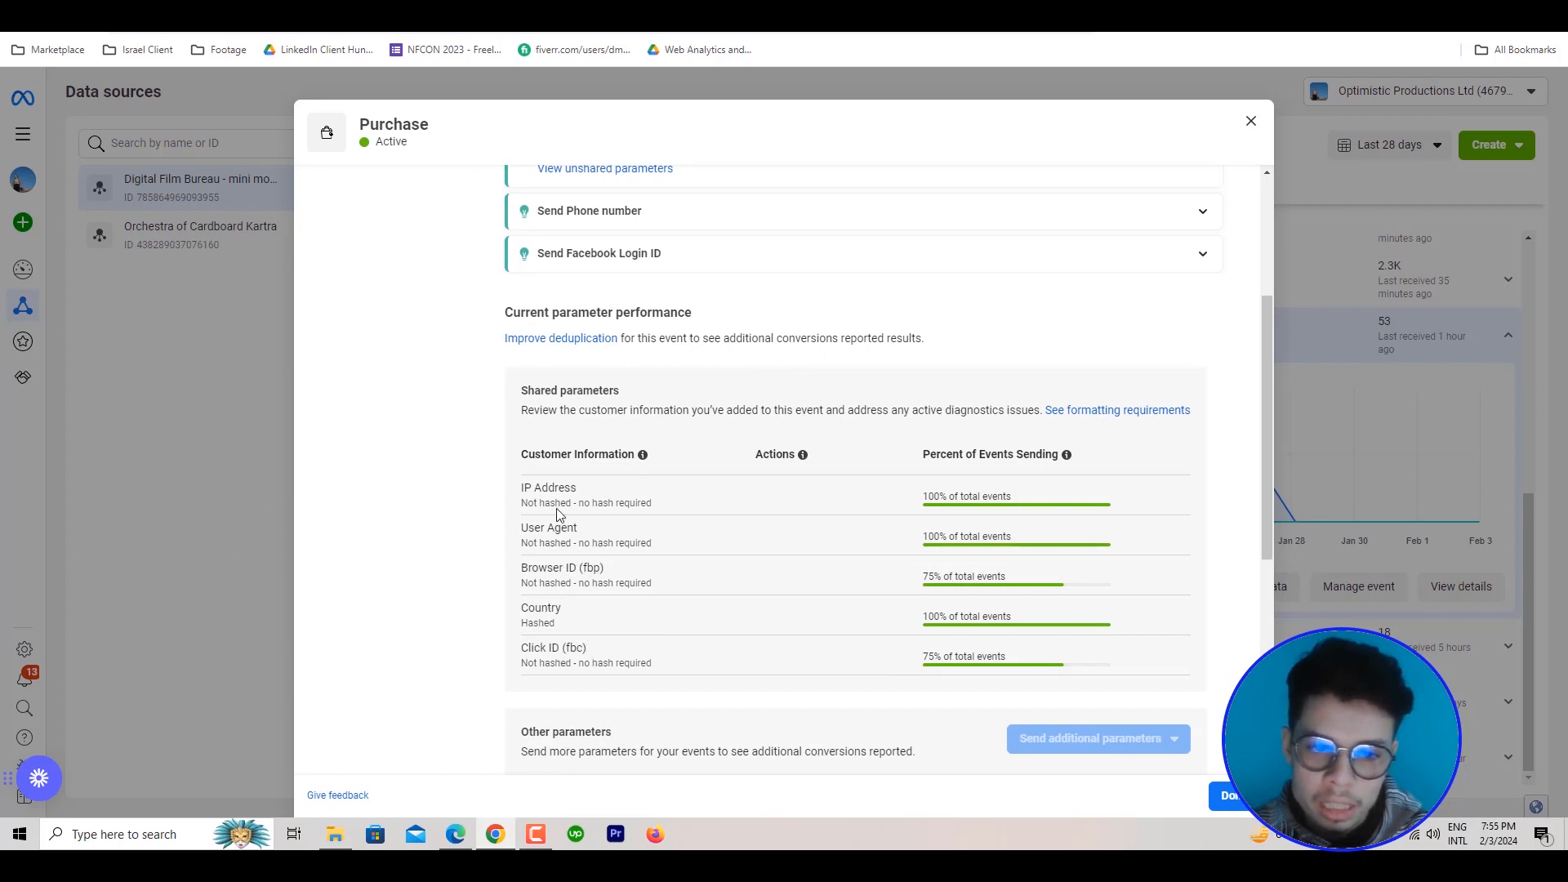
scroll(738, 529, "down", 4)
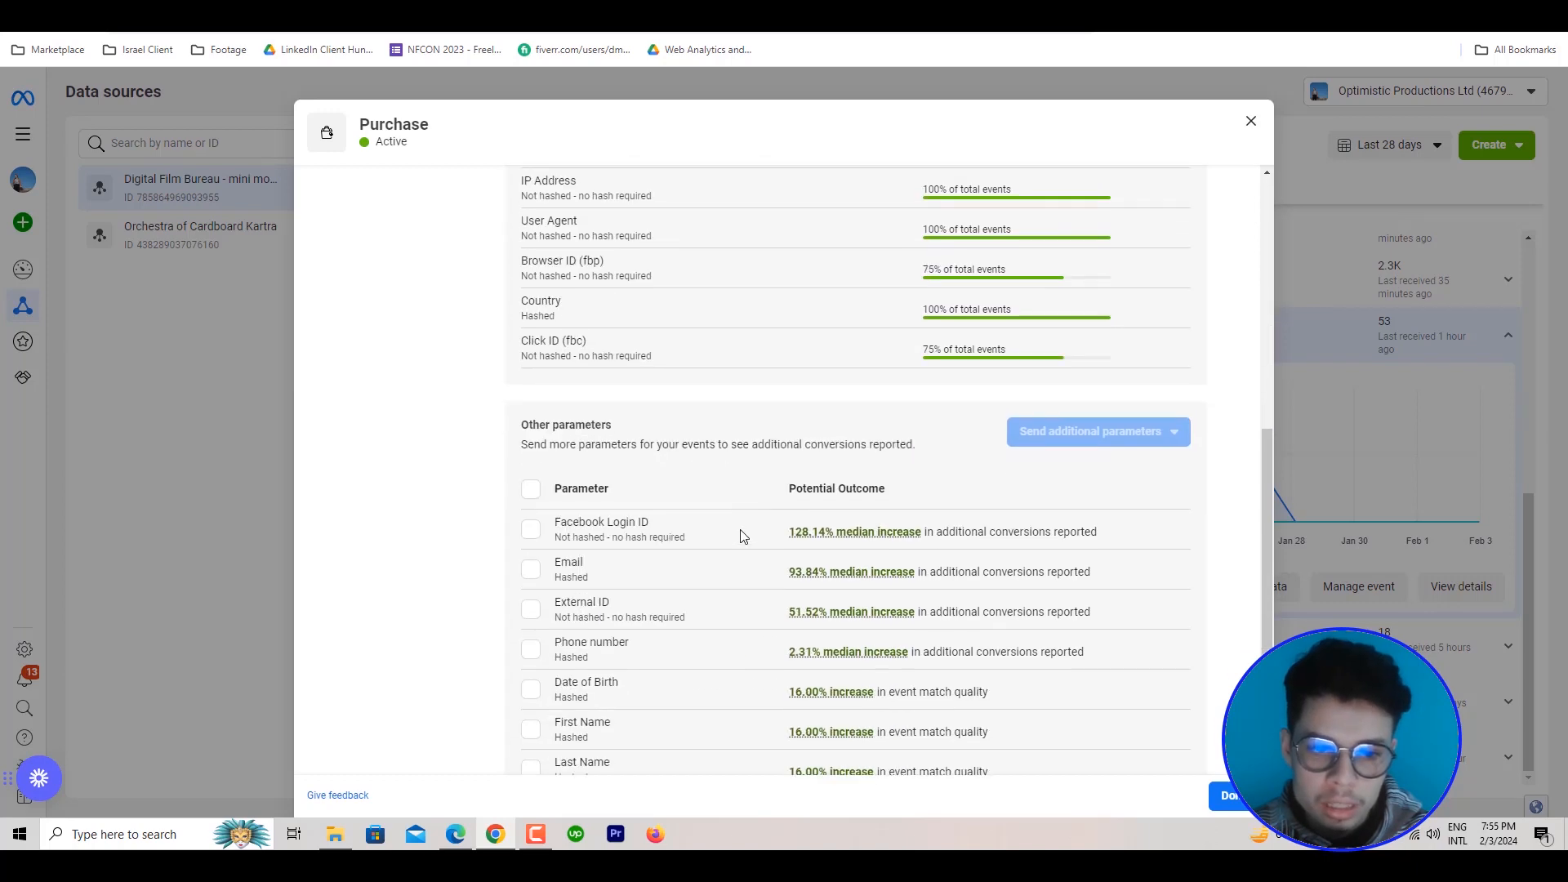
scroll(743, 536, "down", 2)
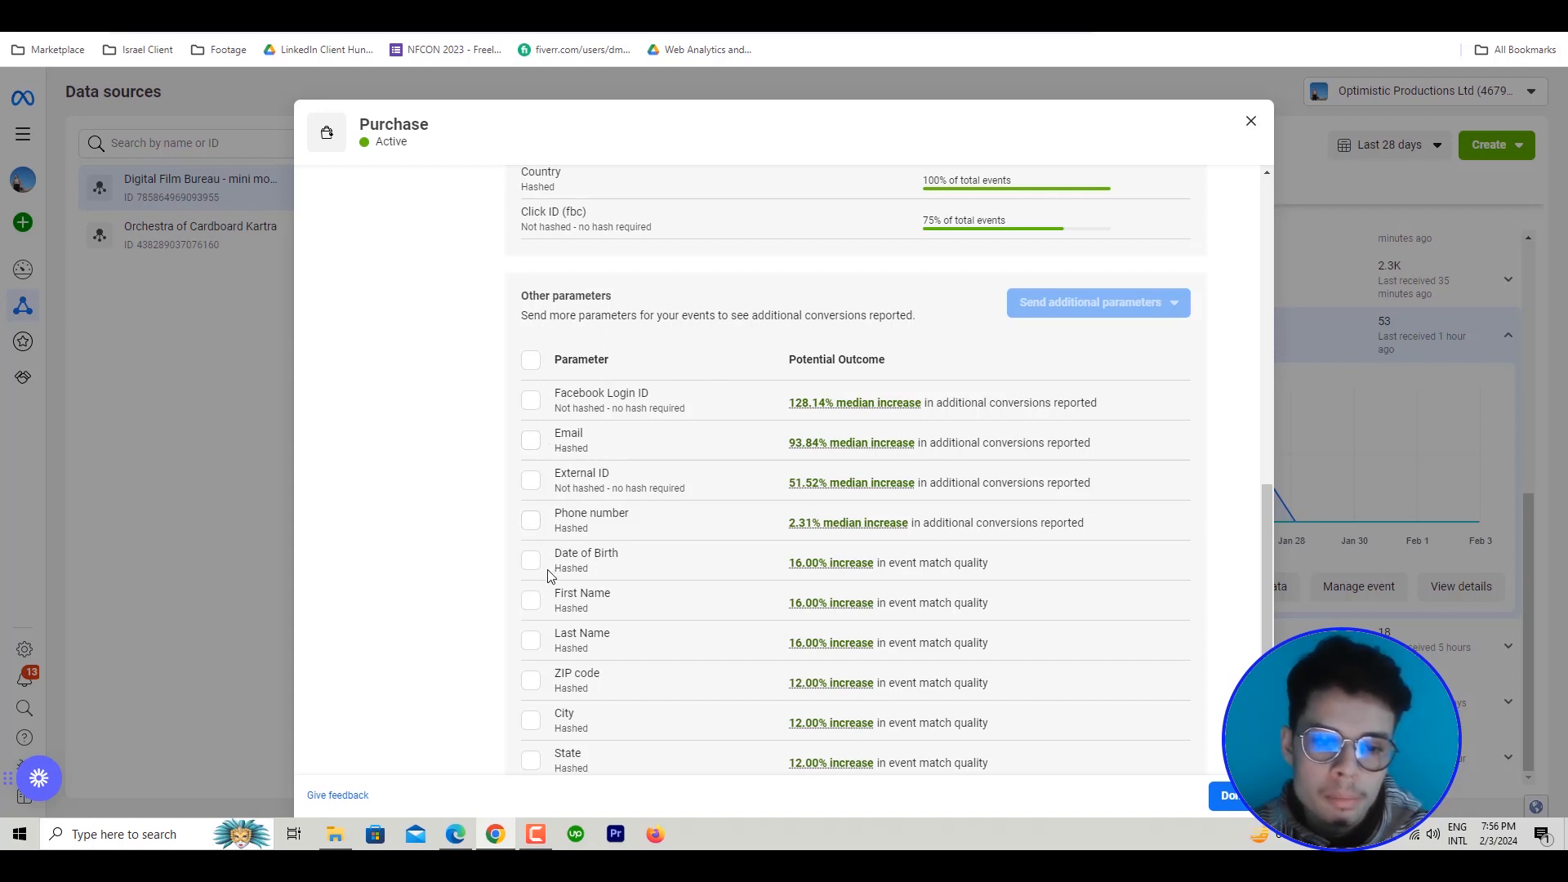
scroll(547, 620, "down", 1)
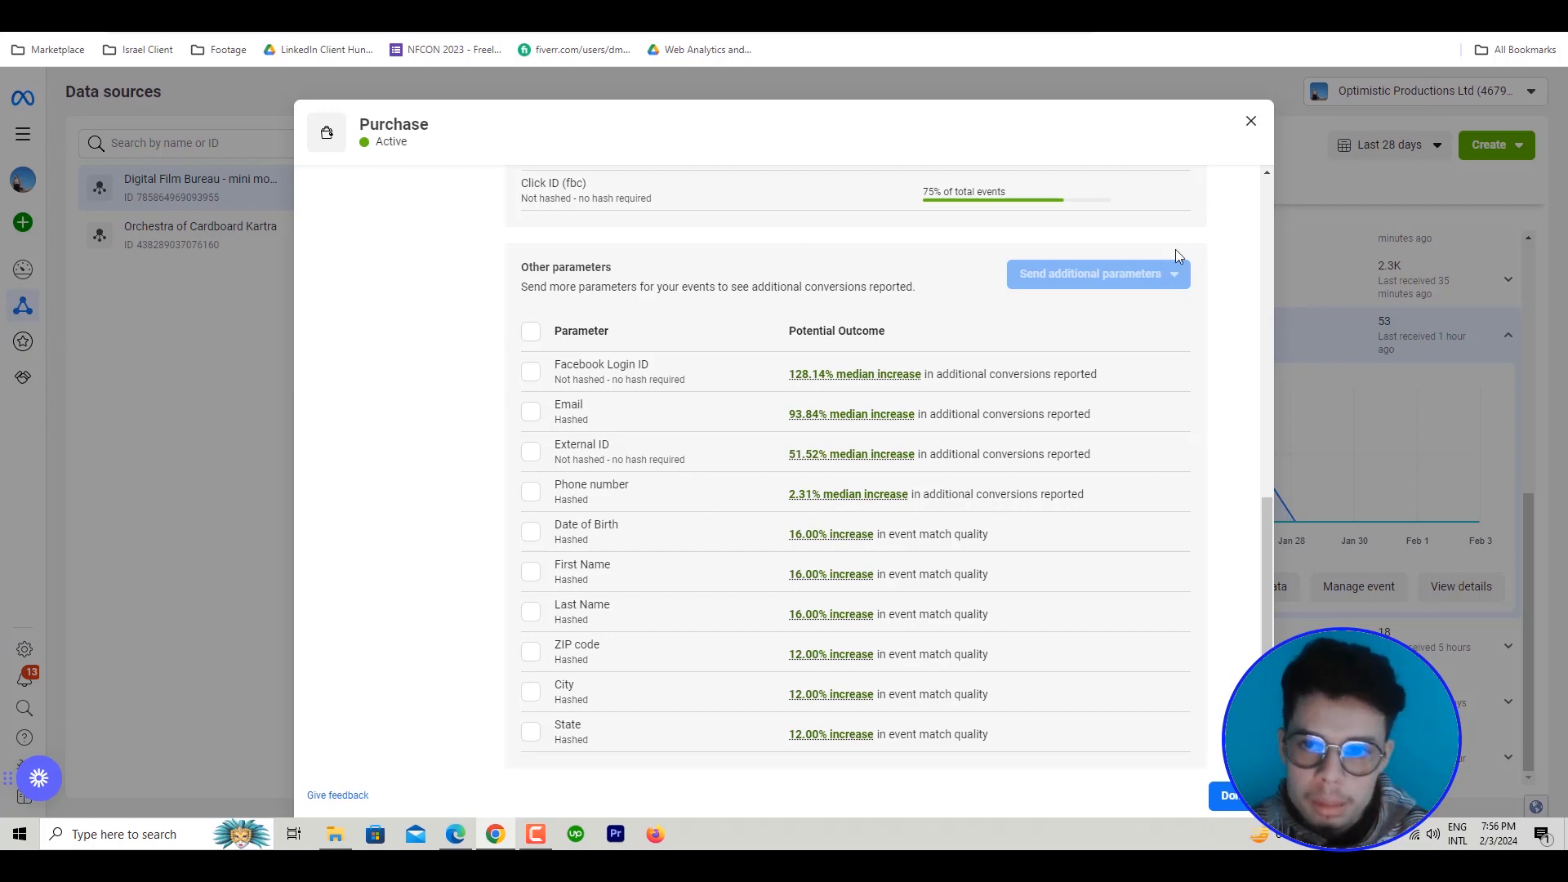
left_click(1251, 123)
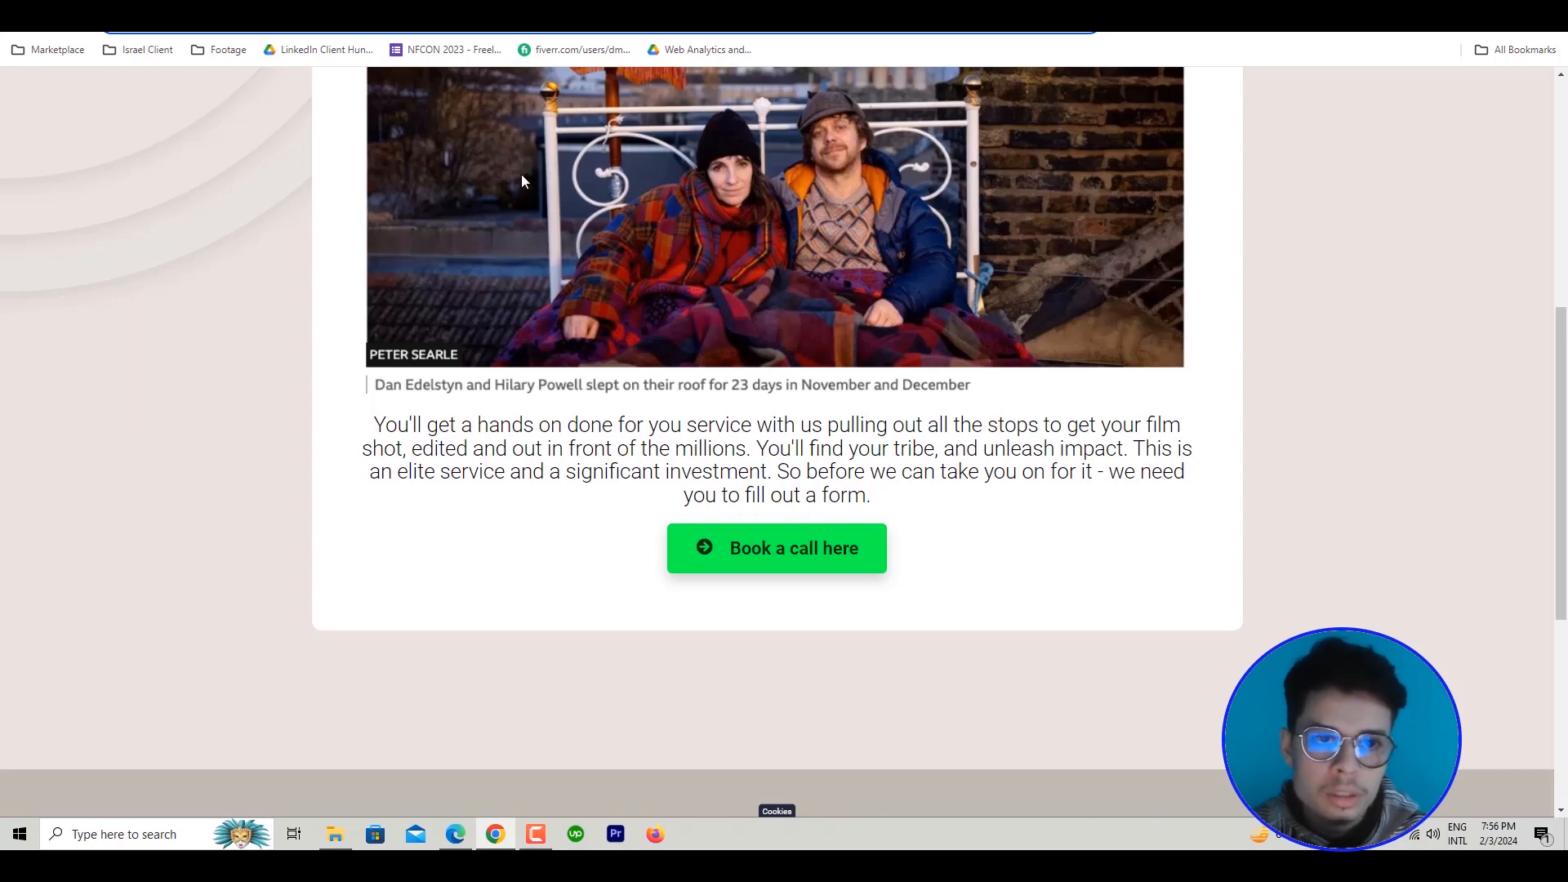
On the mini movie website page, open the Book a call form, examine its first name and email fields, and close it
left_click(768, 557)
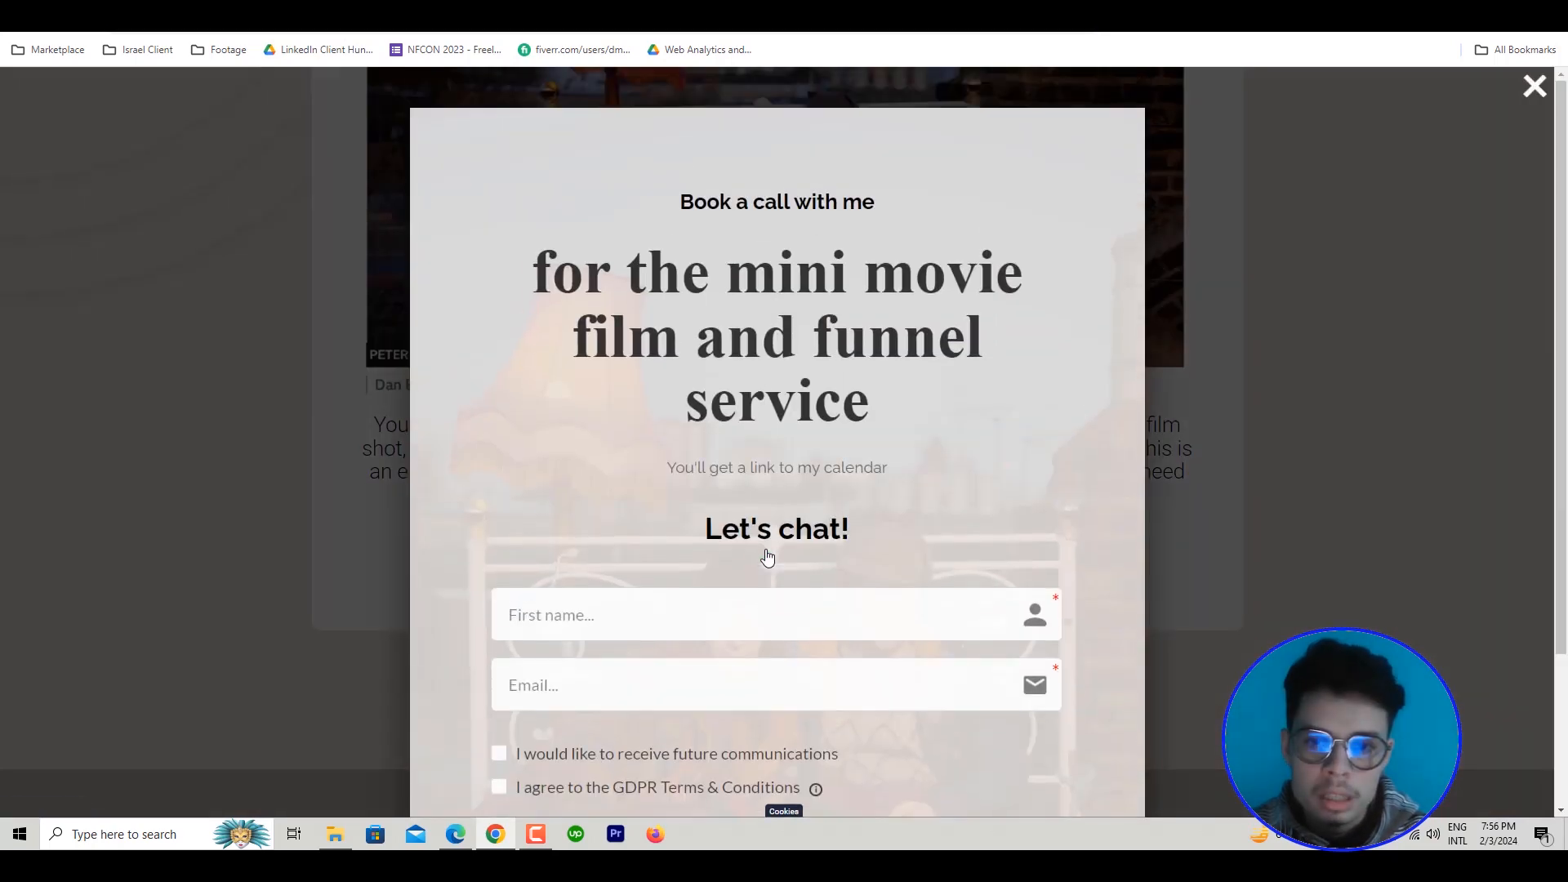
scroll(1202, 408, "down", 2)
scroll(608, 508, "up", 2)
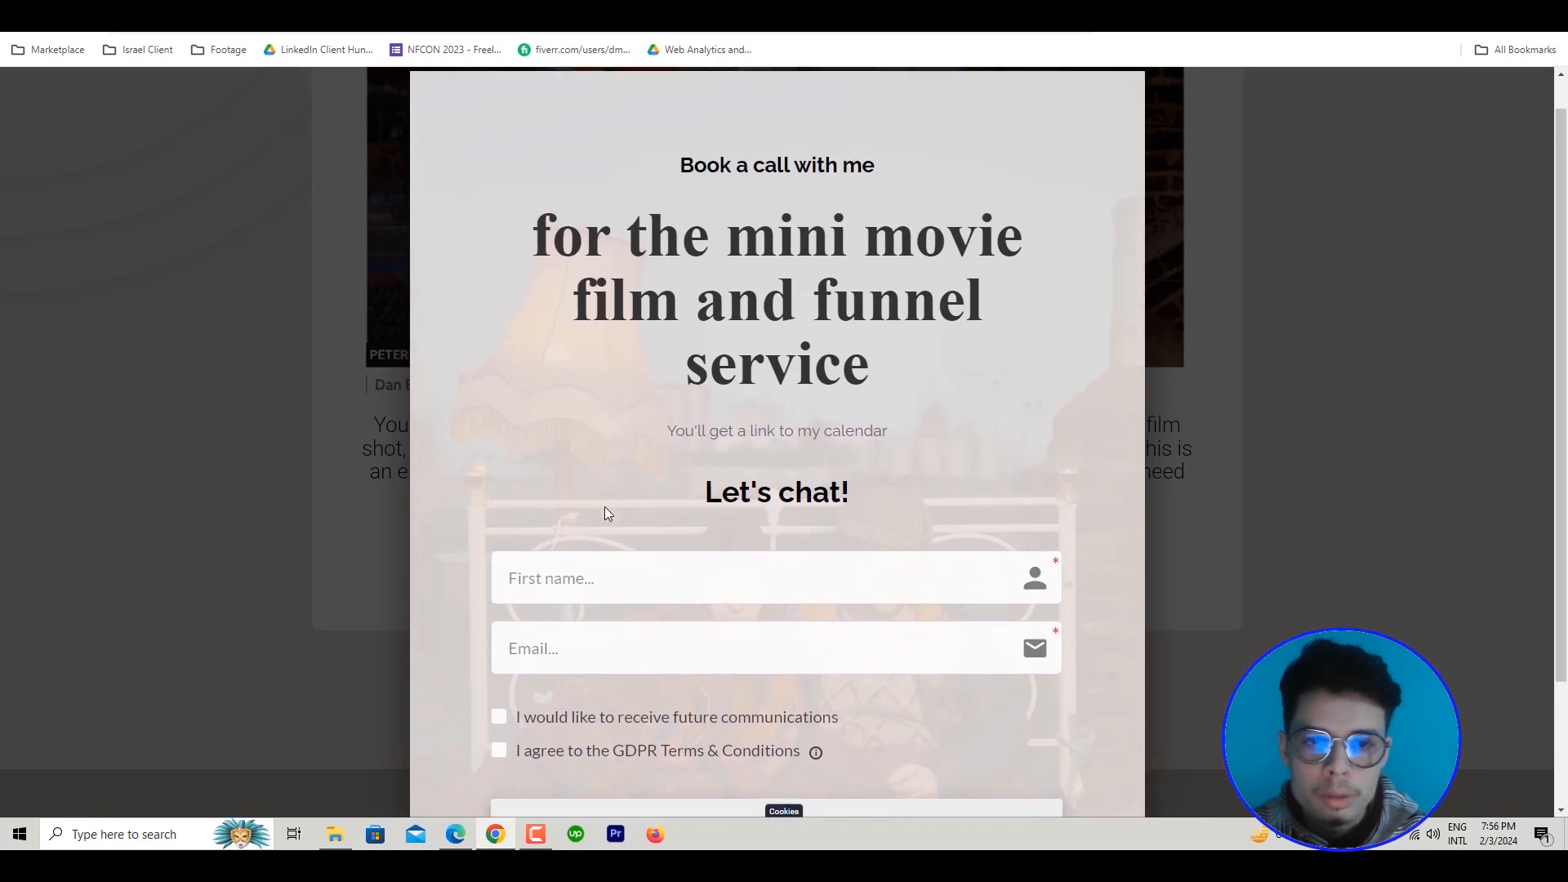
scroll(571, 523, "down", 2)
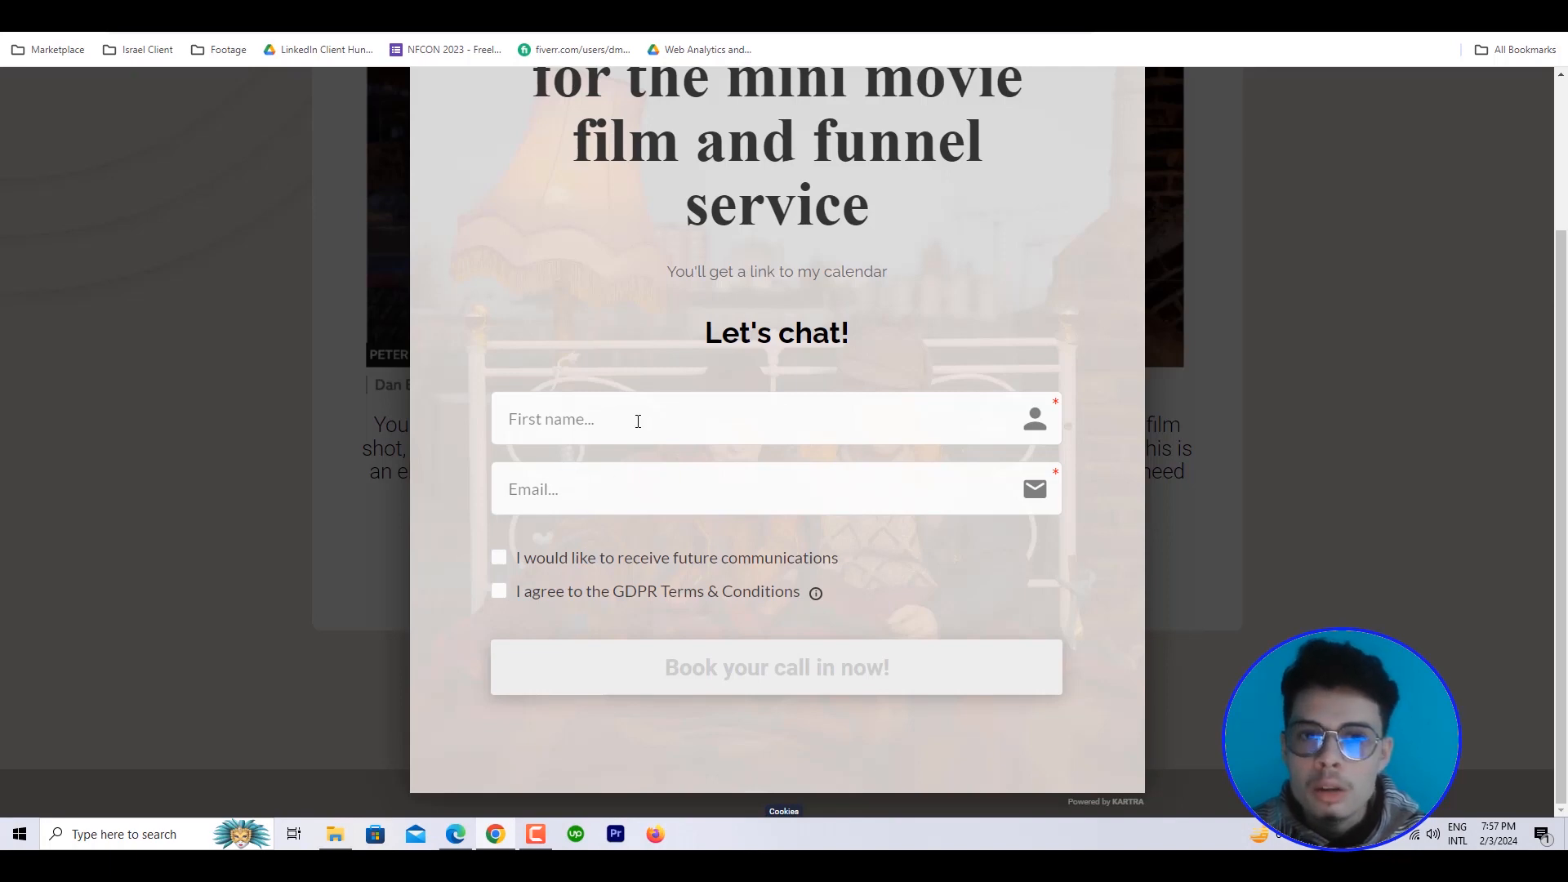
scroll(869, 422, "up", 1)
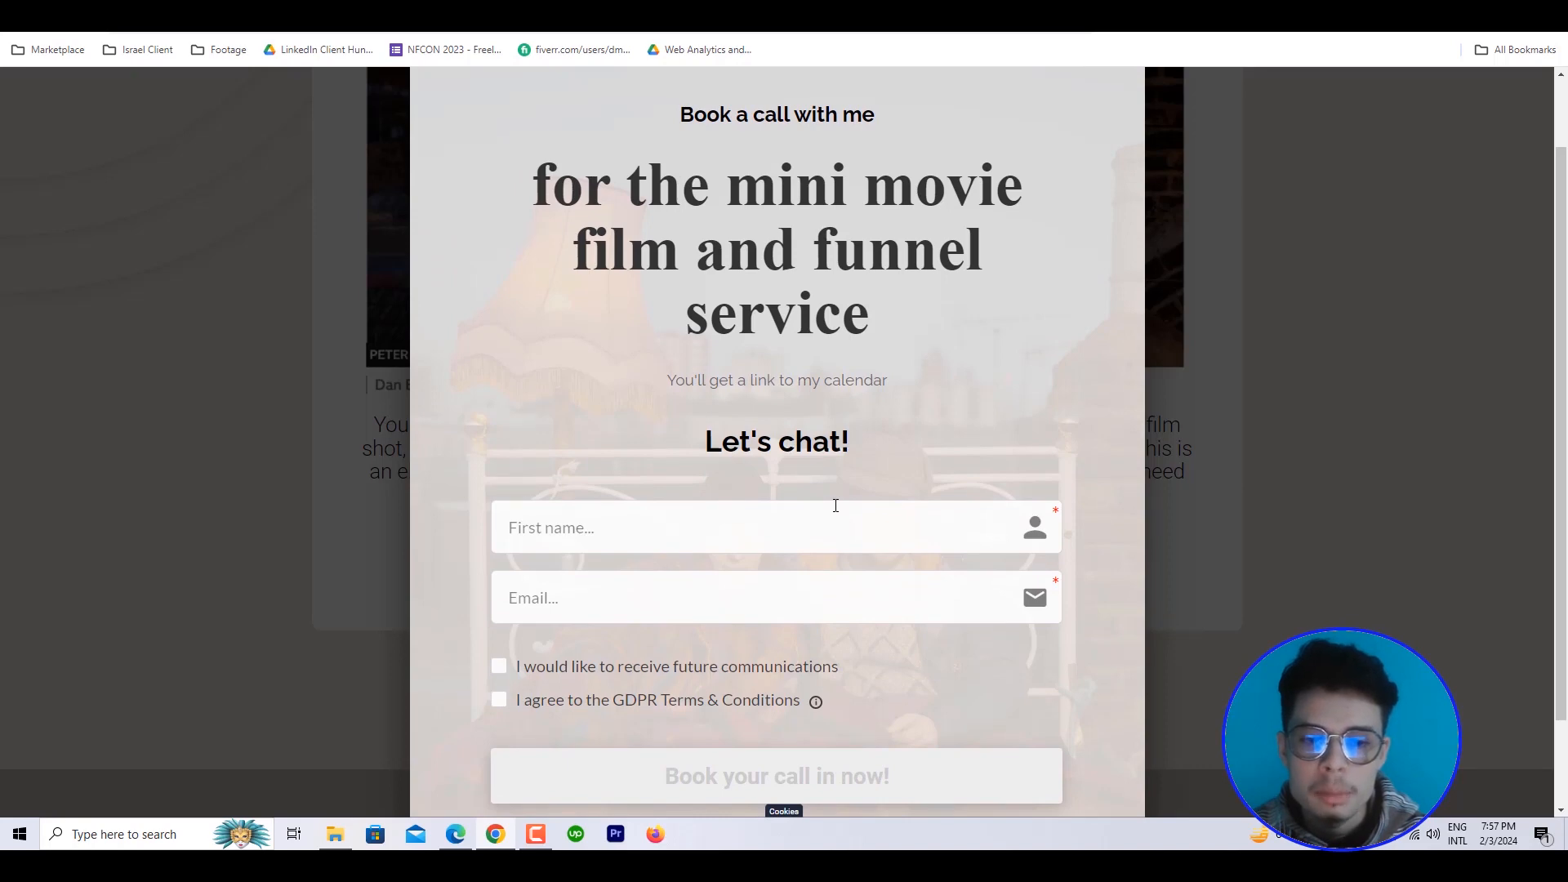
scroll(747, 539, "down", 1)
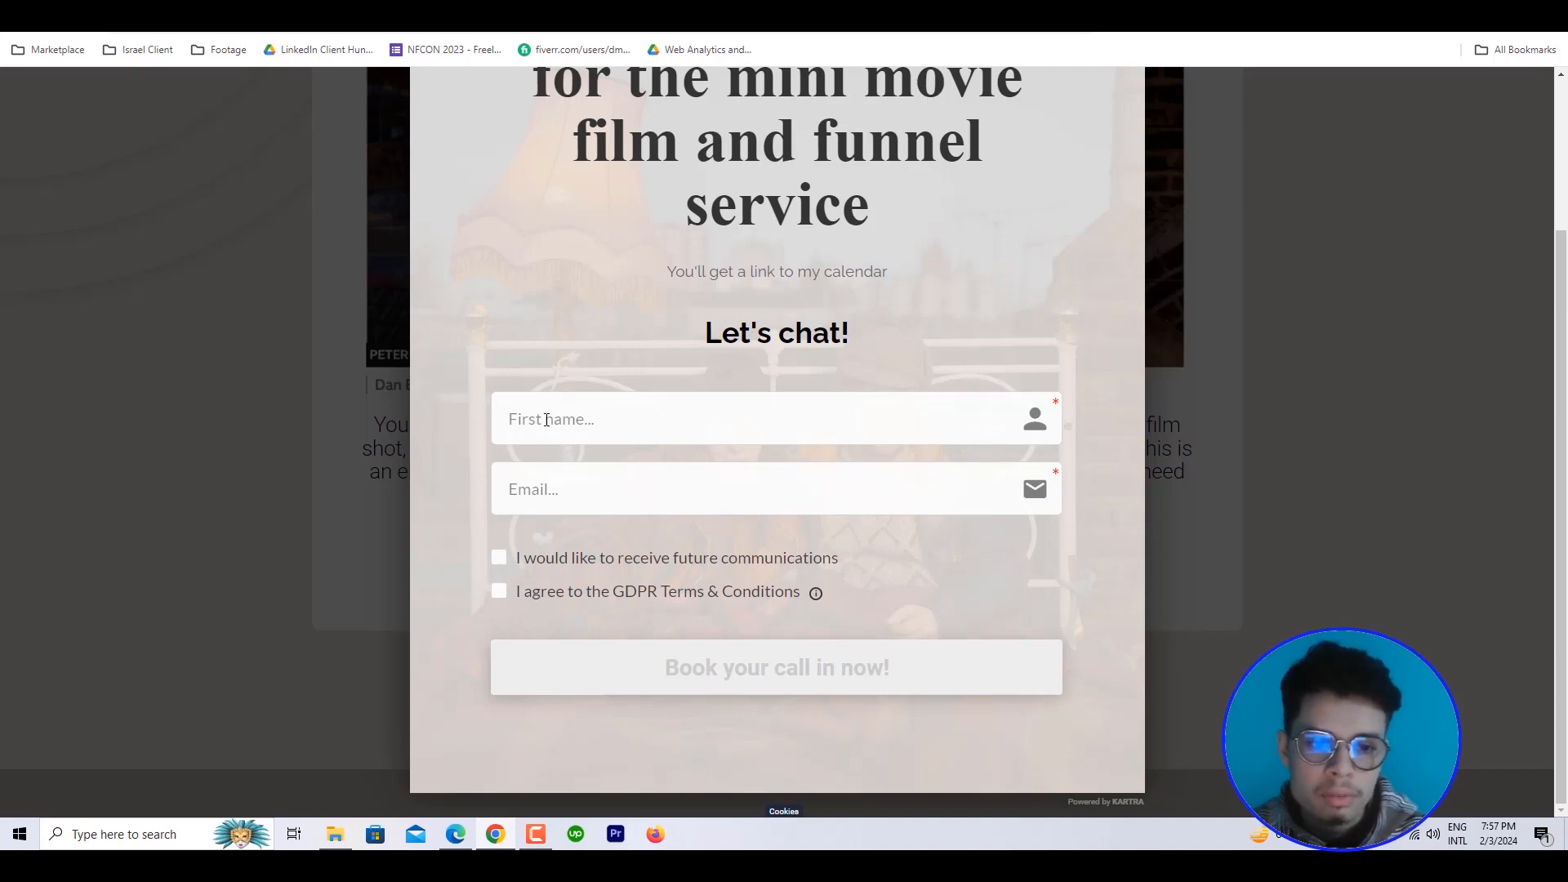
left_click(1242, 487)
right_click(1211, 376)
key("Escape")
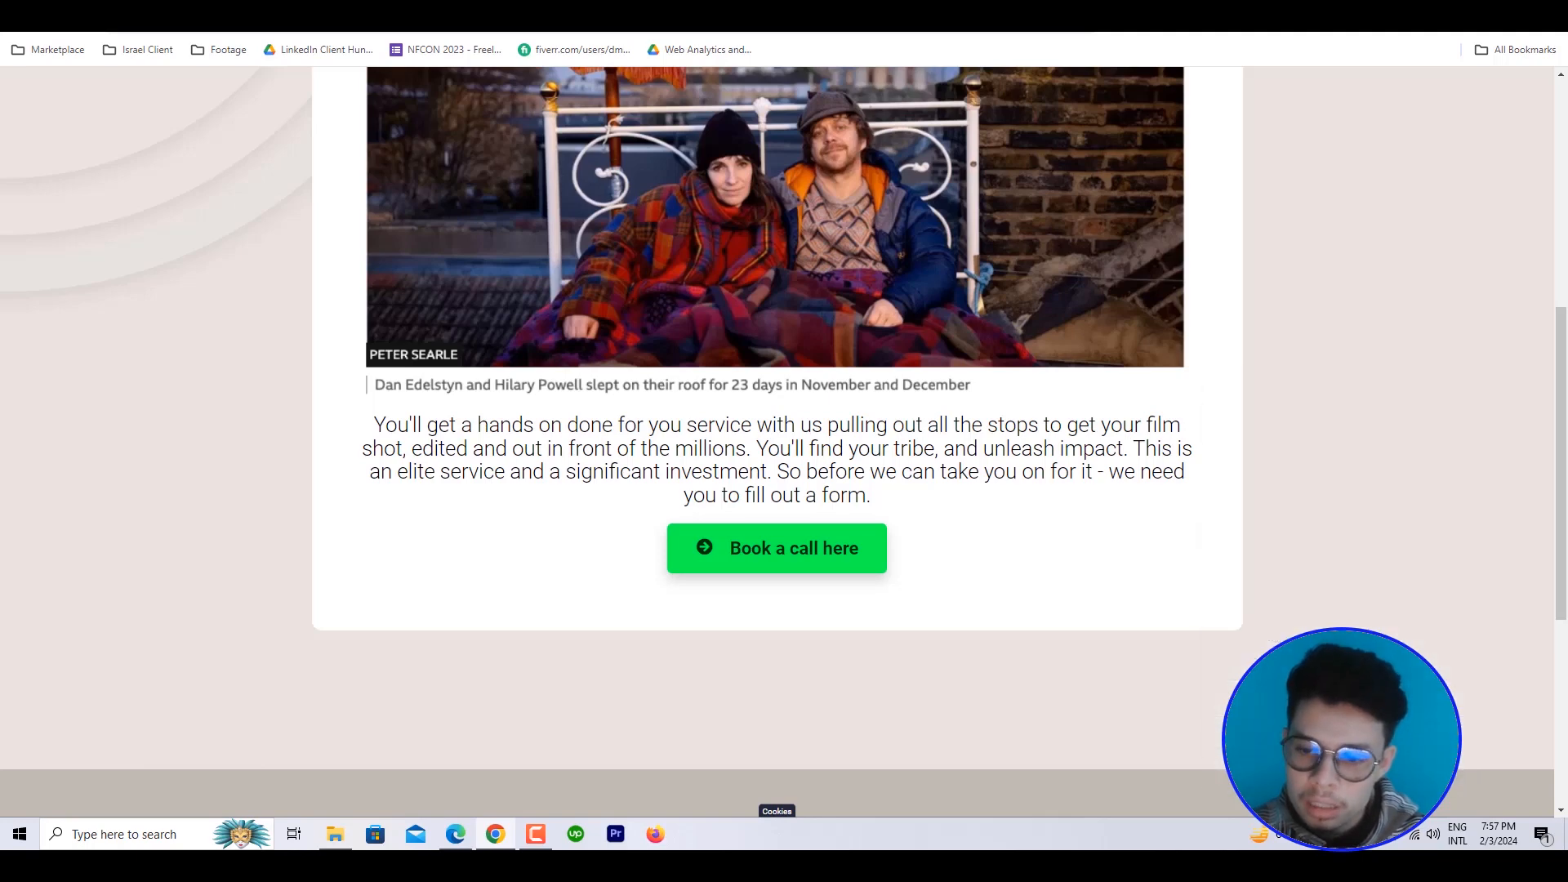
Open the browser's developer console on the website page and evaluate dataLayer to inspect its contents
key("ctrl+shift+i")
left_click(722, 79)
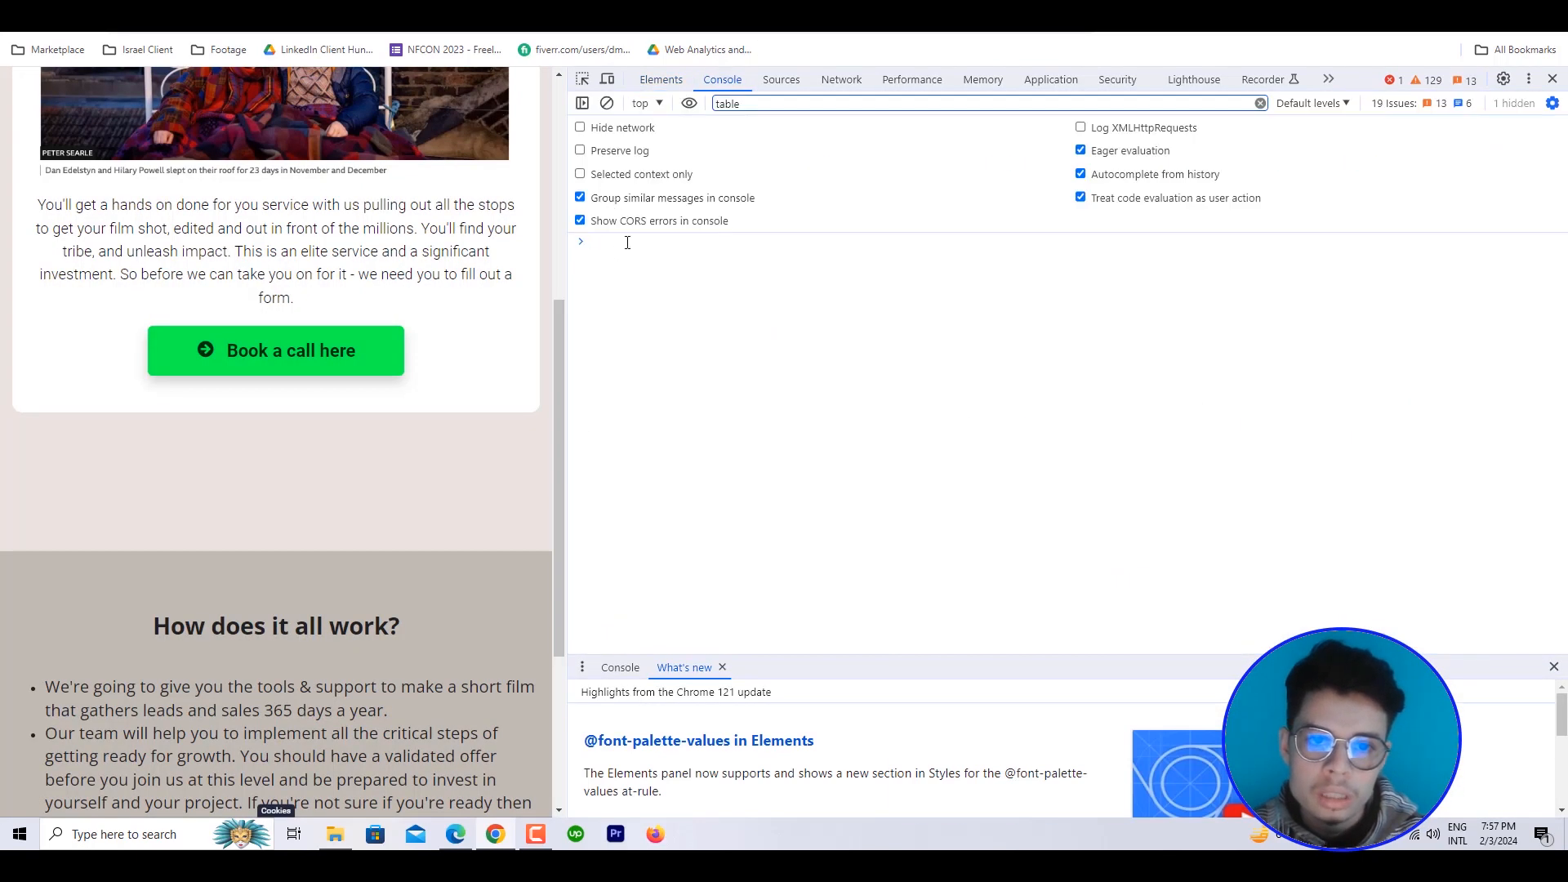
type("data")
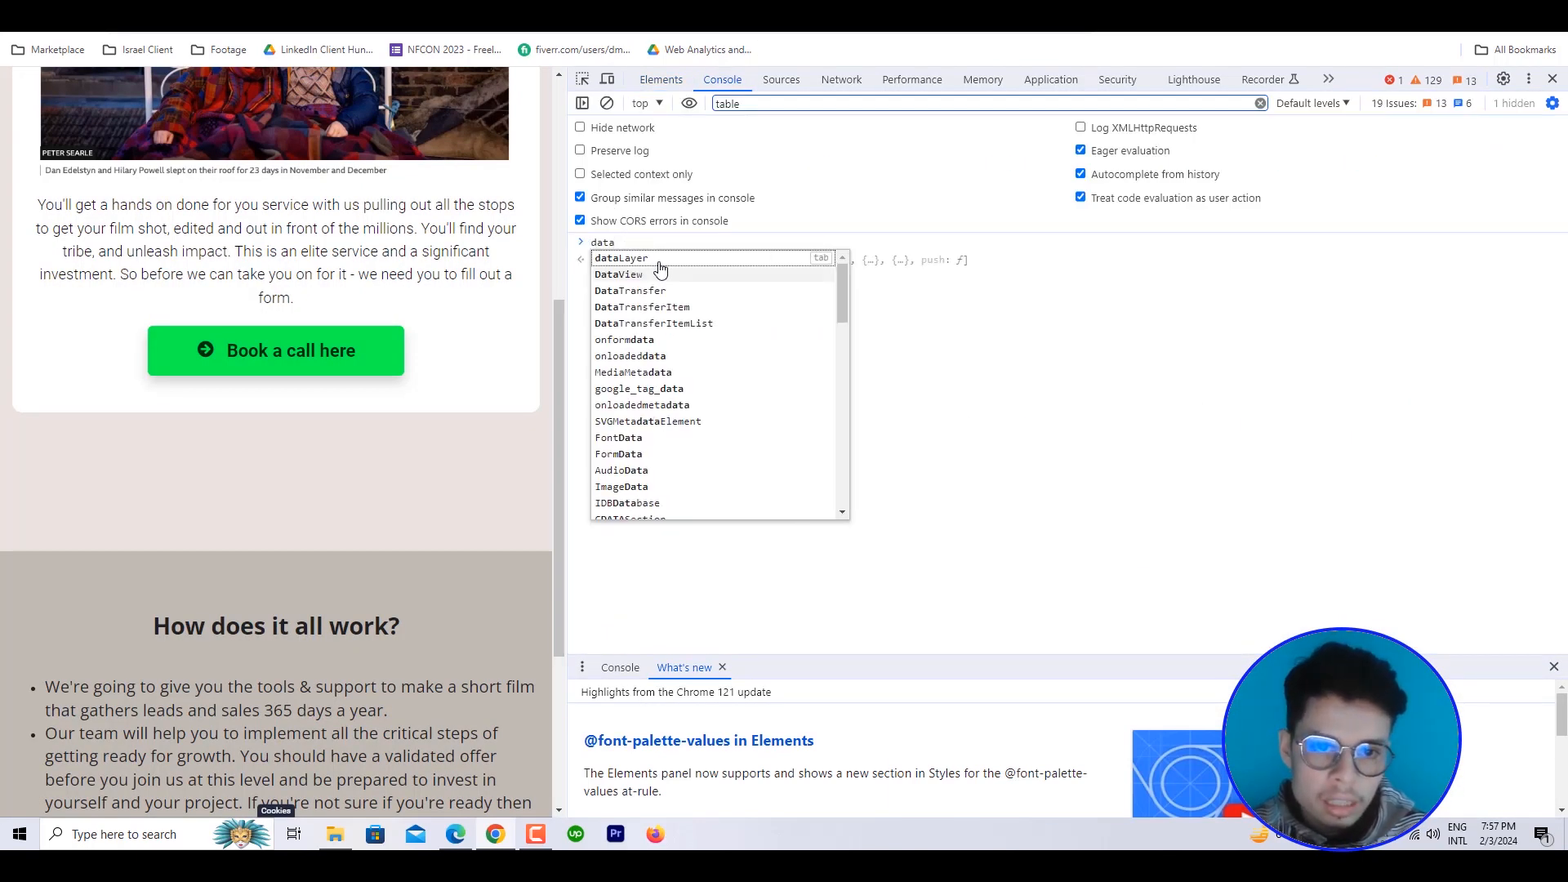
left_click(659, 260)
key("Return")
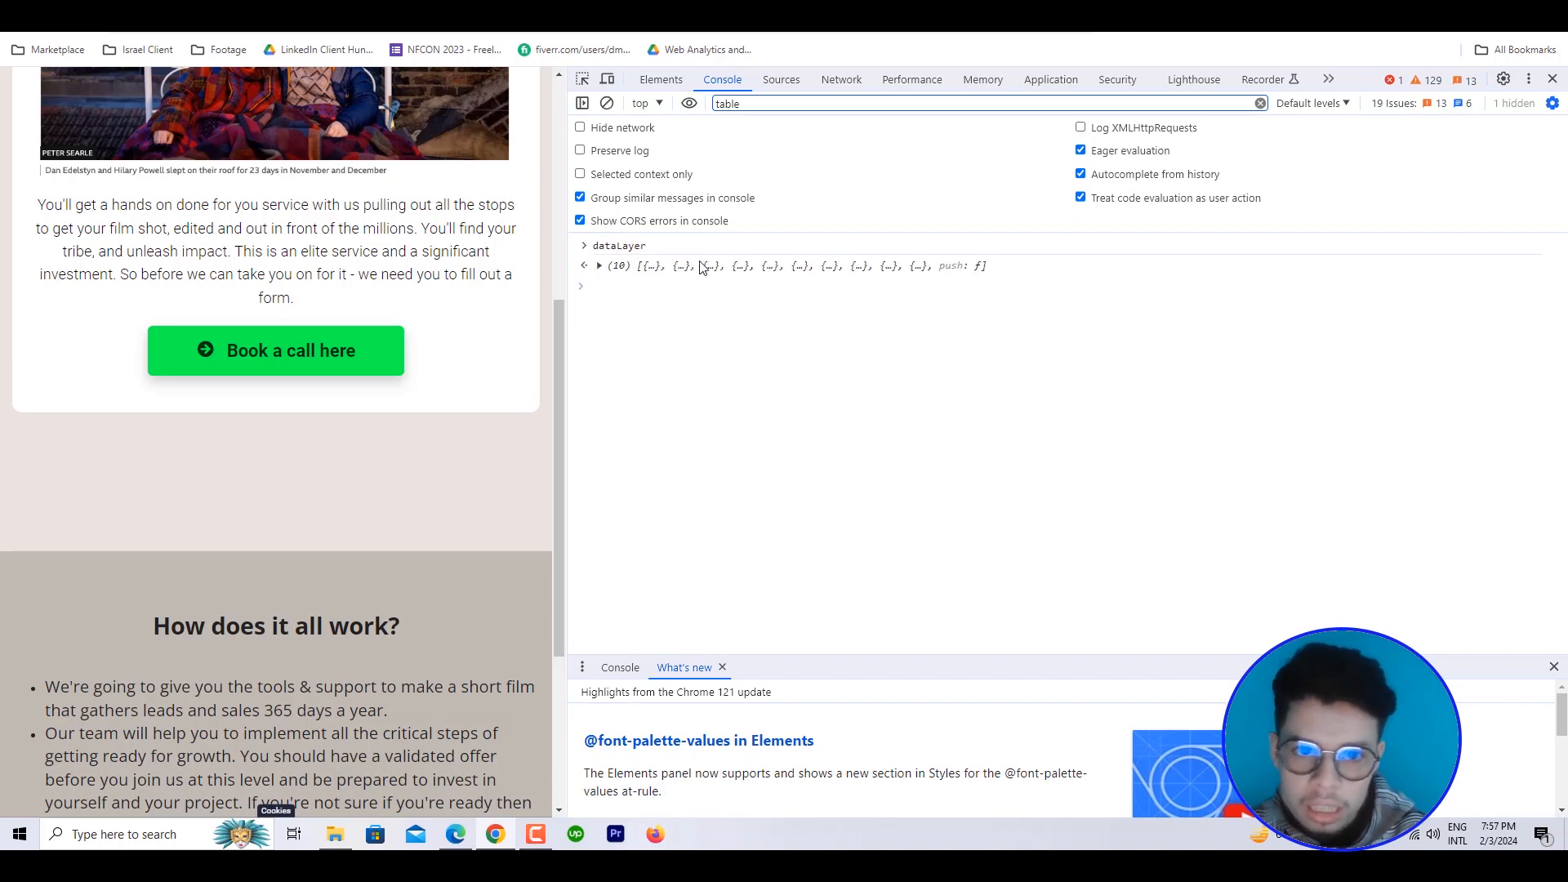
left_click(637, 267)
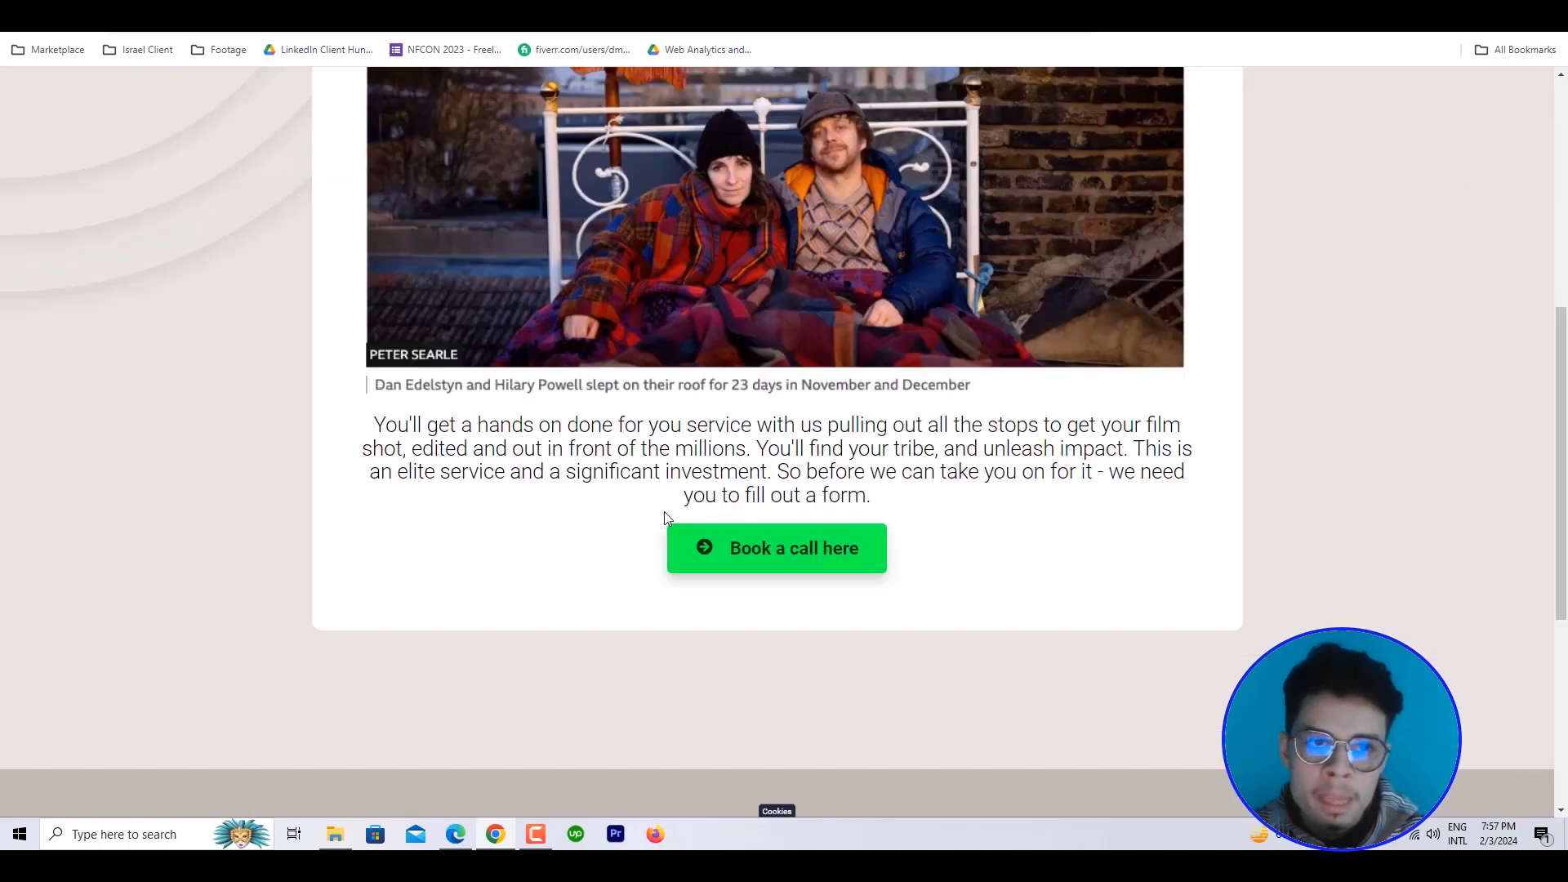
Switch to the Digital Film Bureau.com container in Tag Manager and open the User Information To Localhost tag
left_click(390, 10)
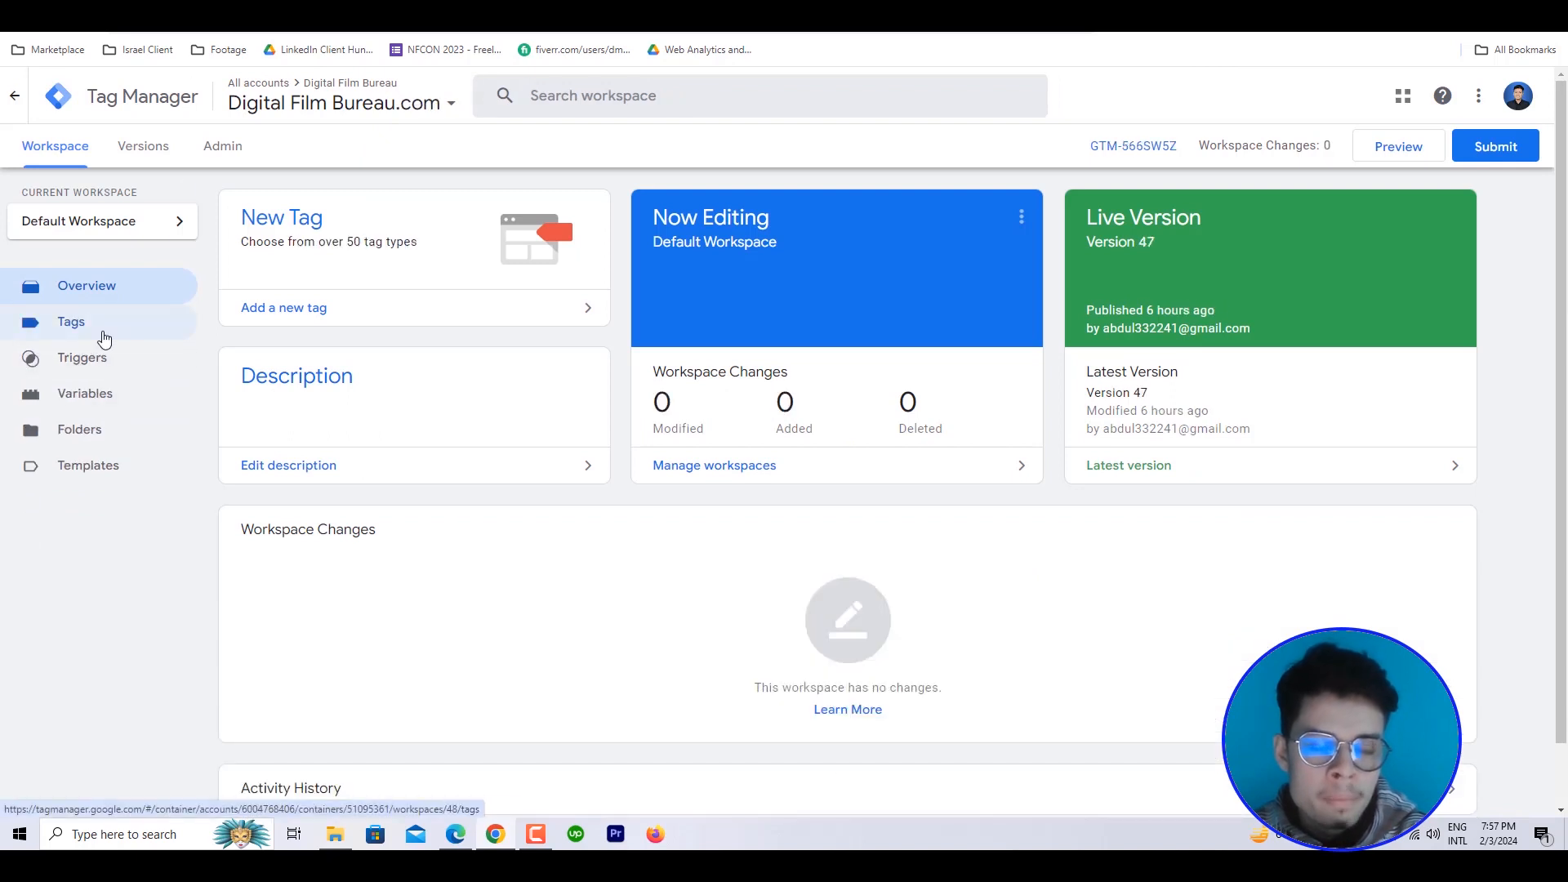
left_click(96, 325)
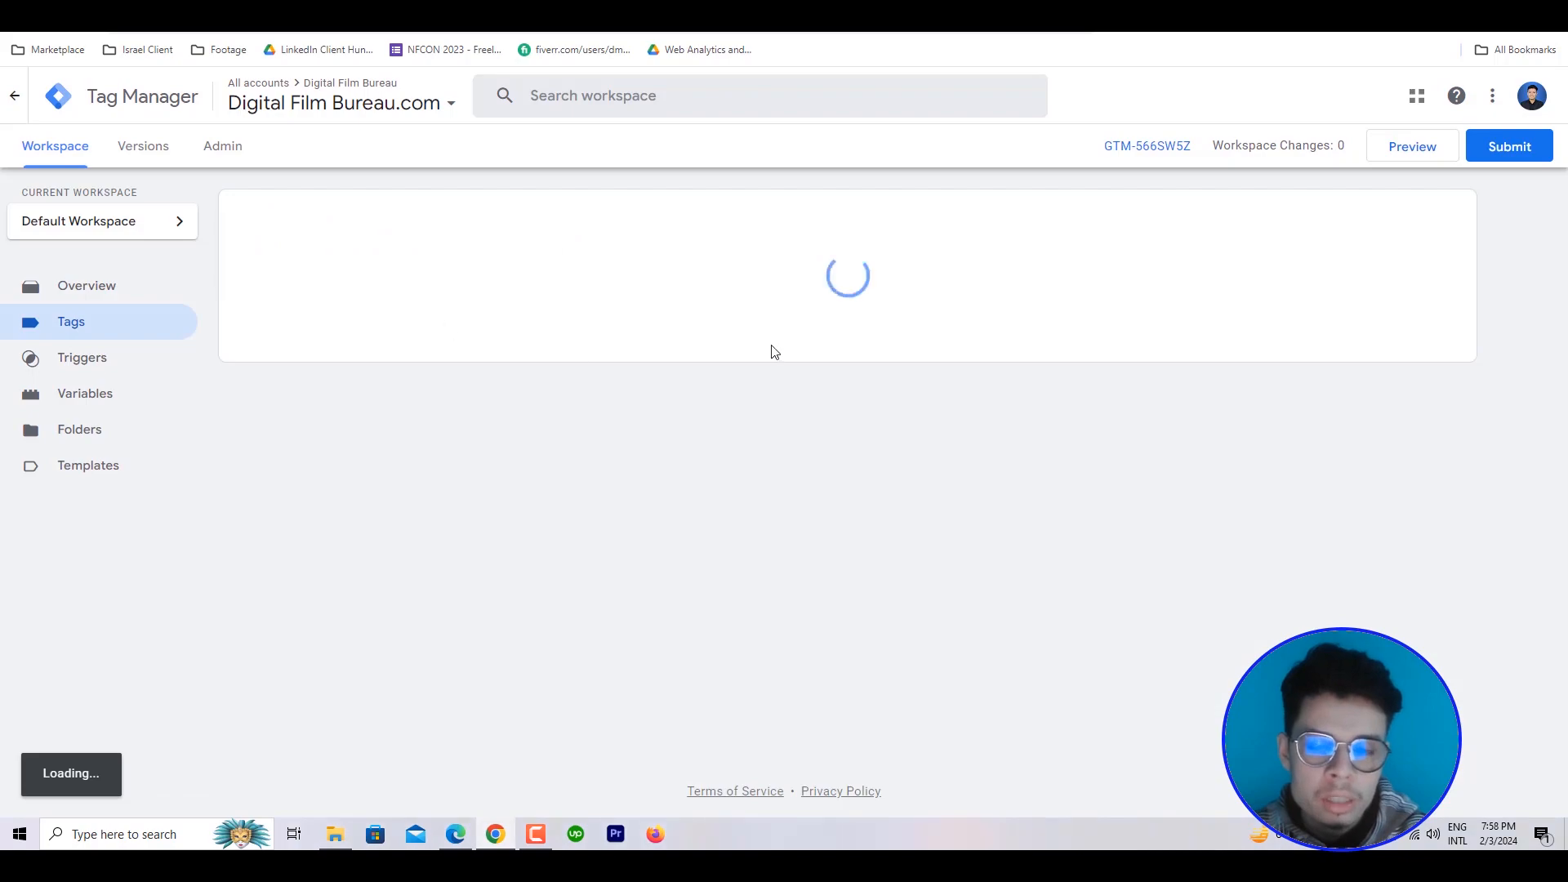
scroll(403, 565, "down", 13)
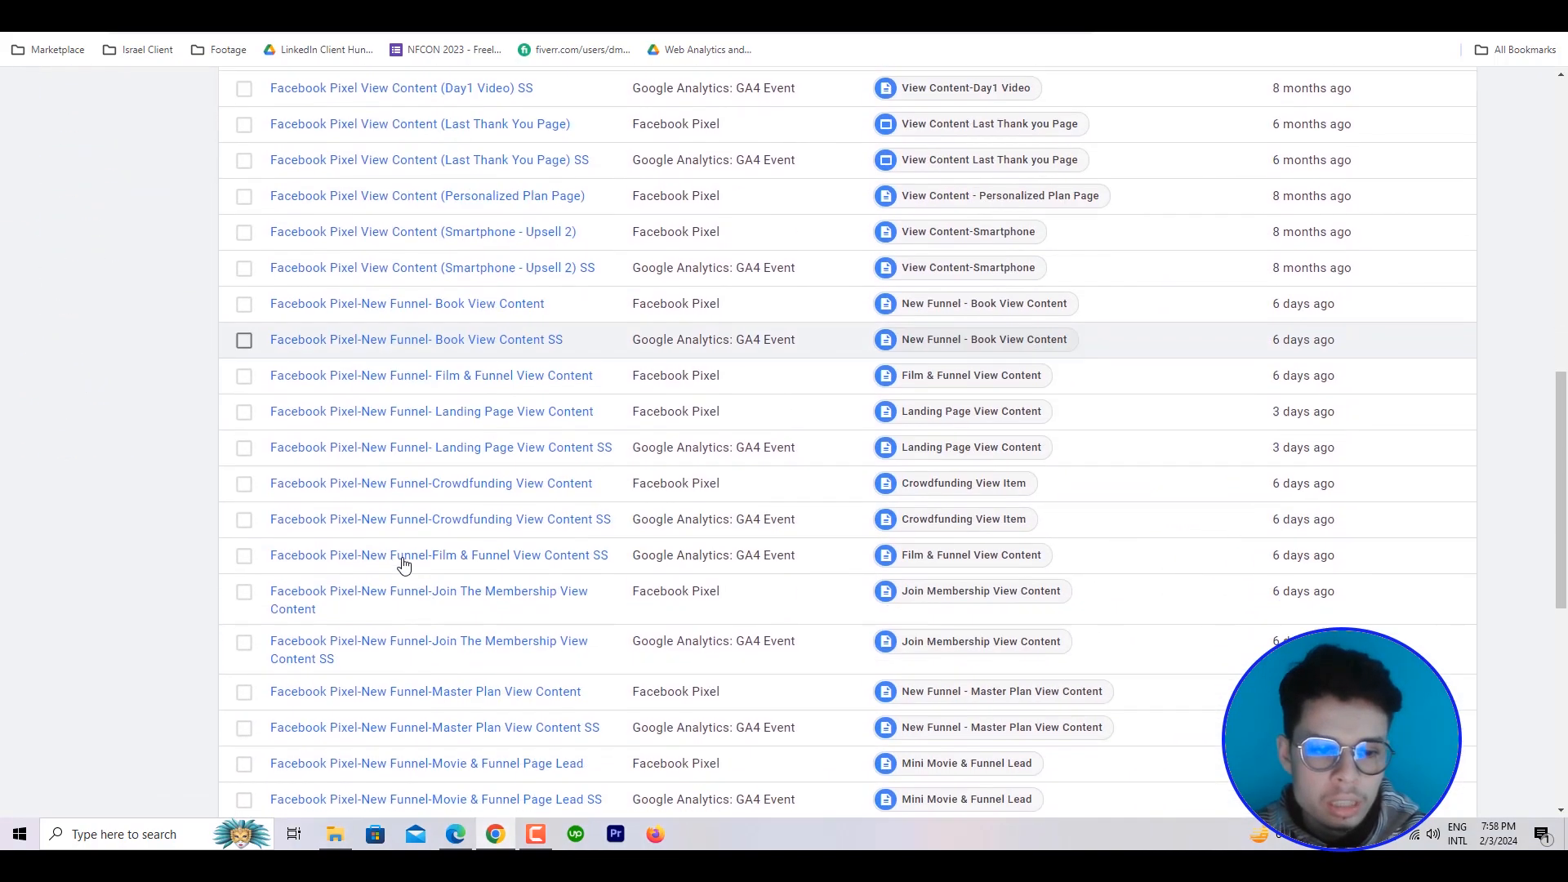
scroll(404, 565, "down", 8)
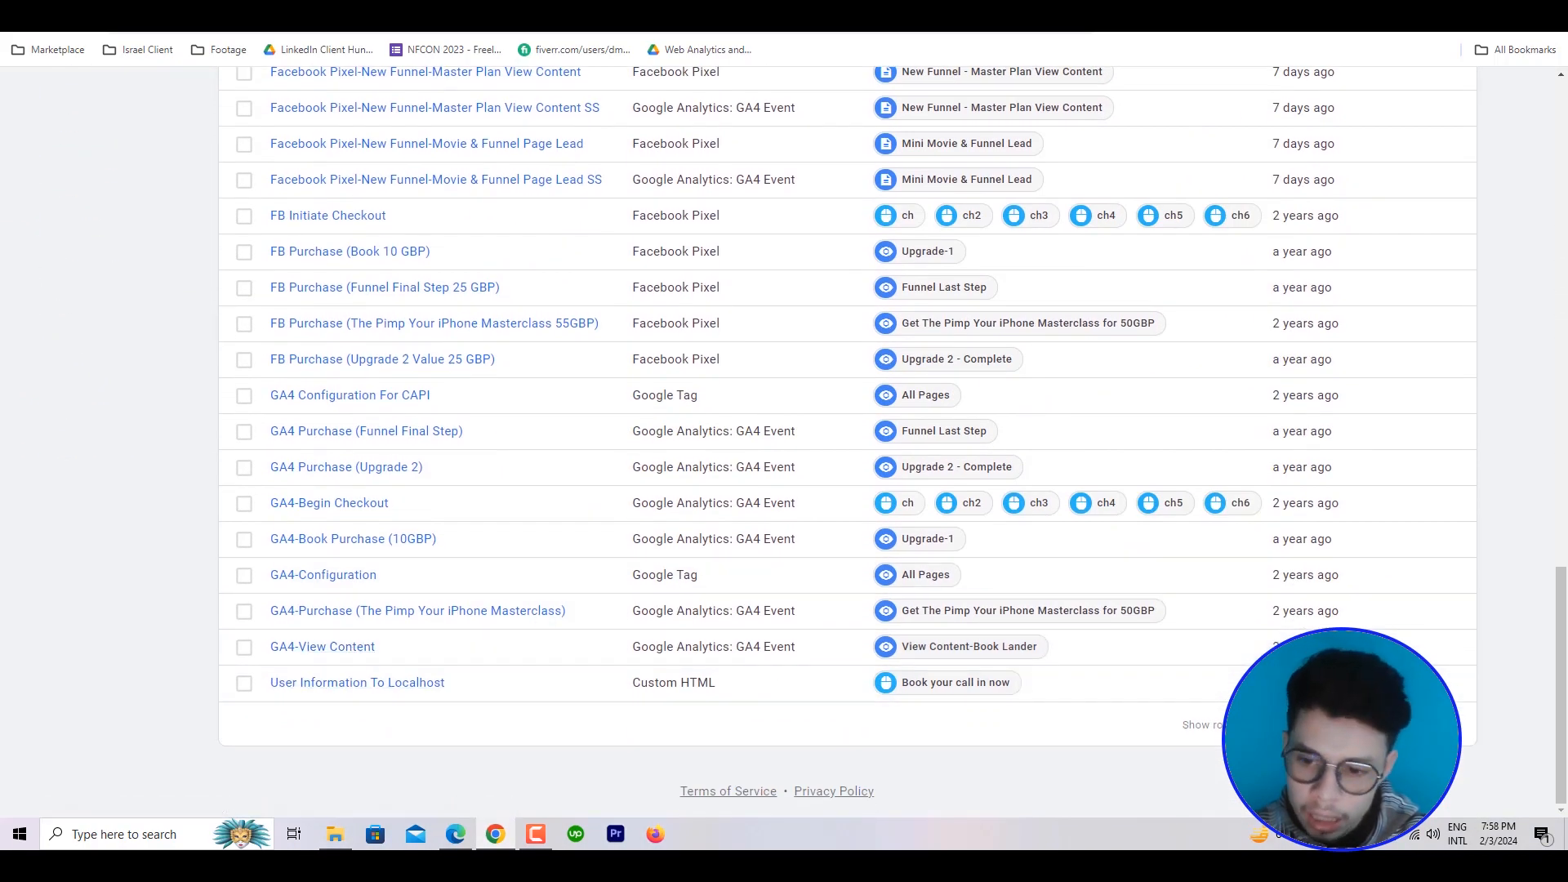
left_click(338, 690)
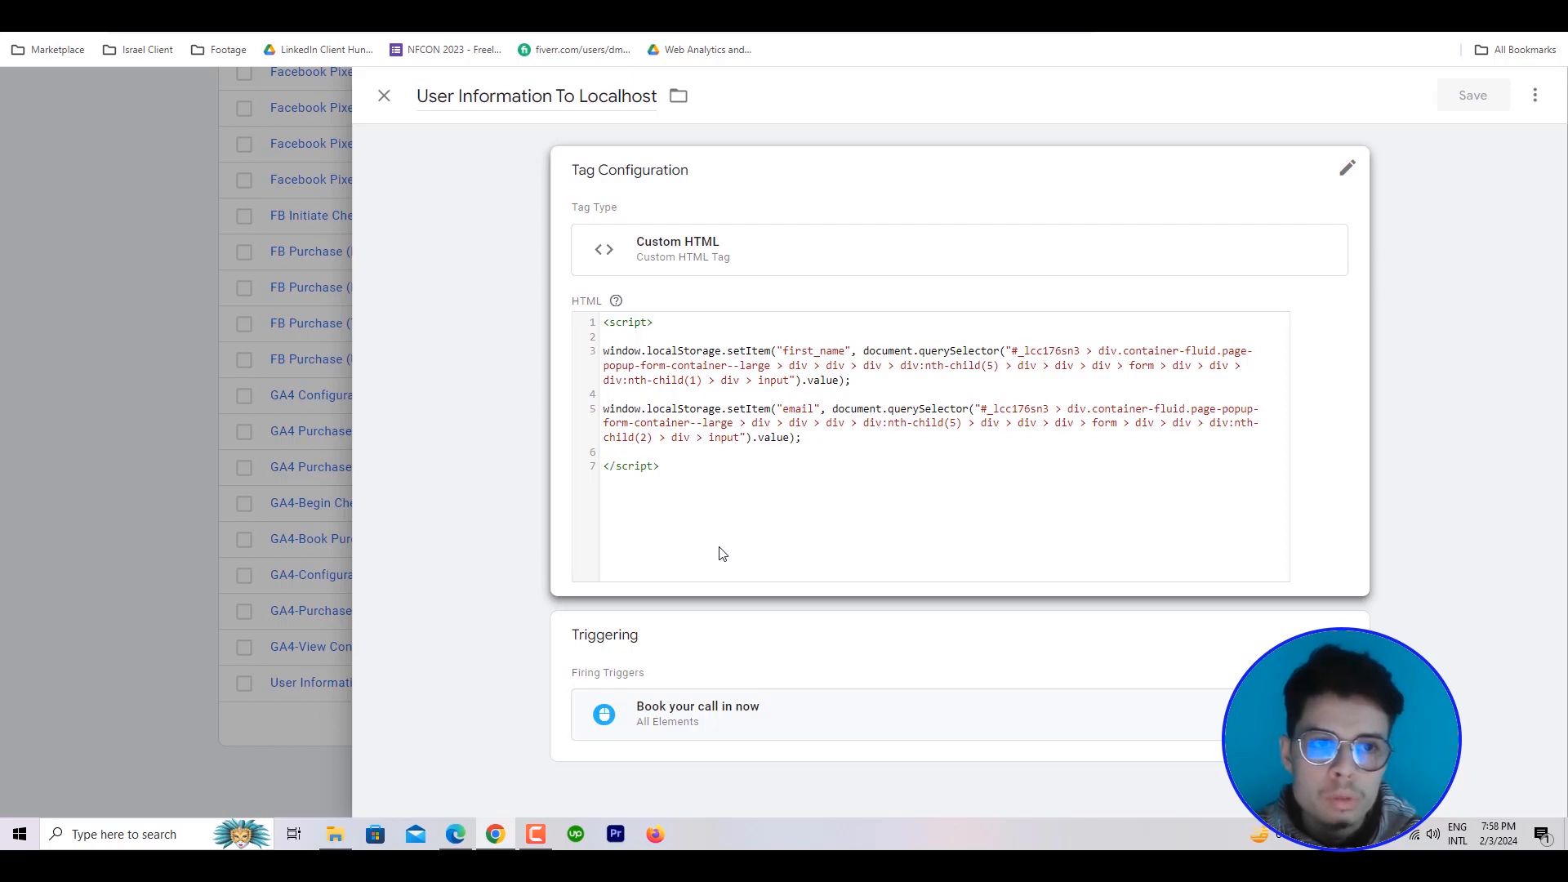
Return to the website page and reopen the Book a call form to show its input fields and submit control
left_click(563, 7)
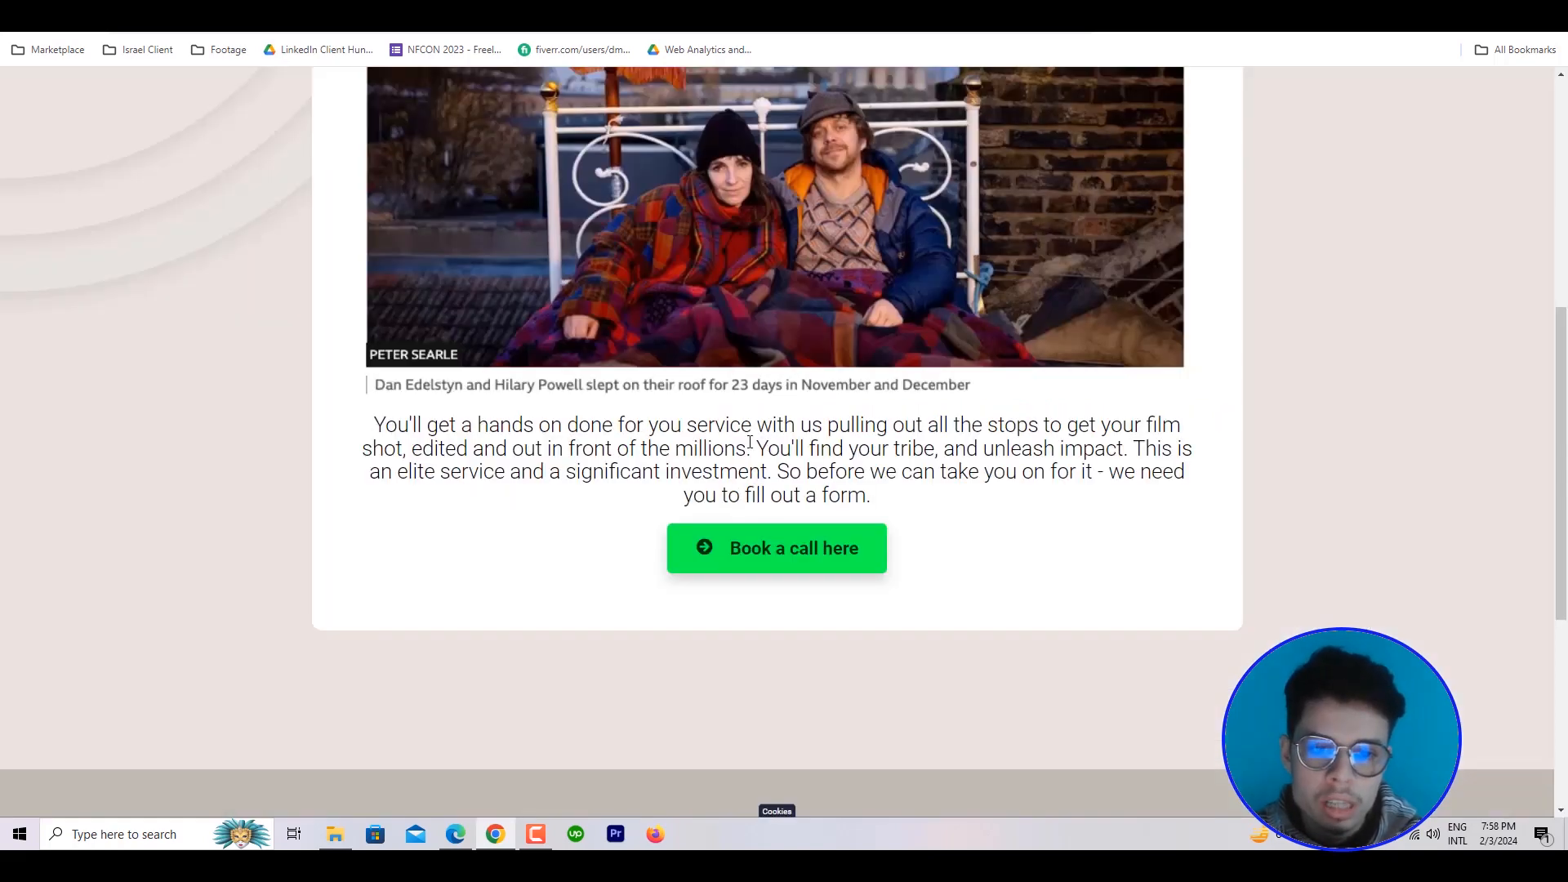
left_click(815, 560)
scroll(767, 566, "down", 3)
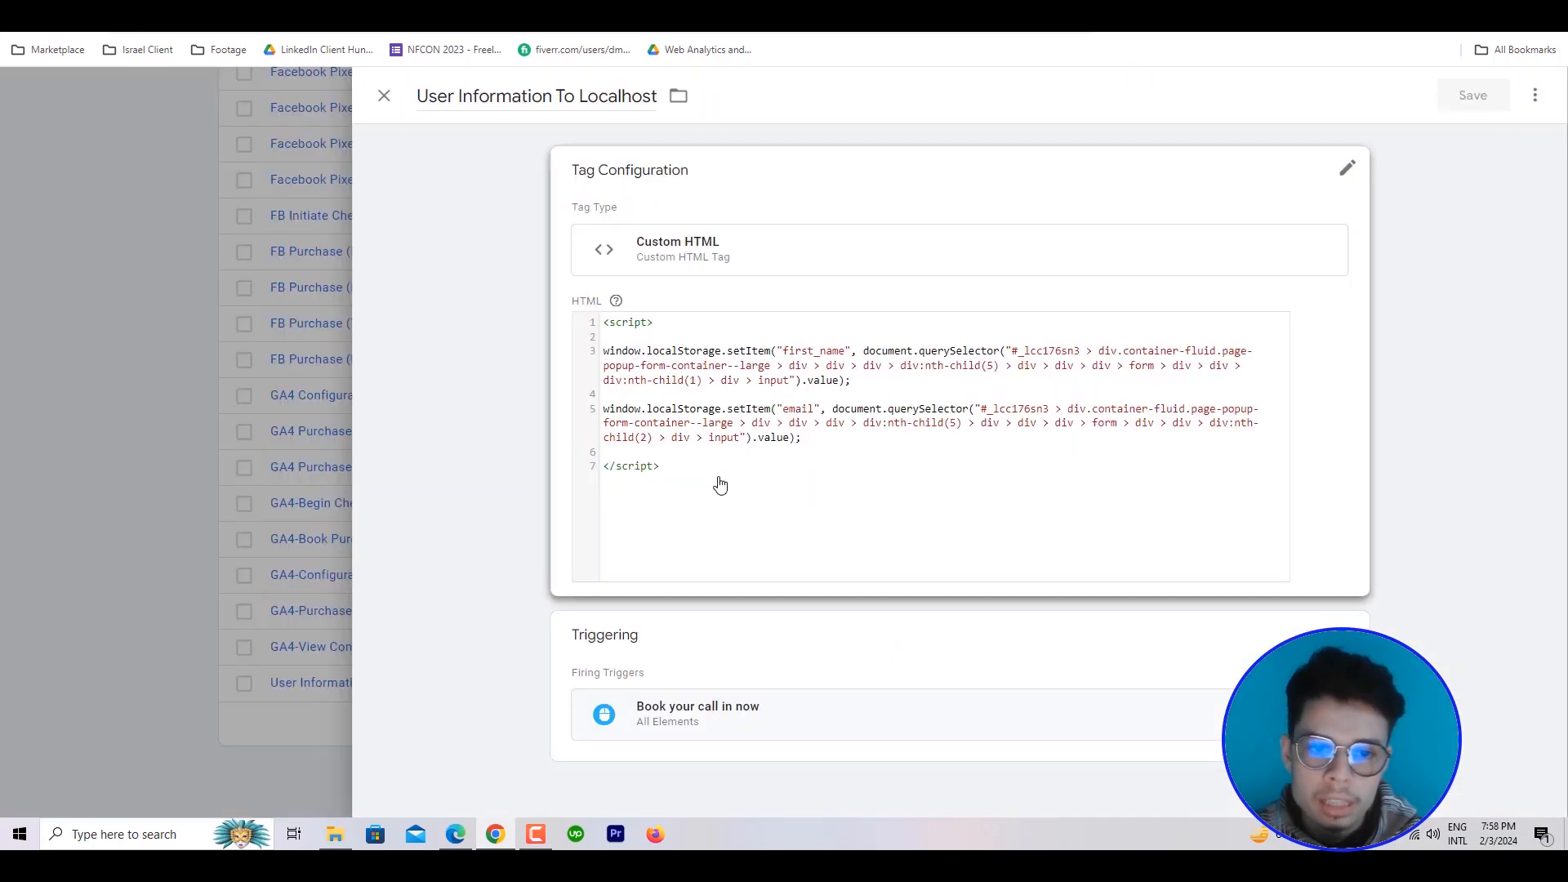
In the User Information To Localhost tag's HTML, highlight the first_name key and its document.querySelector expression
left_click(670, 480)
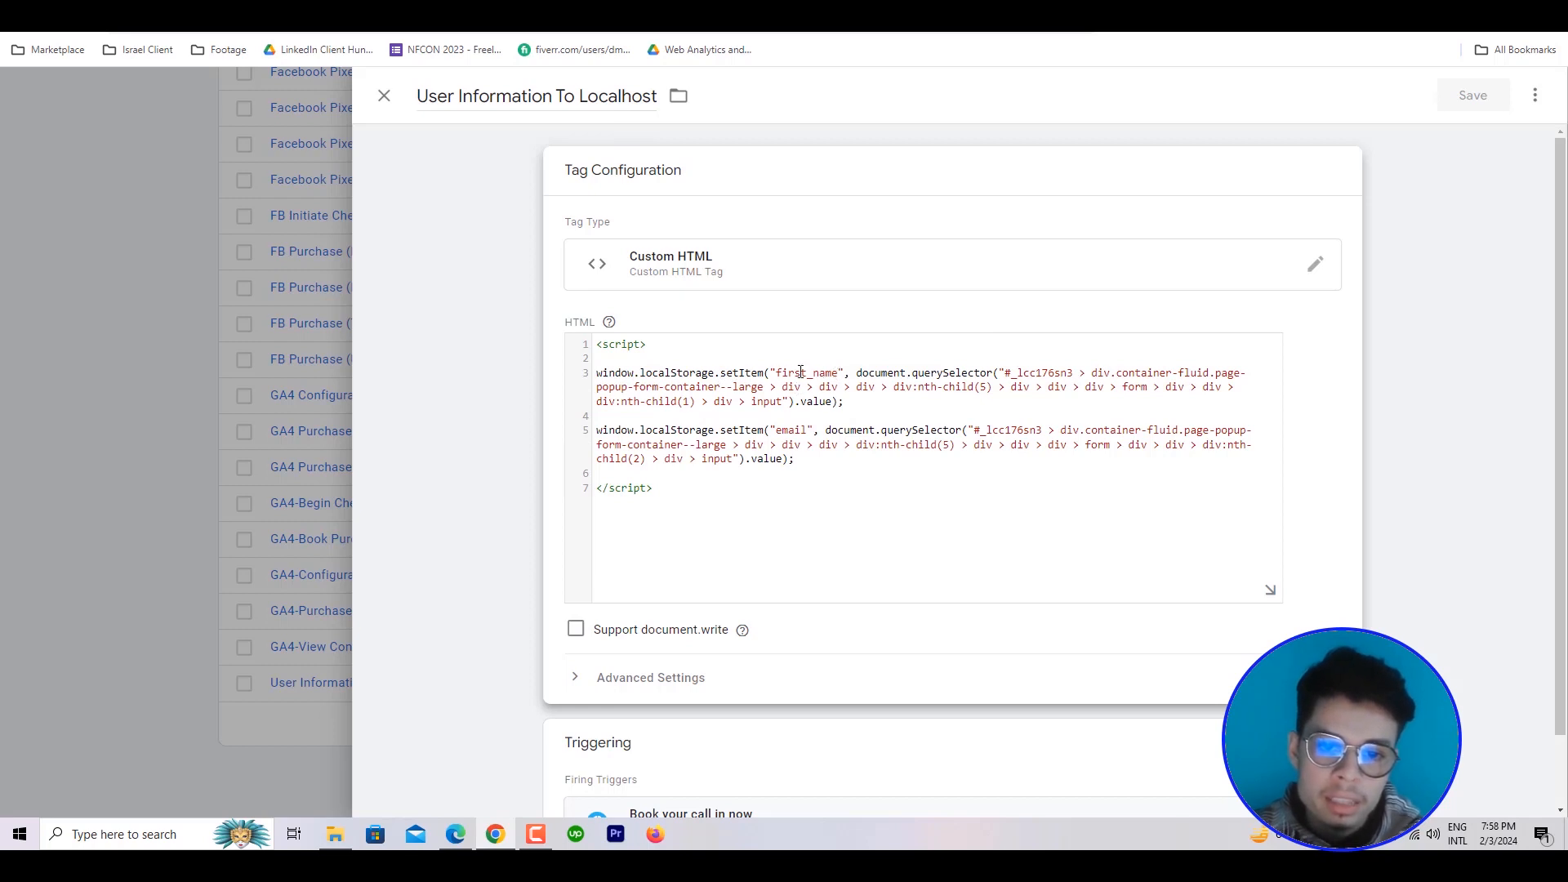
left_click_drag(780, 372, 840, 376)
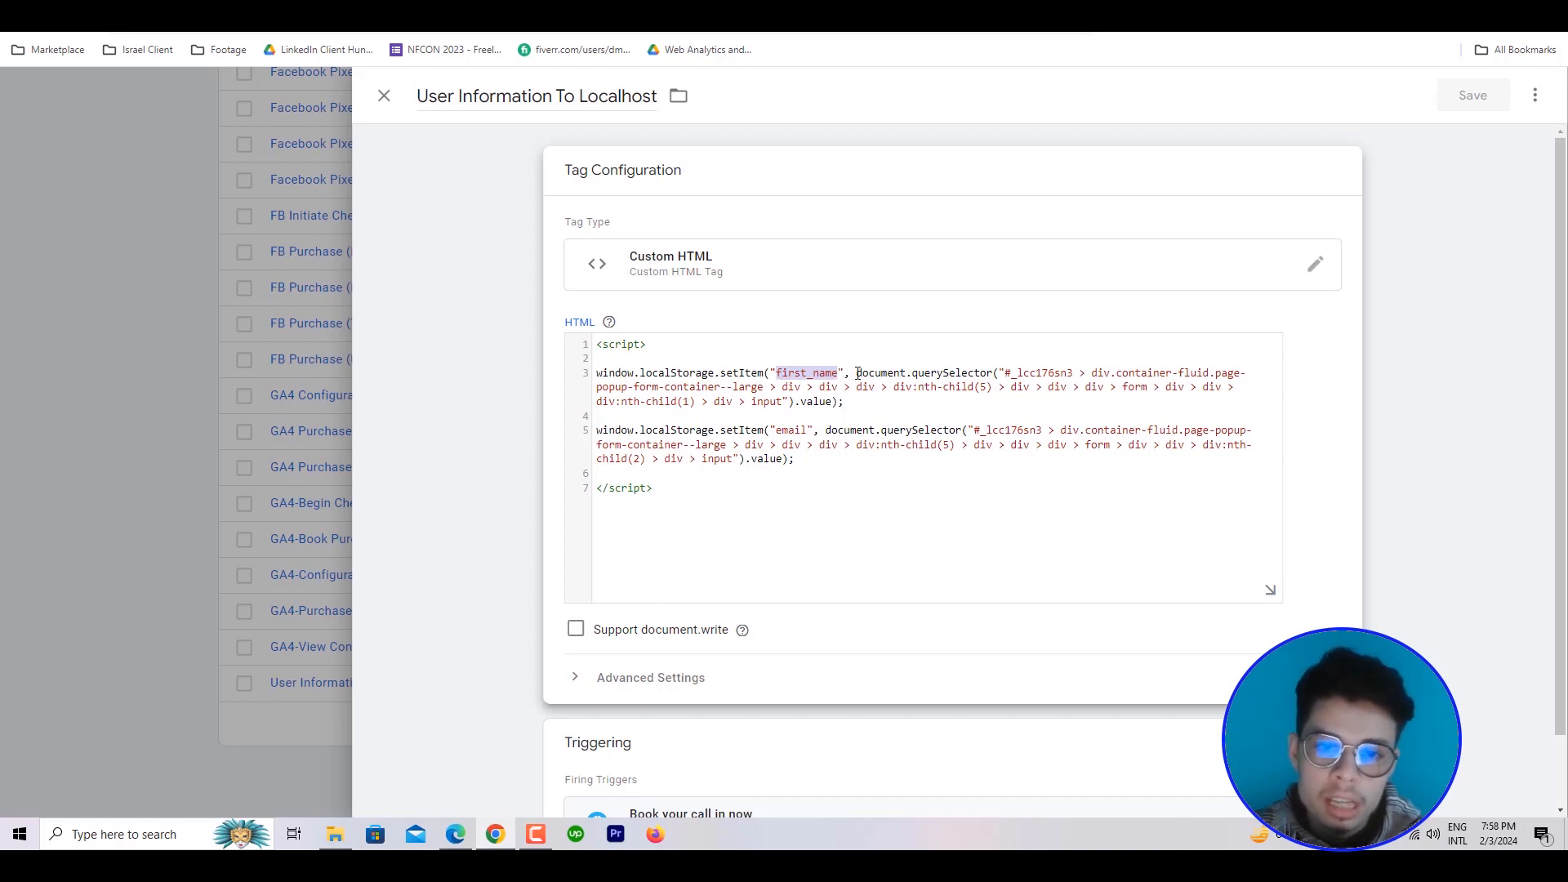
left_click_drag(851, 373, 835, 400)
Check the website form again and highlight the email key's document.querySelector expression in the User Information To Localhost tag's HTML
key("ctrl+Tab")
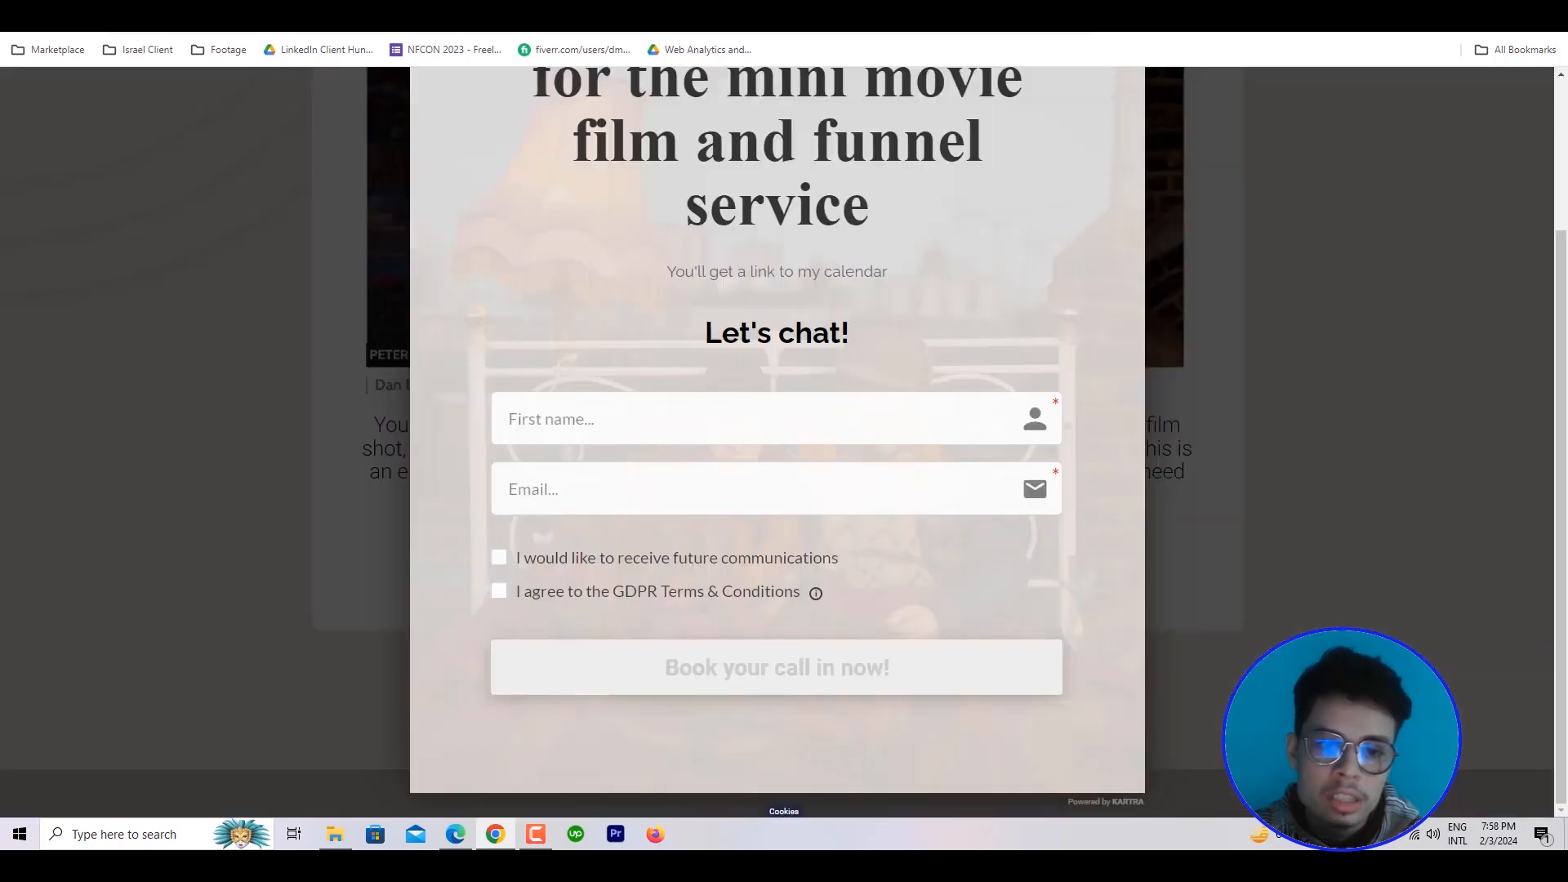
key("ctrl+Tab")
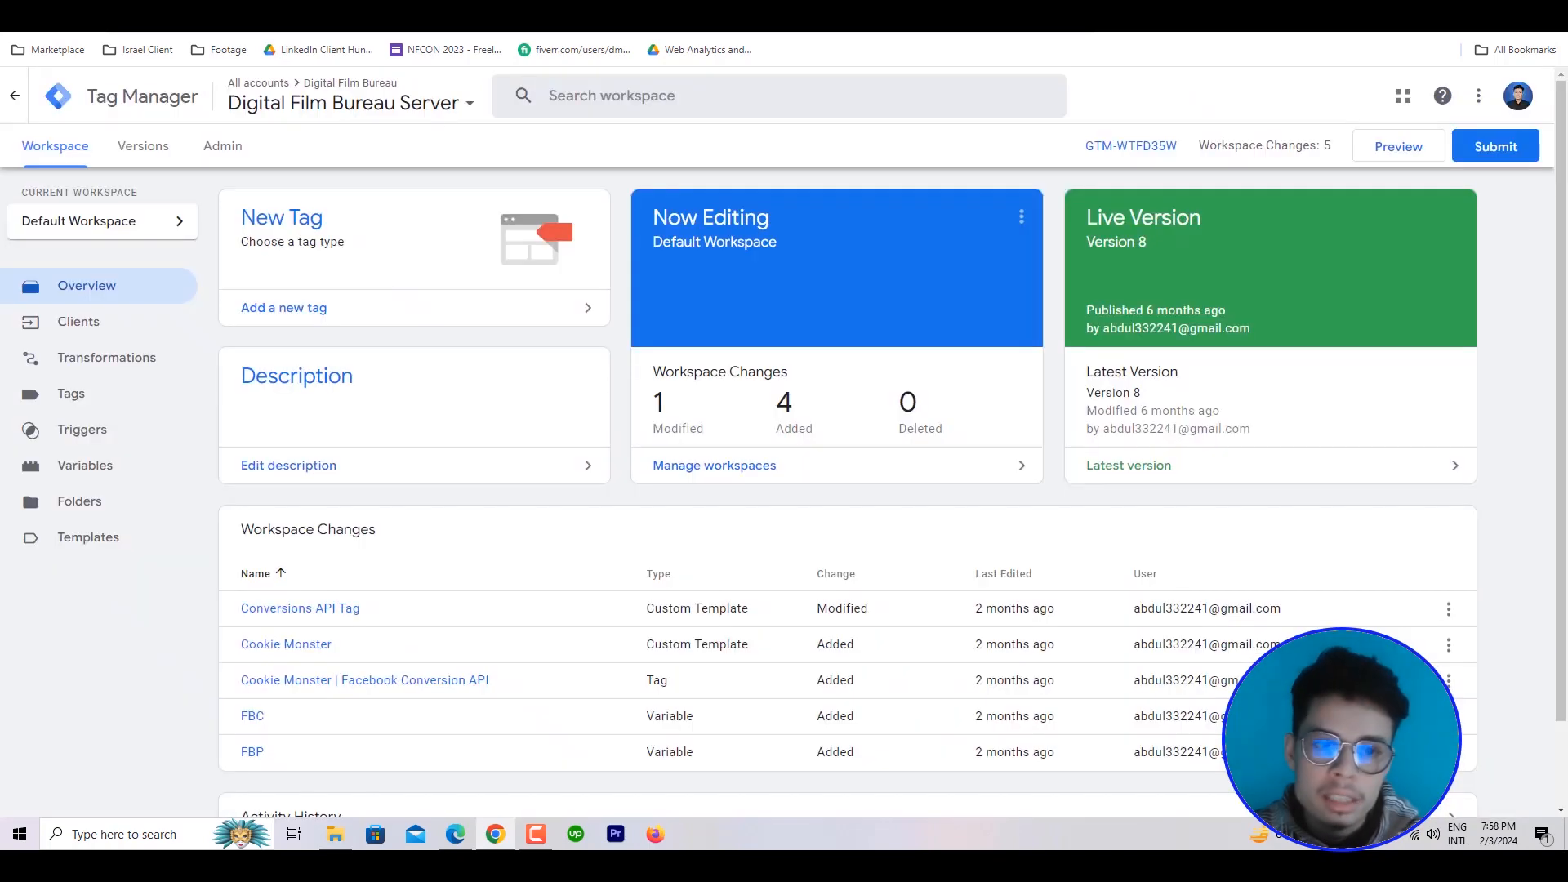
key("ctrl+Tab")
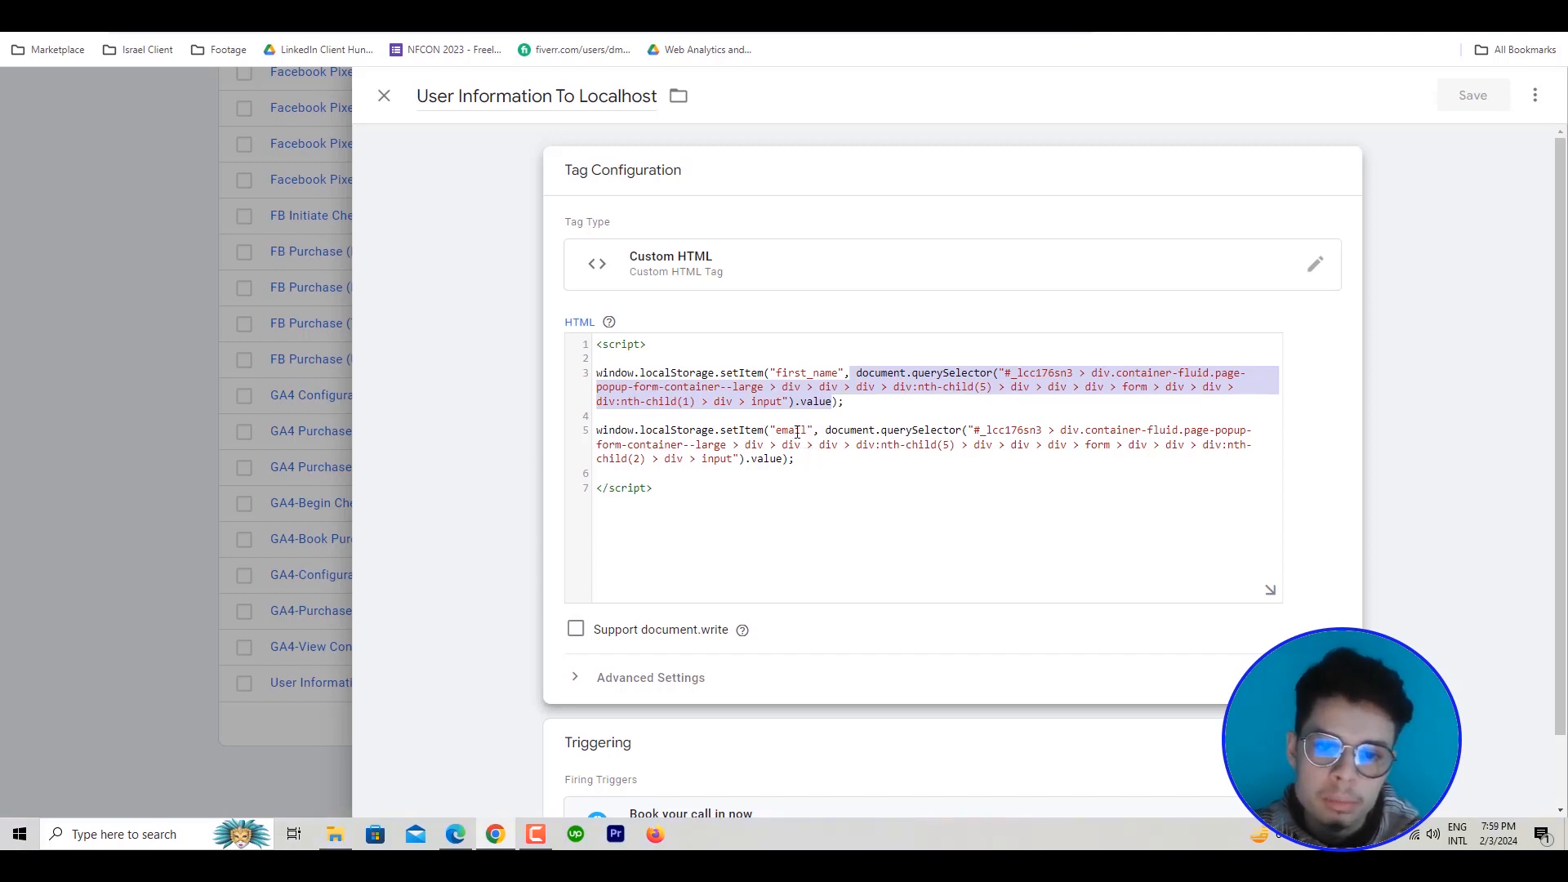
left_click_drag(825, 431, 791, 455)
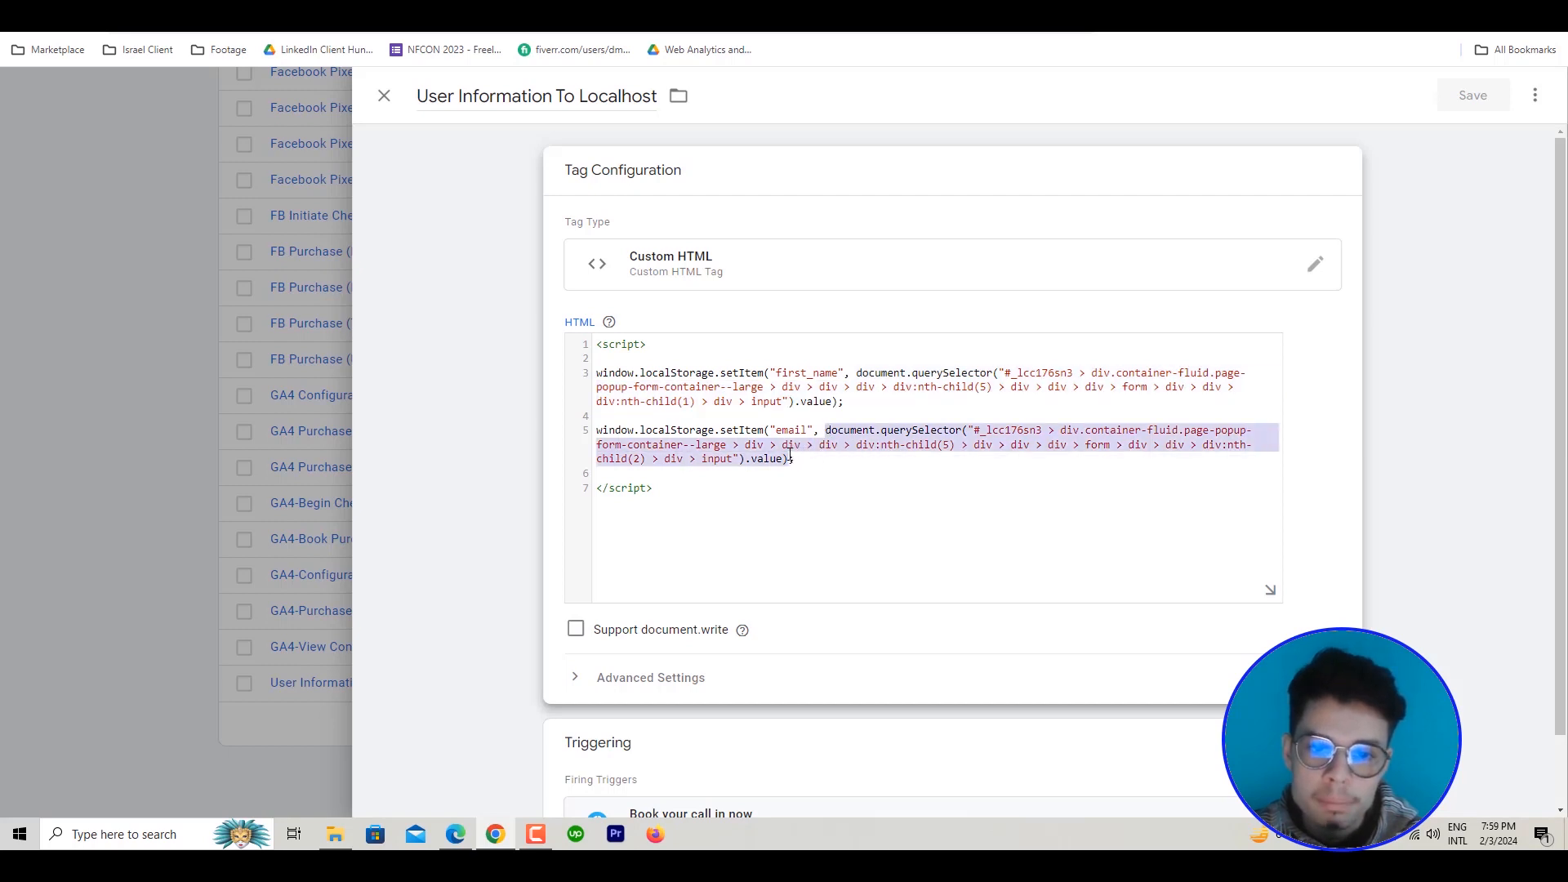
Close the User Information To Localhost tag and start preview mode for the Digital Film Bureau.com container
key("ctrl+Tab")
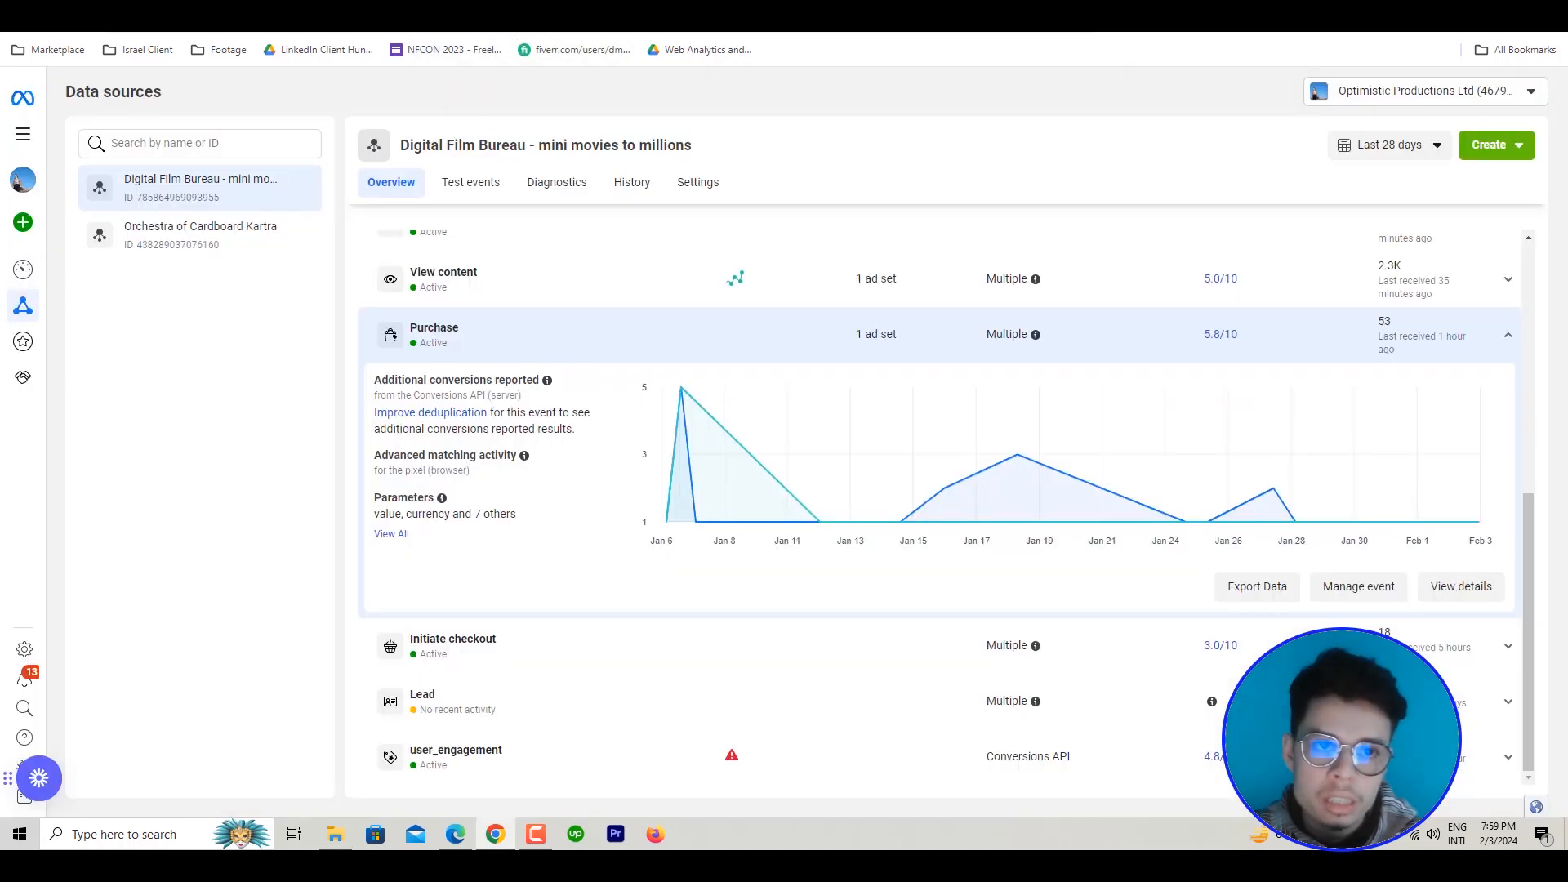
left_click(539, 9)
left_click(209, 9)
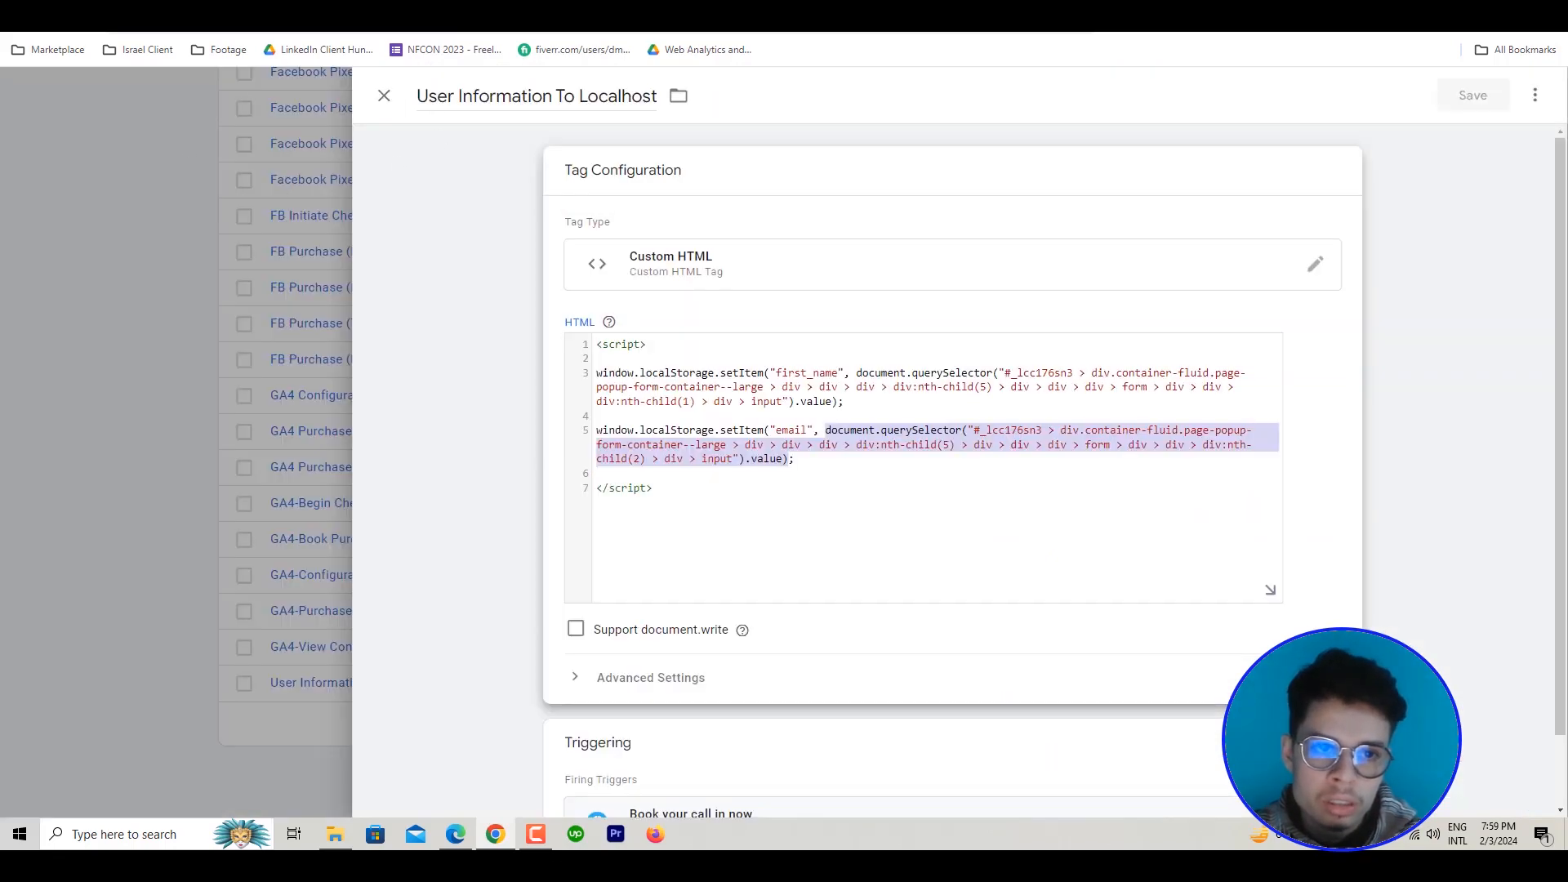
left_click(384, 95)
scroll(1154, 333, "up", 15)
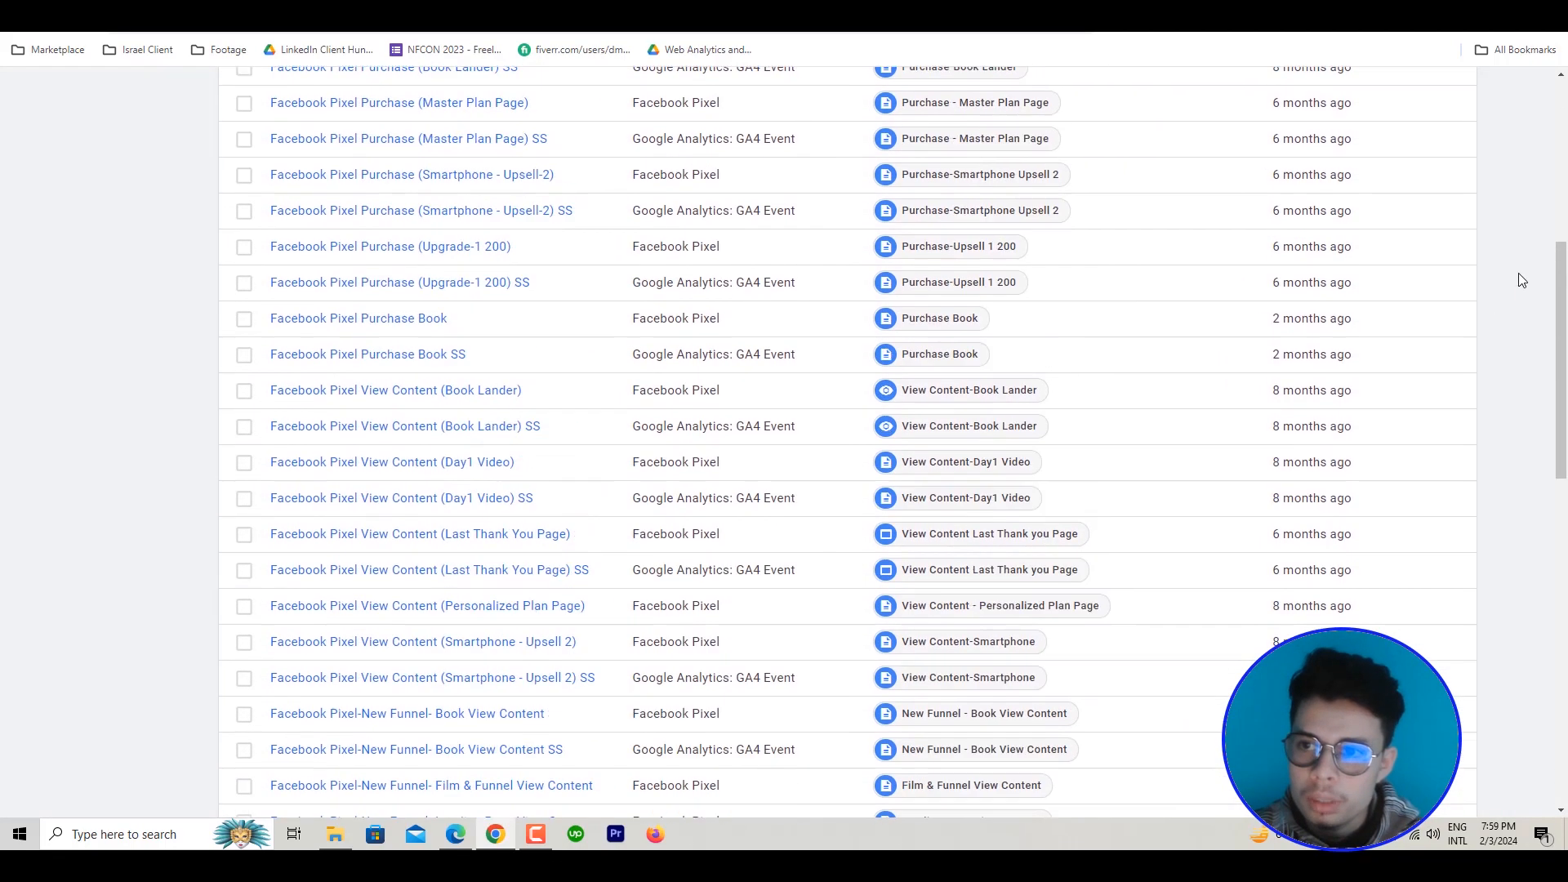
scroll(1519, 269, "up", 5)
left_click(1399, 155)
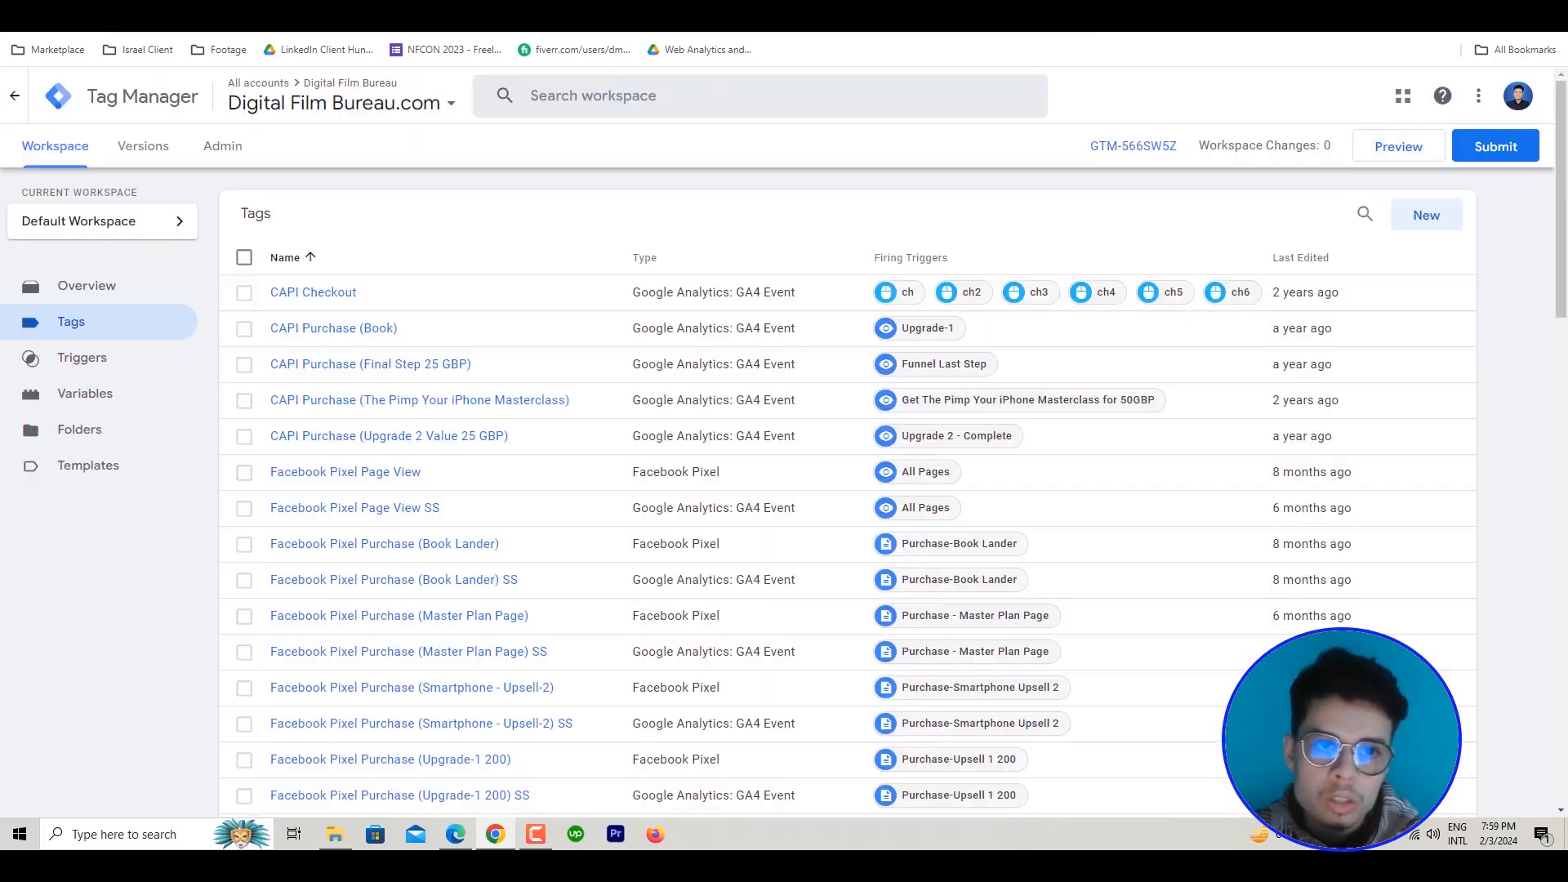
Open the Book your call in now trigger assigned to the User Information To Localhost tag
scroll(804, 686, "down", 2)
scroll(804, 686, "down", 18)
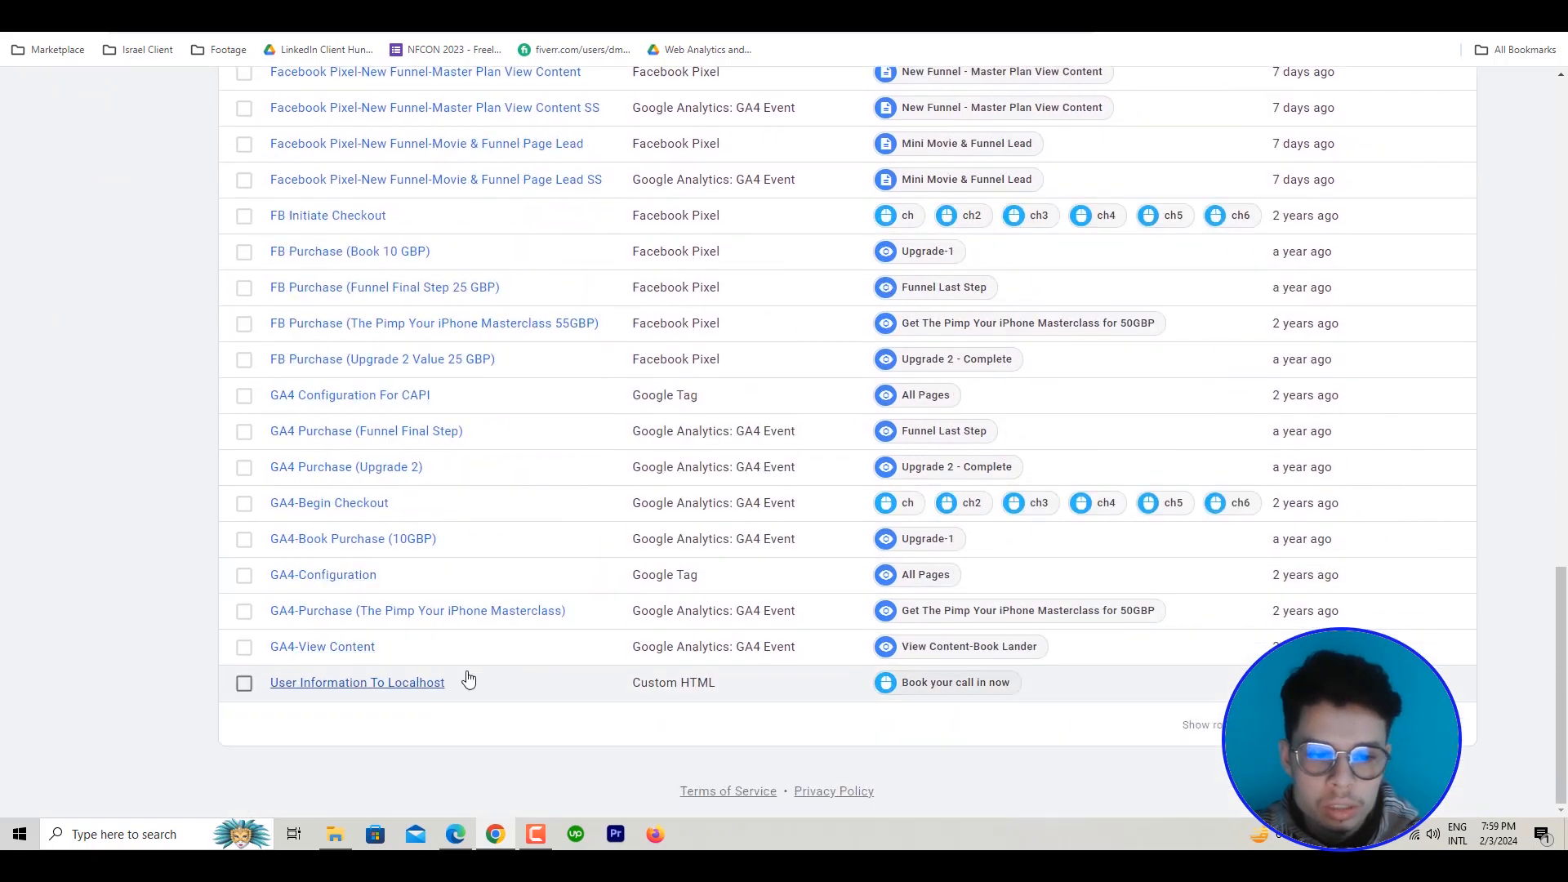
left_click(937, 692)
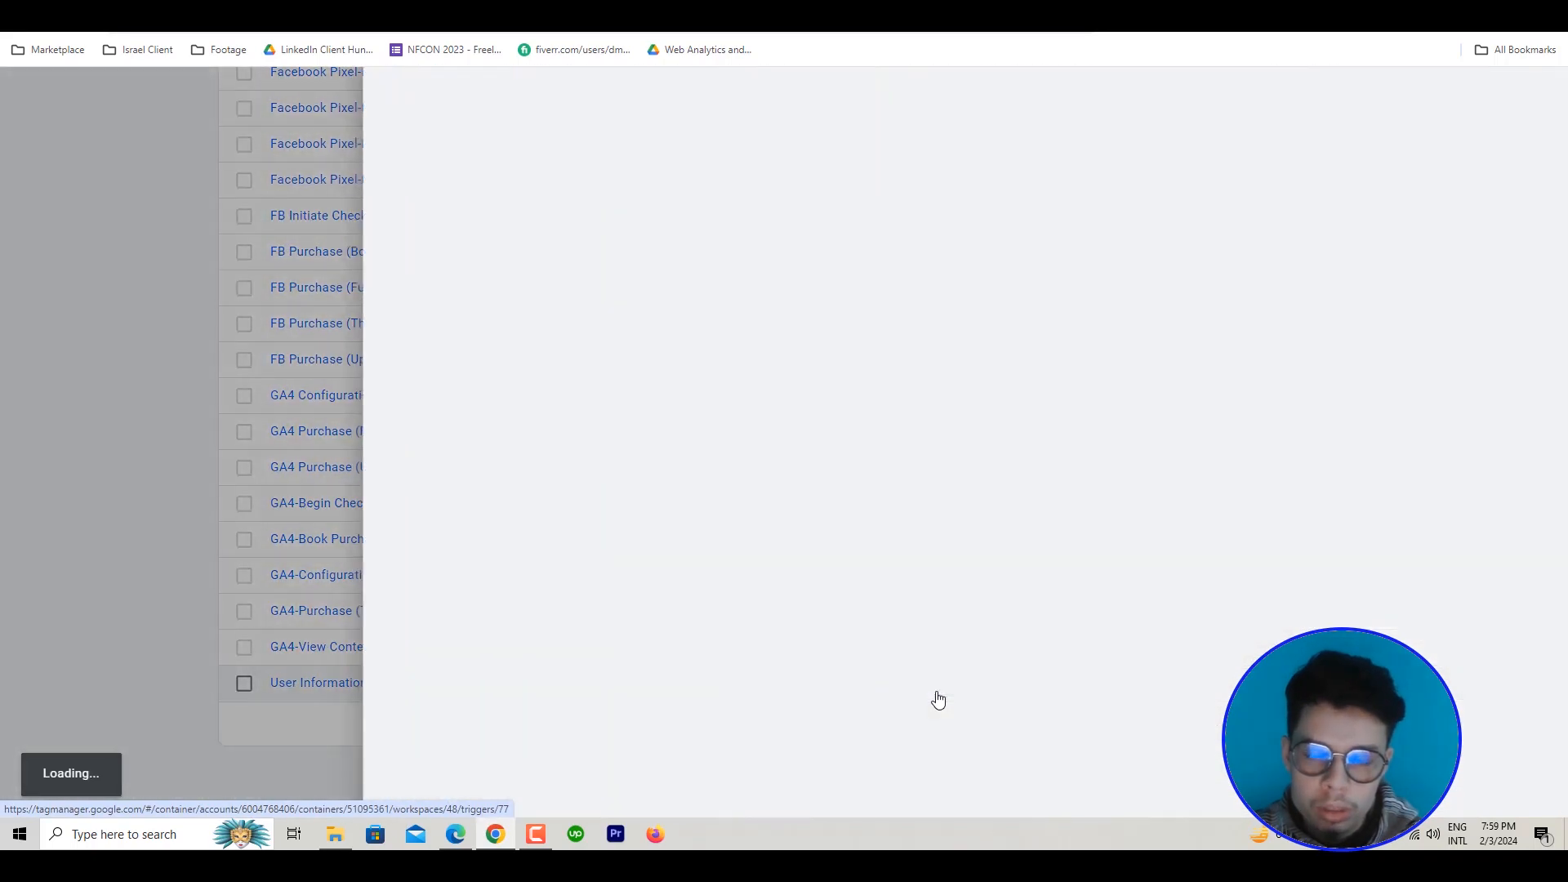
Connect Tag Assistant to the mini movies website and open the Book a call form on its Mini Movie & Funnel page
left_click(631, 10)
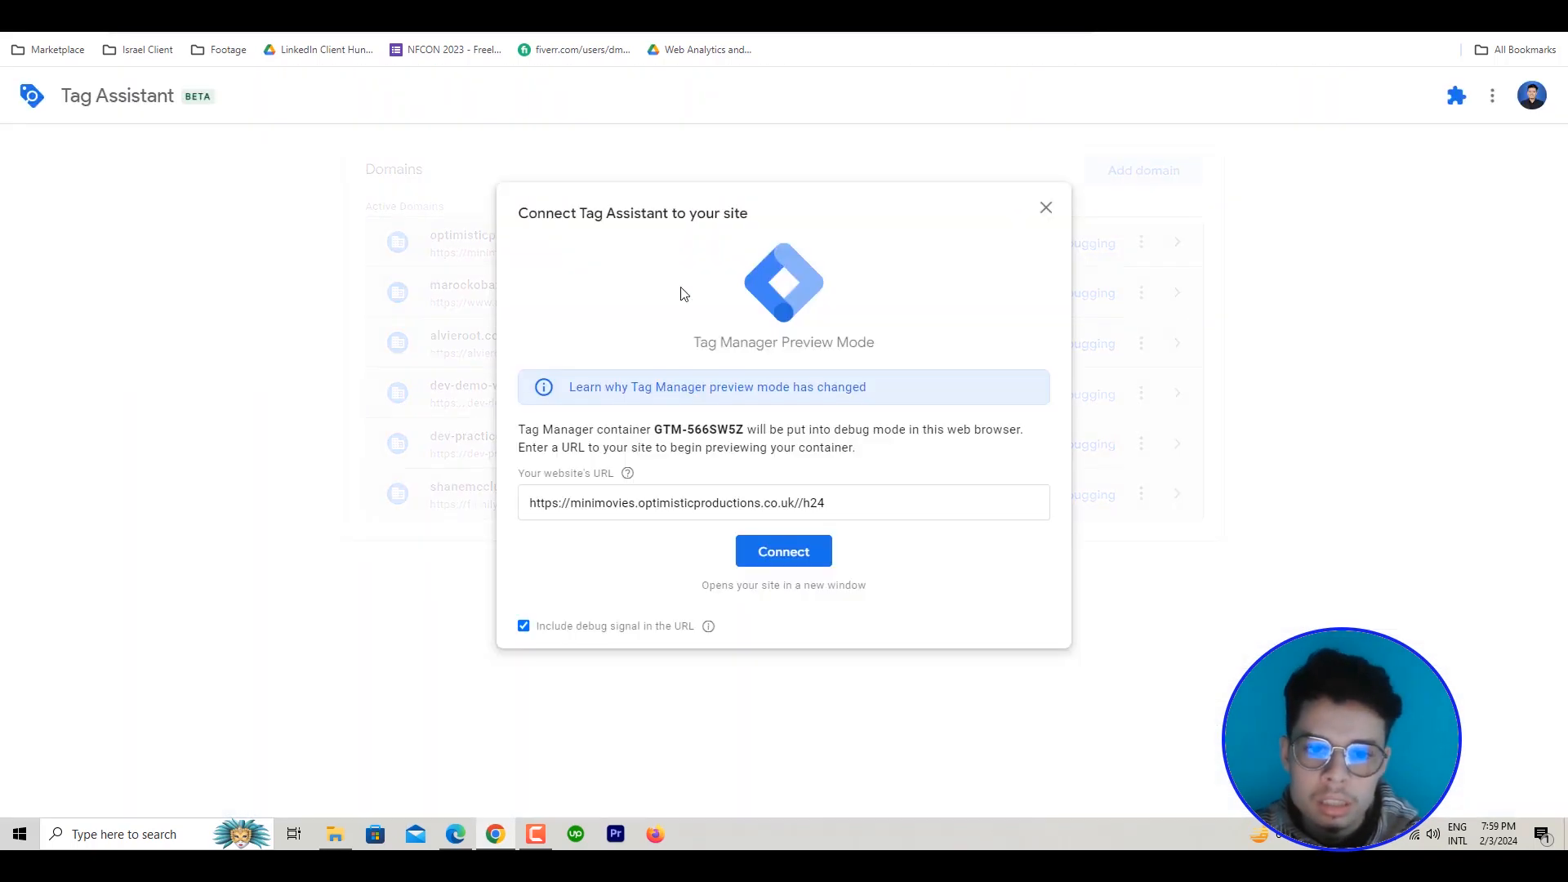
left_click(804, 551)
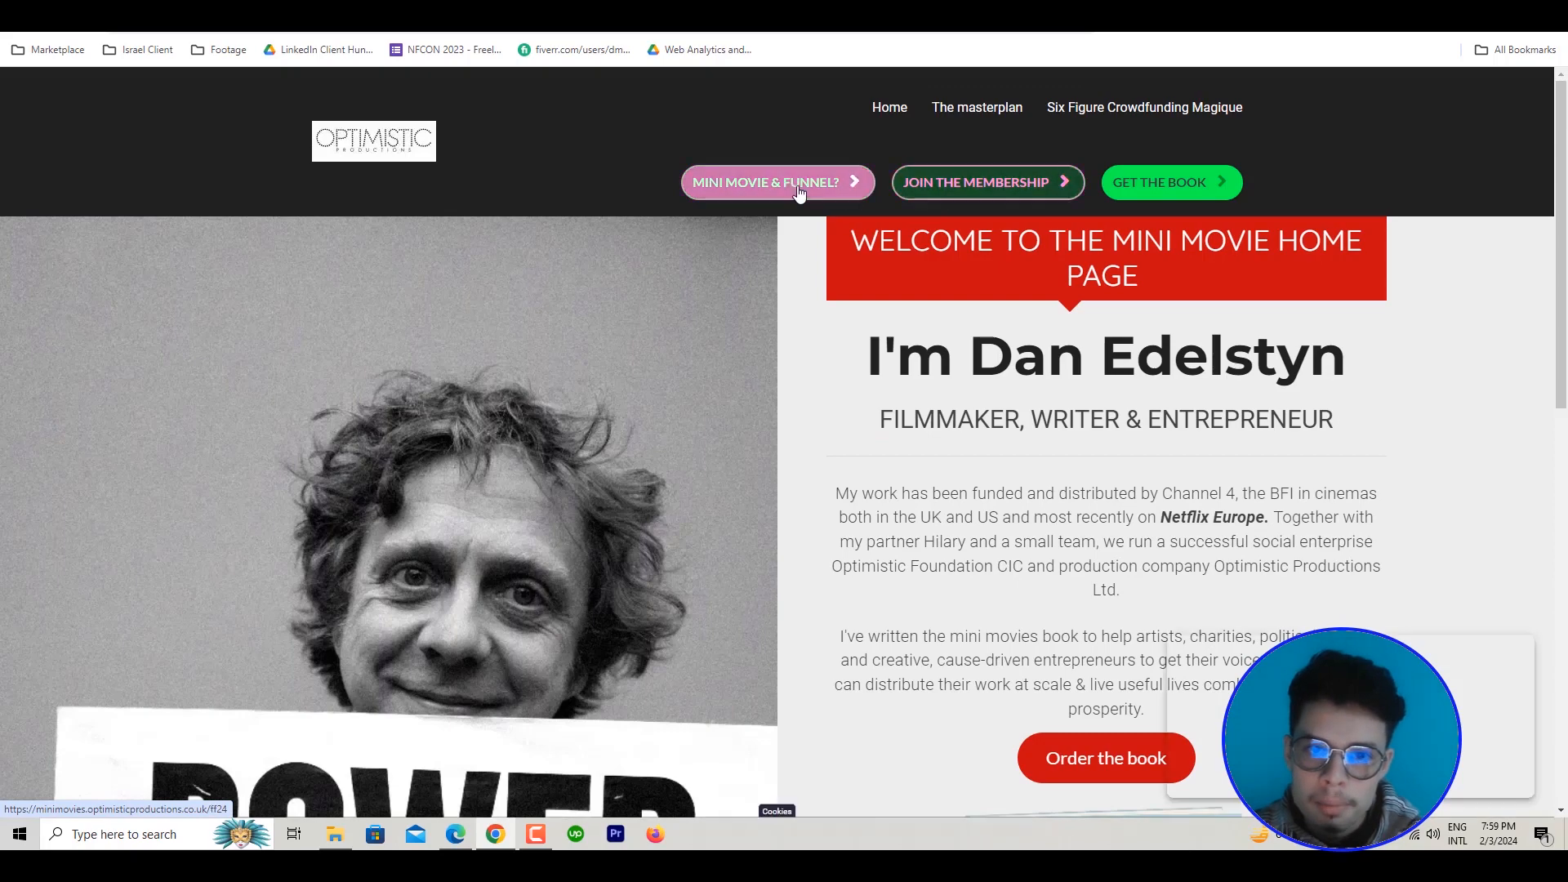
left_click(822, 190)
scroll(772, 469, "down", 12)
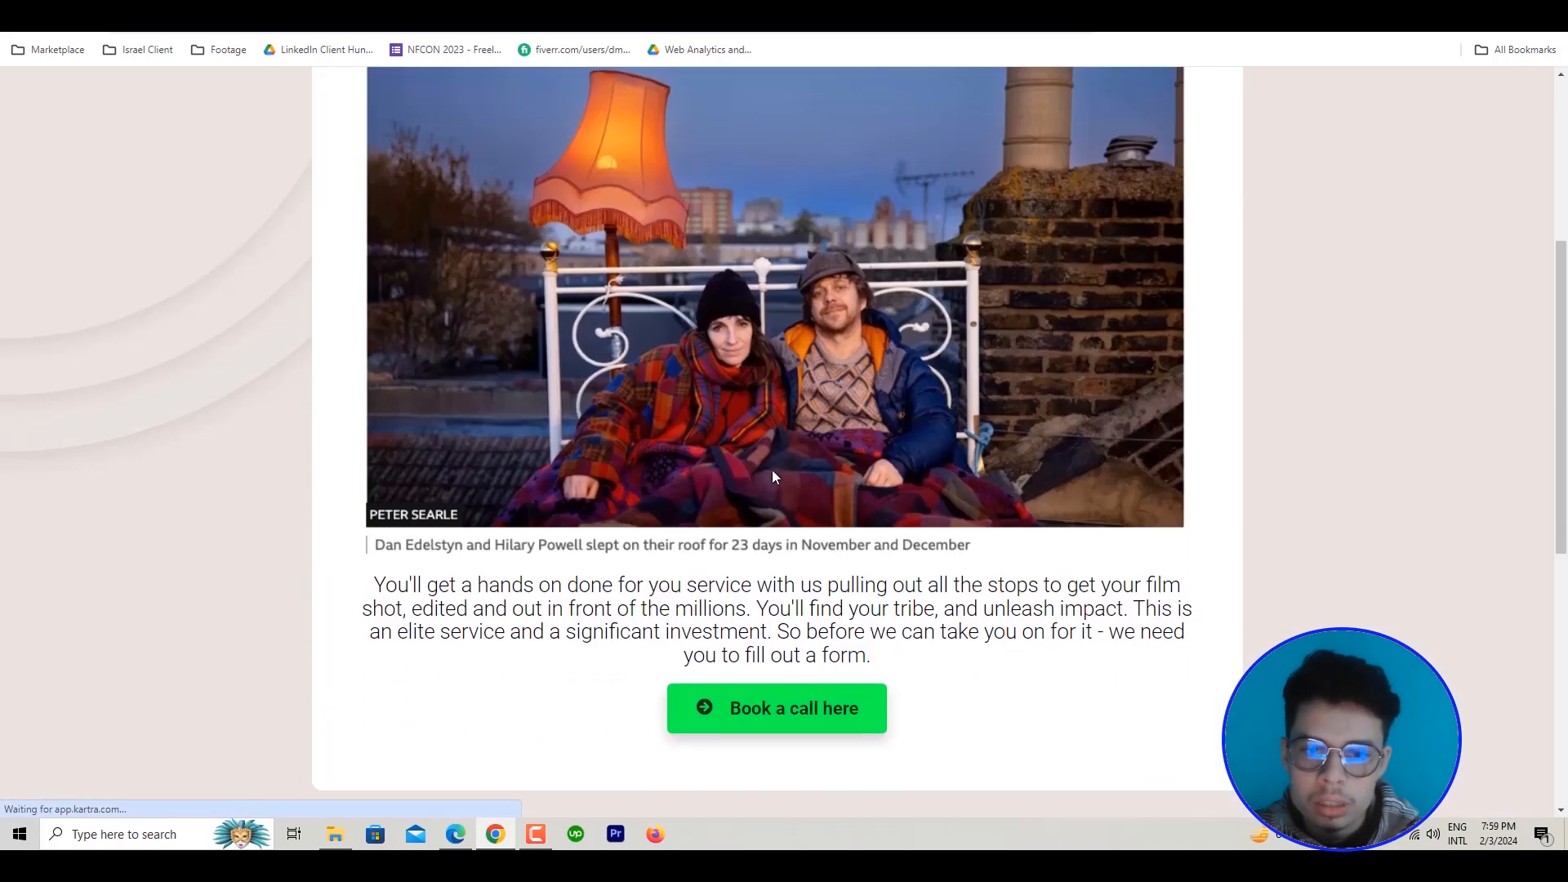
scroll(697, 245, "up", 3)
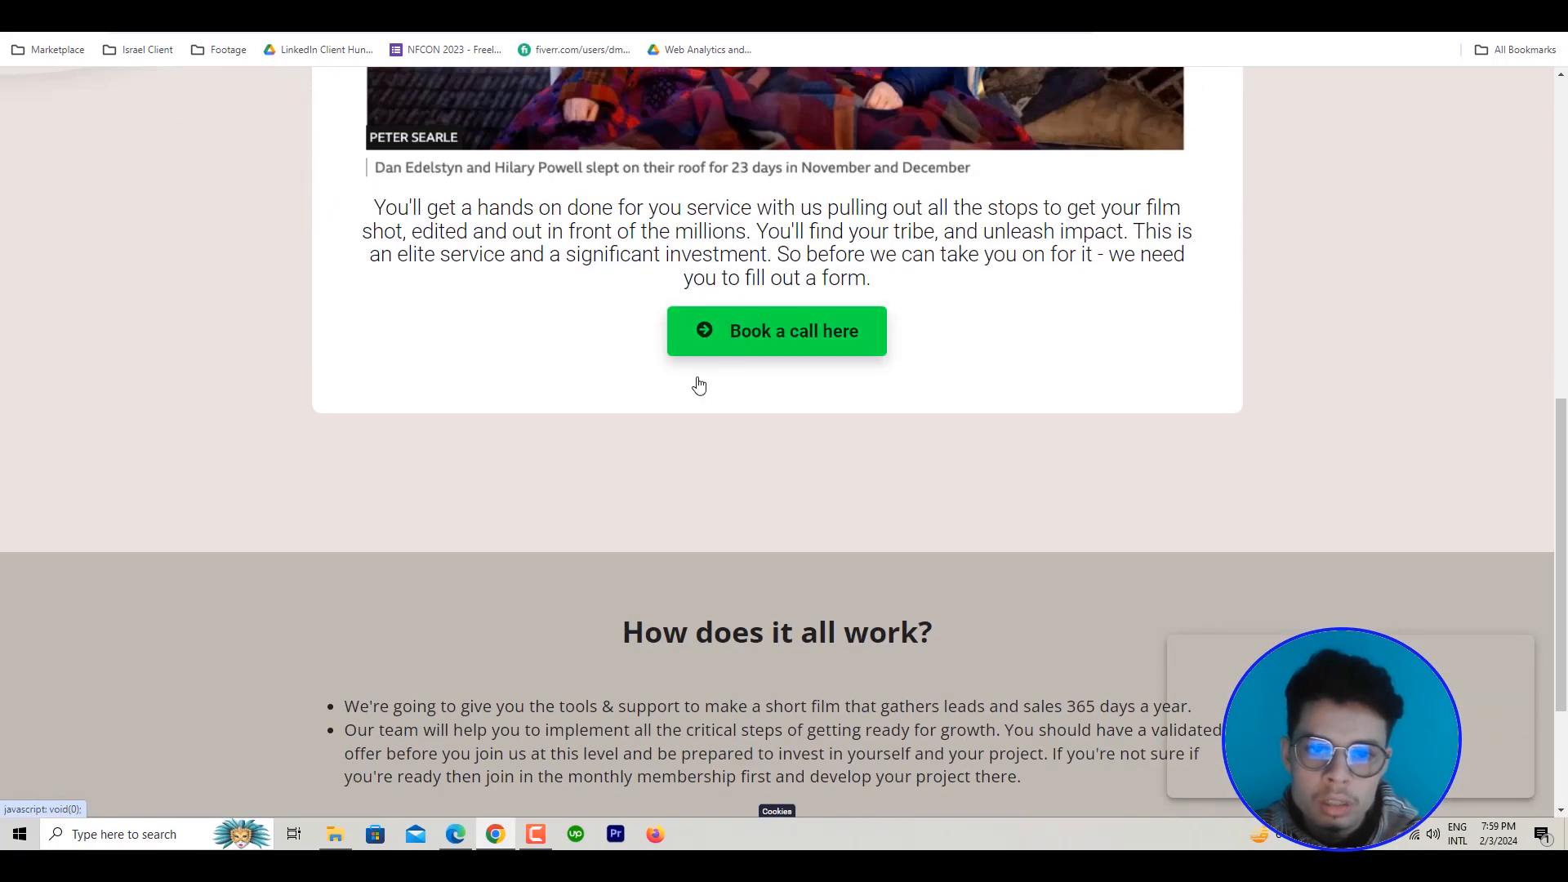
left_click(782, 343)
scroll(841, 490, "down", 2)
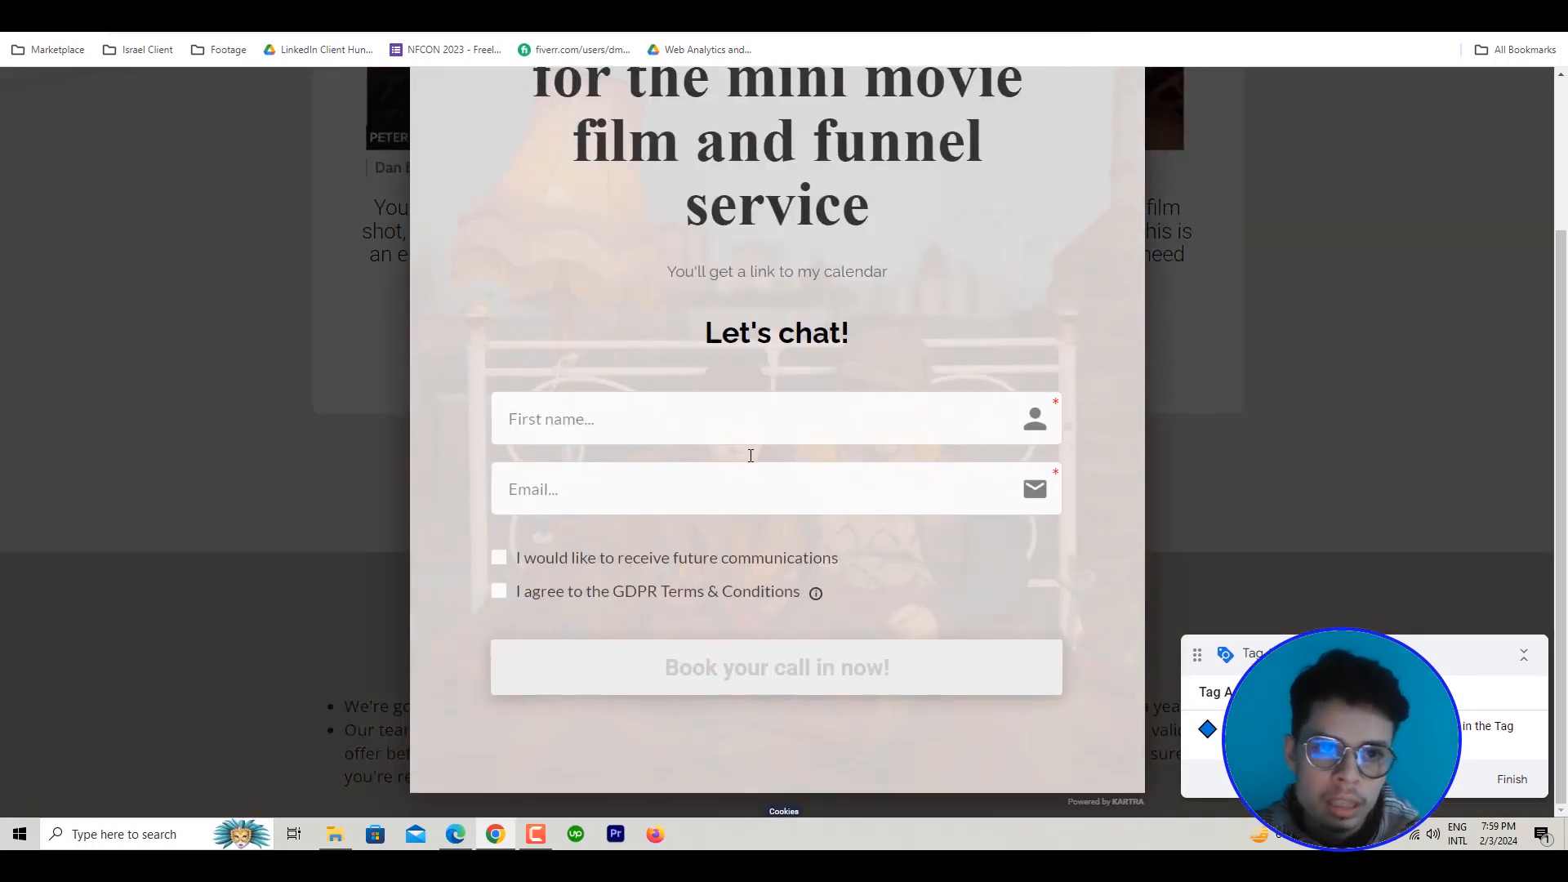
Review the Book your call in now trigger in Tag Manager, close it and reopen the User Information To Localhost tag
left_click(408, 4)
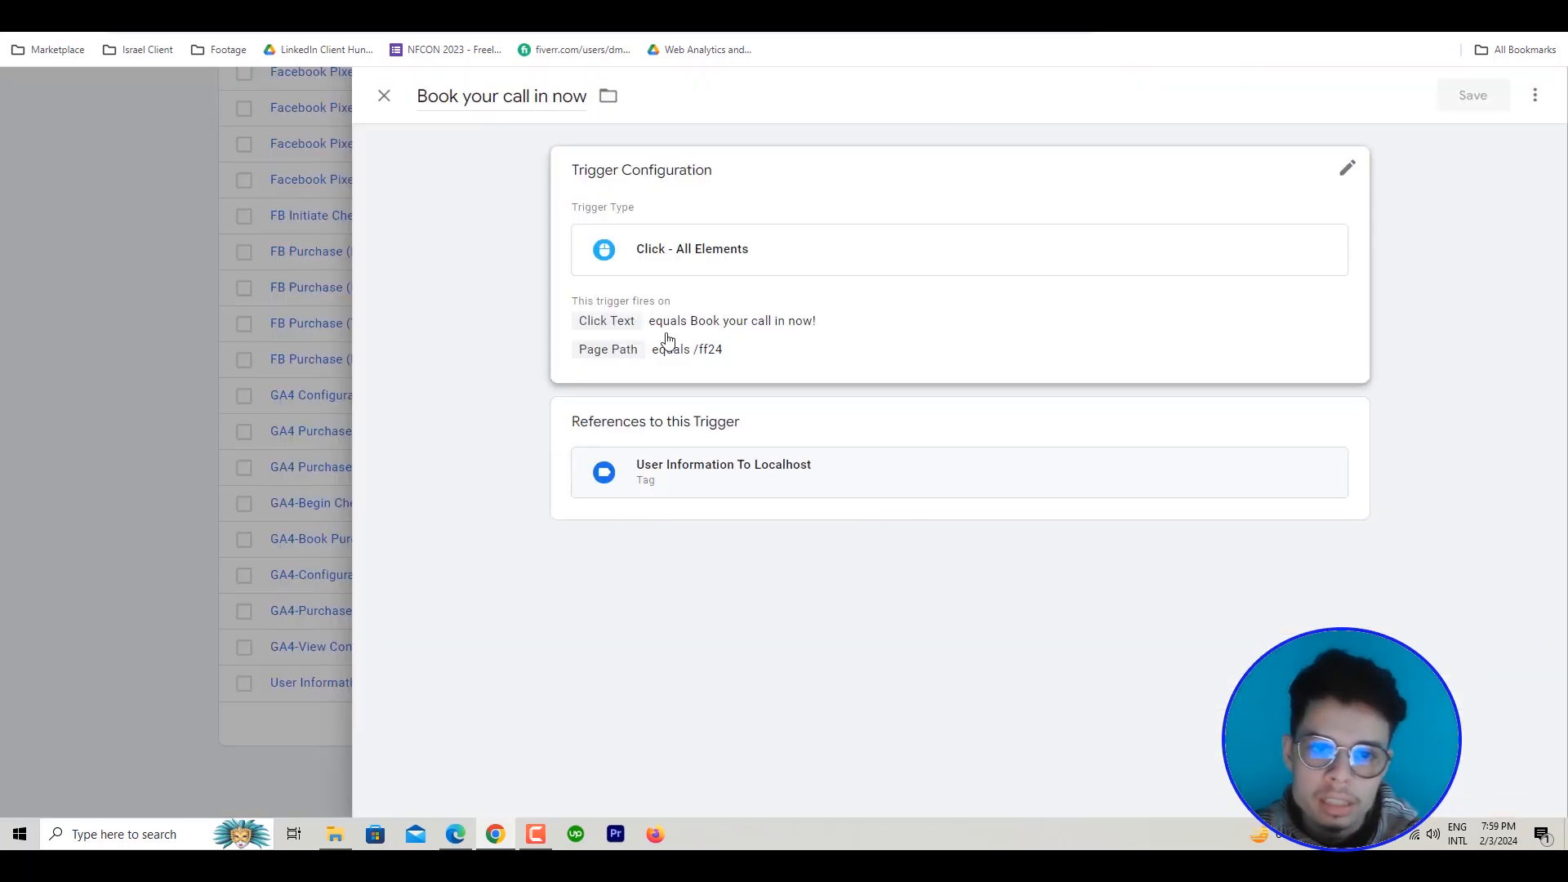
left_click(210, 528)
left_click(395, 684)
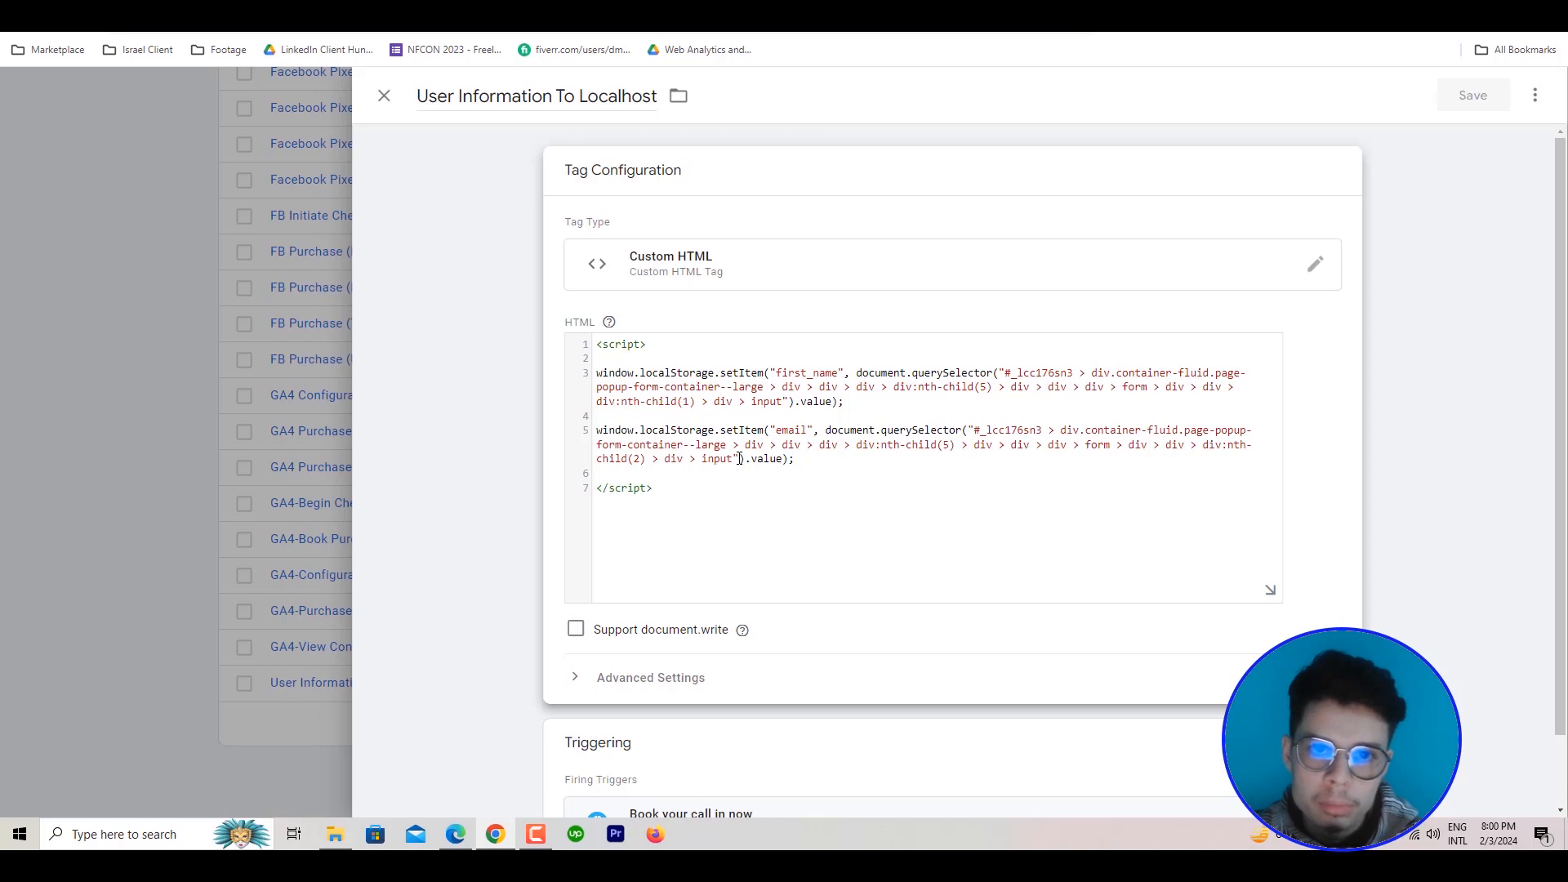
Fill in the call booking form with a test first name and email, accept both consent options, and submit it
left_click(709, 4)
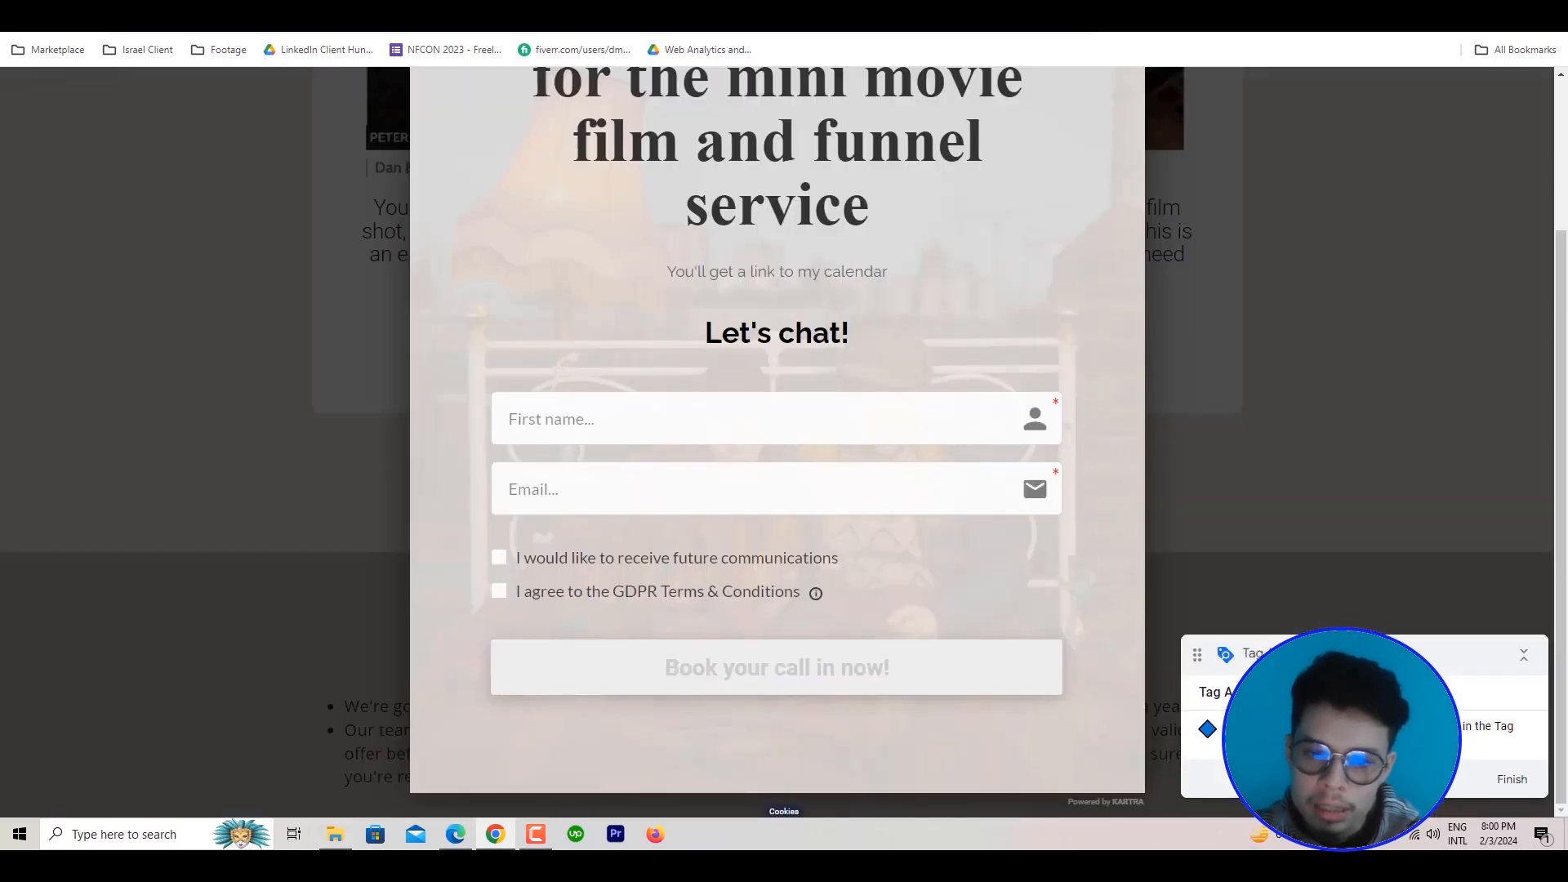
left_click(672, 416)
type("ak")
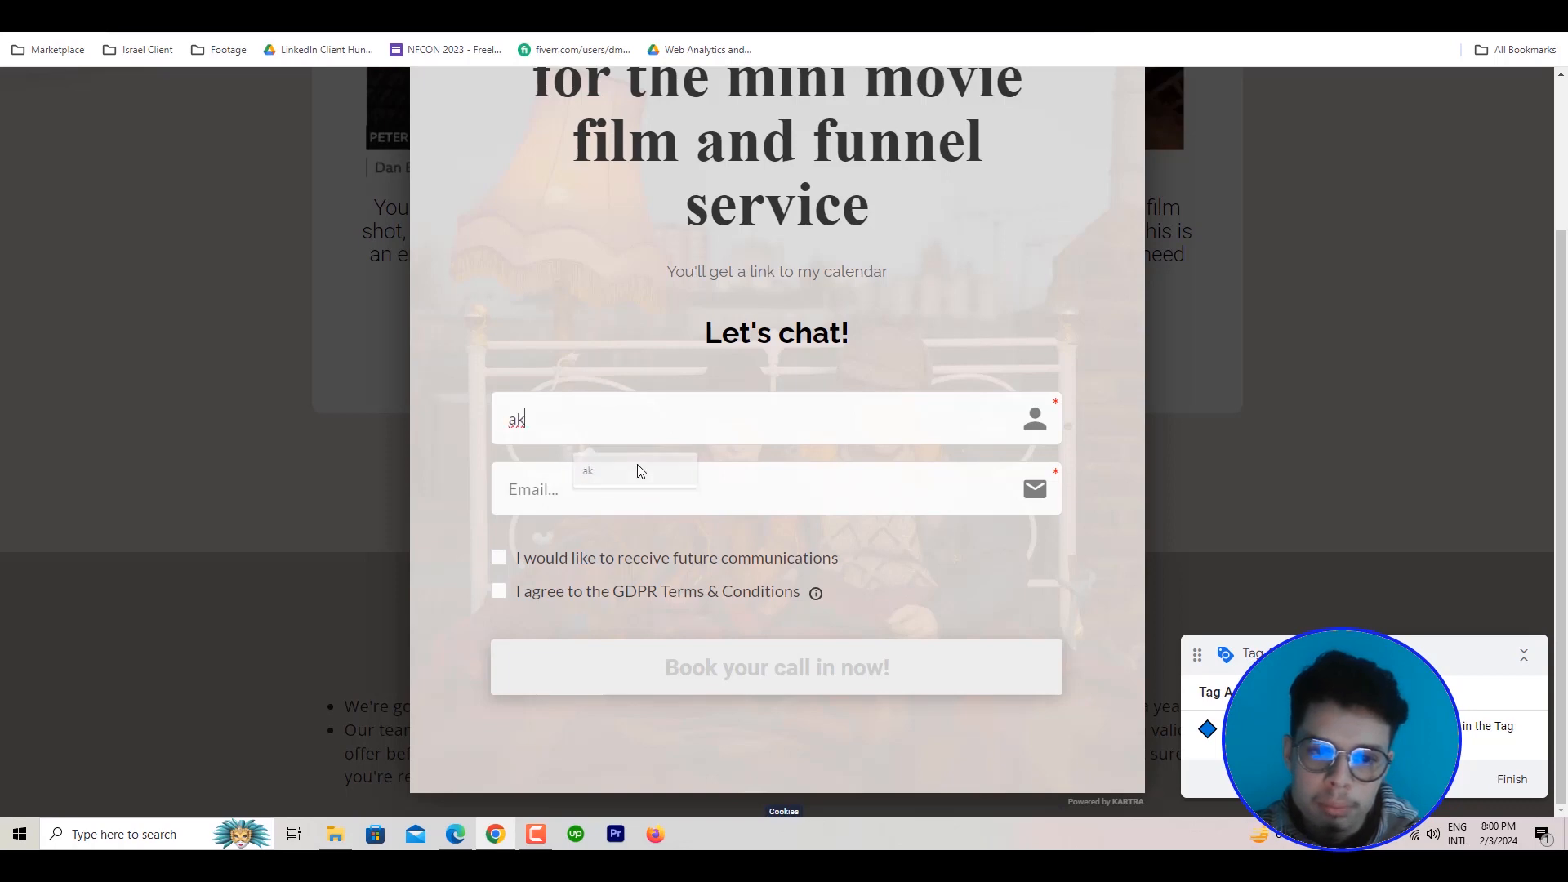
left_click(617, 488)
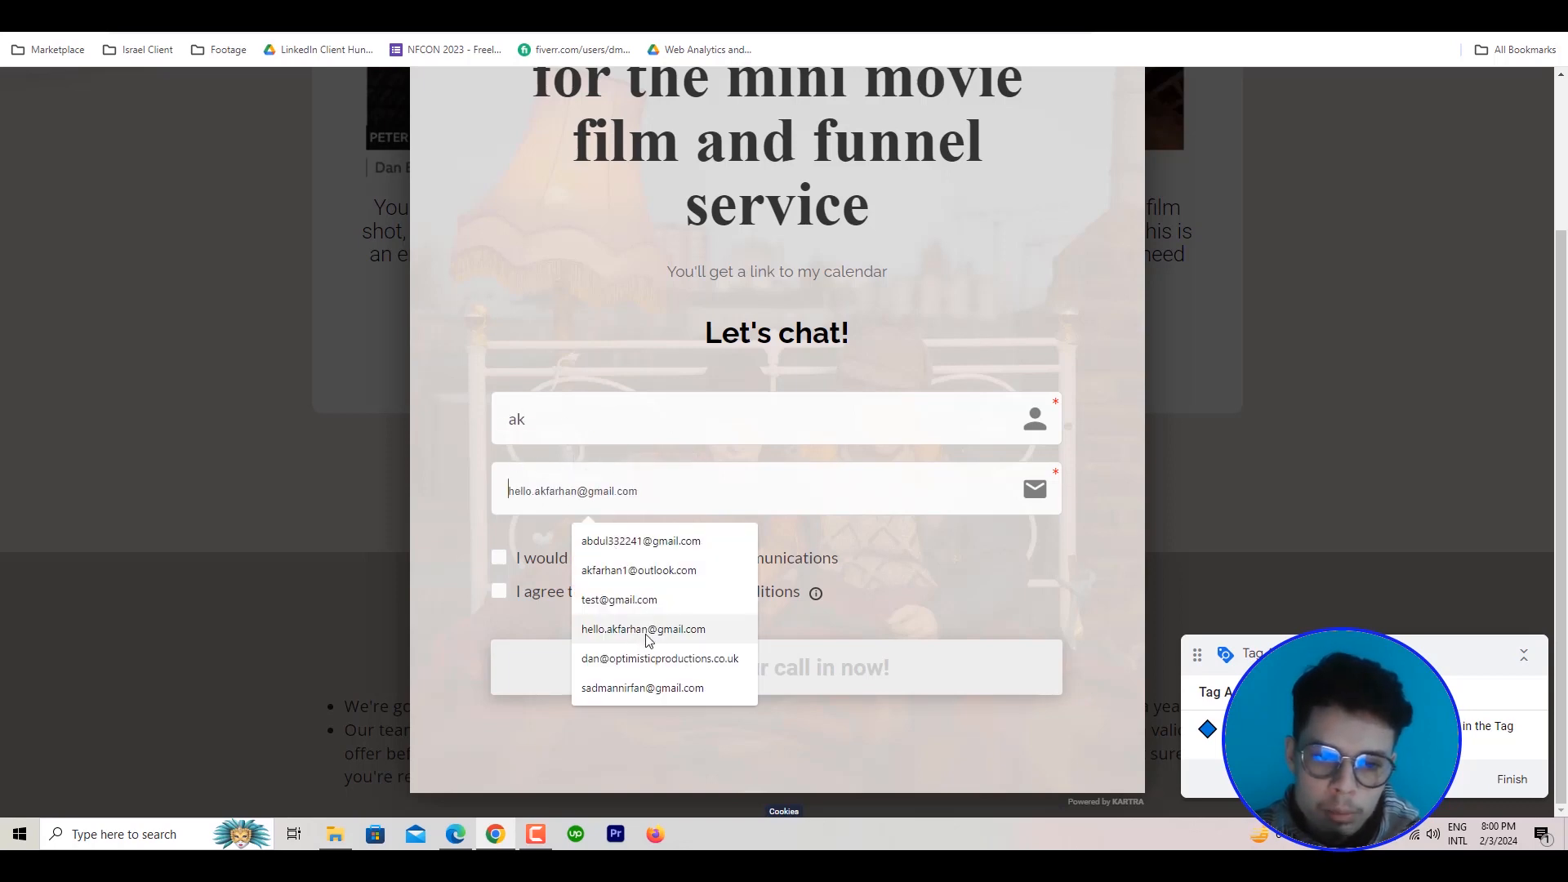
left_click(645, 601)
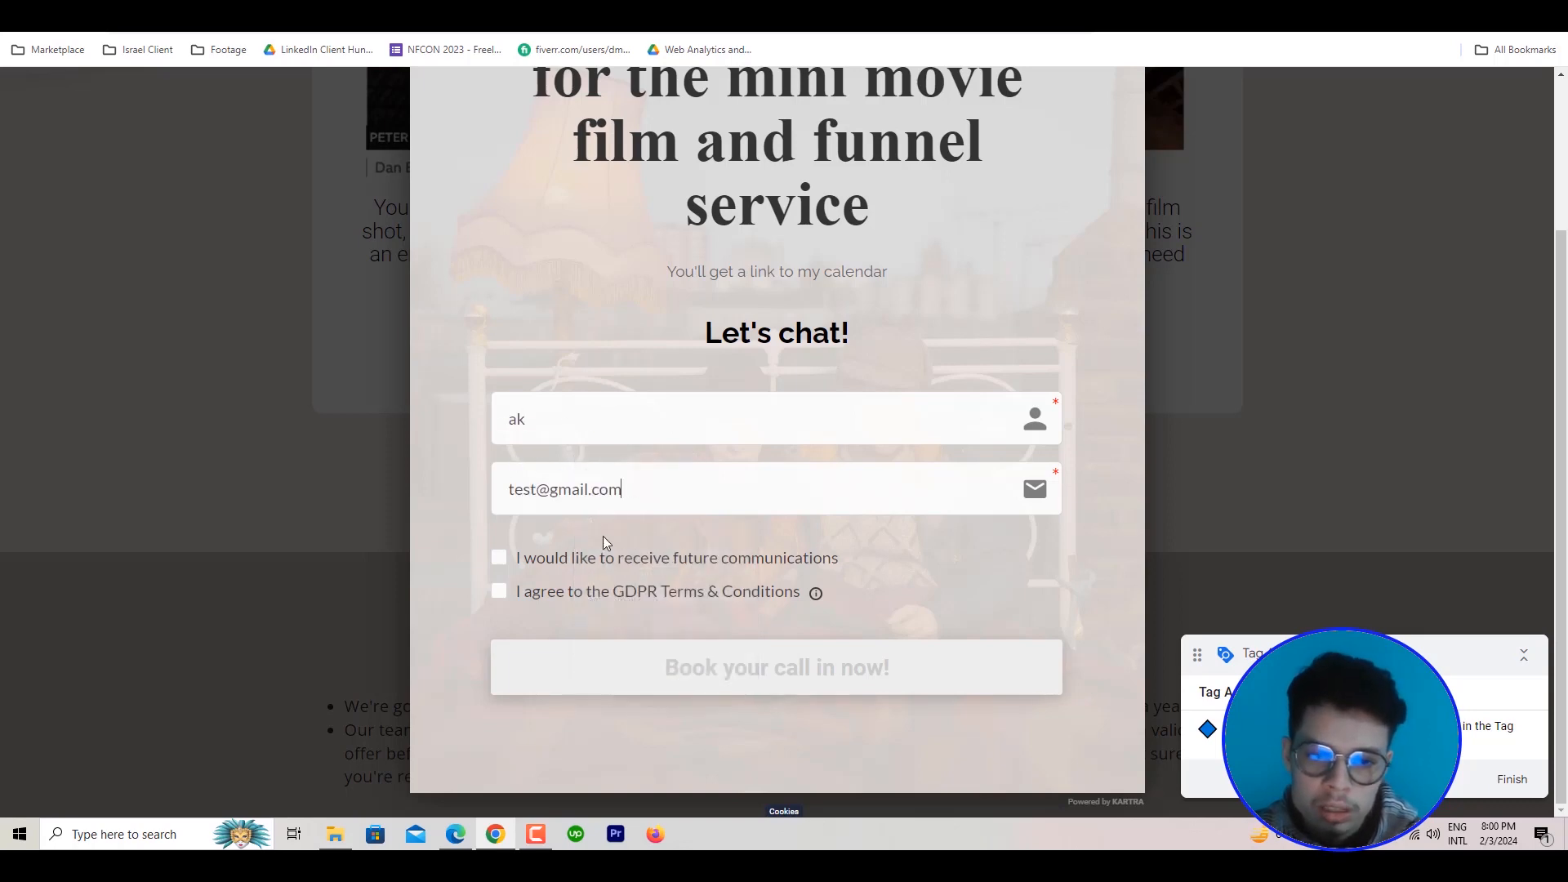
left_click(499, 560)
left_click(499, 591)
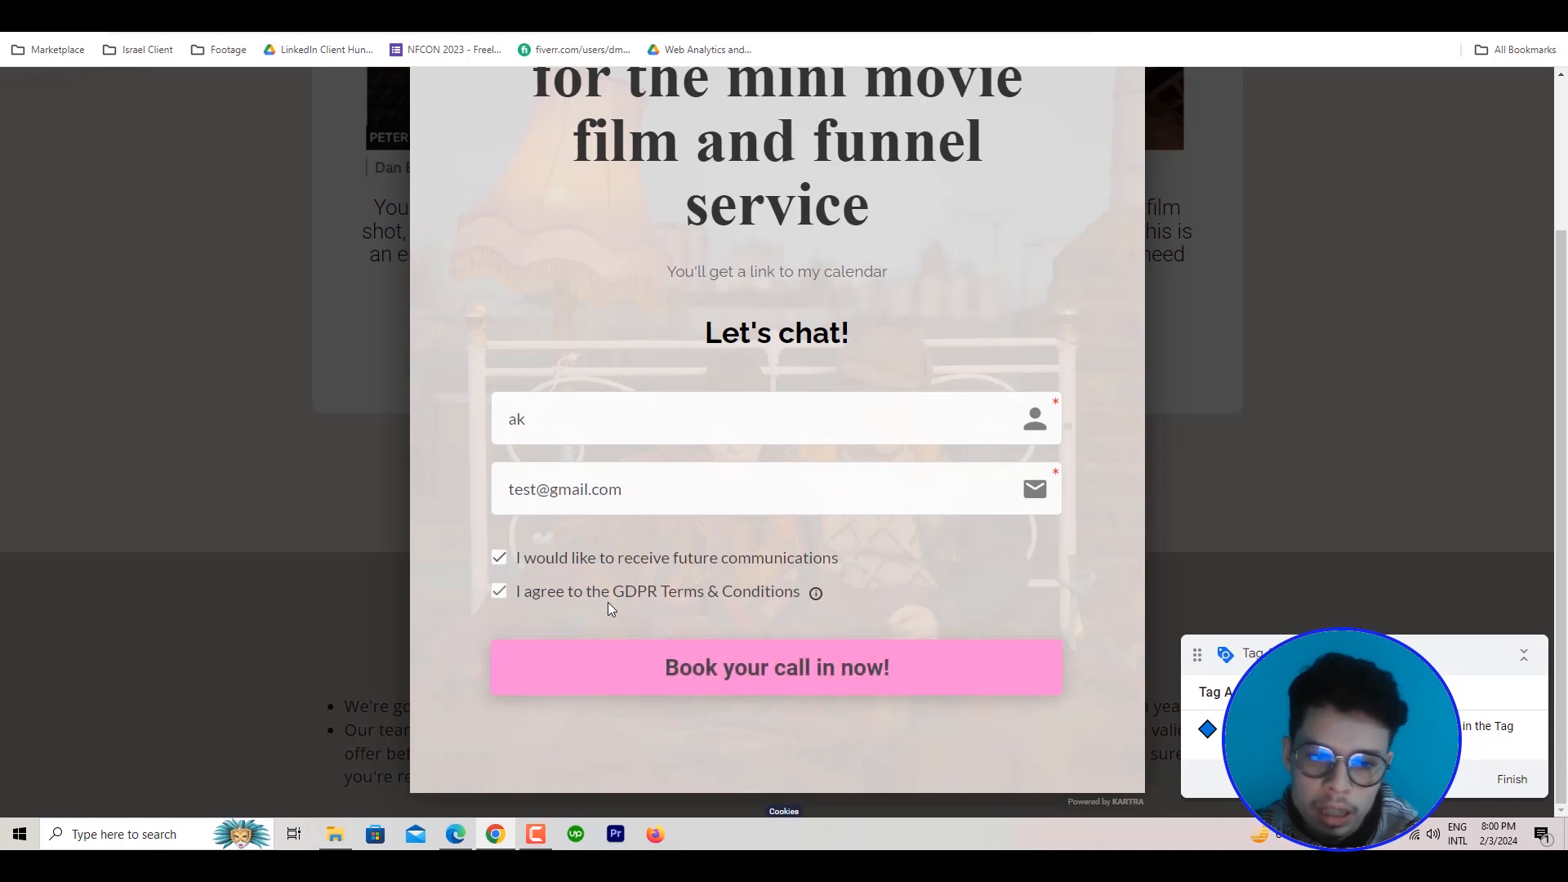
left_click(667, 670)
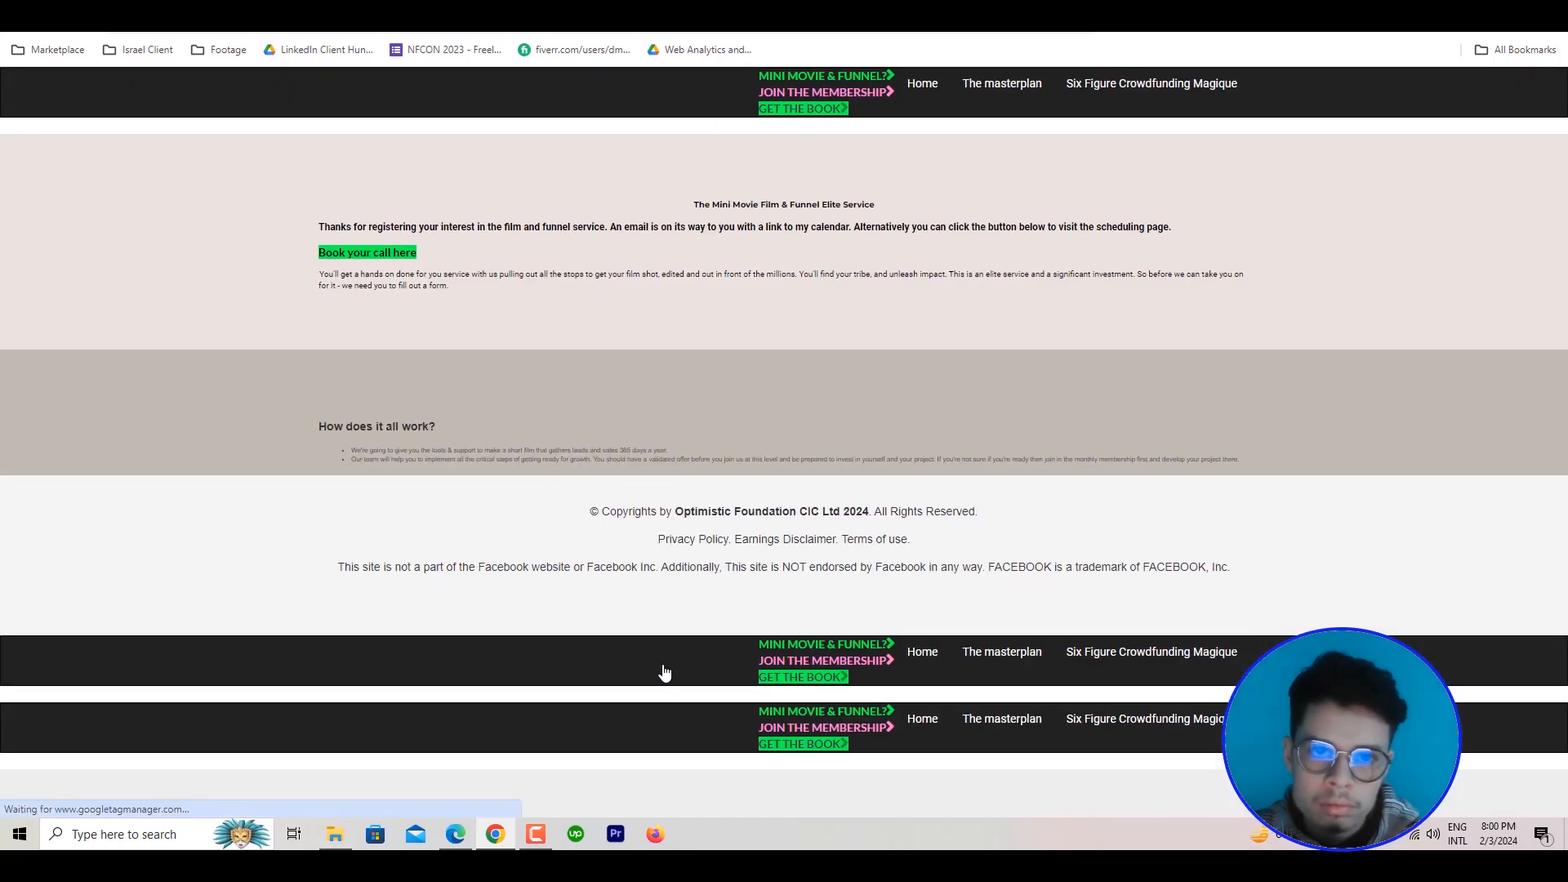
In Tag Assistant, dismiss the connection notice and inspect the tags fired on click event 13 of the form page
left_click(529, 6)
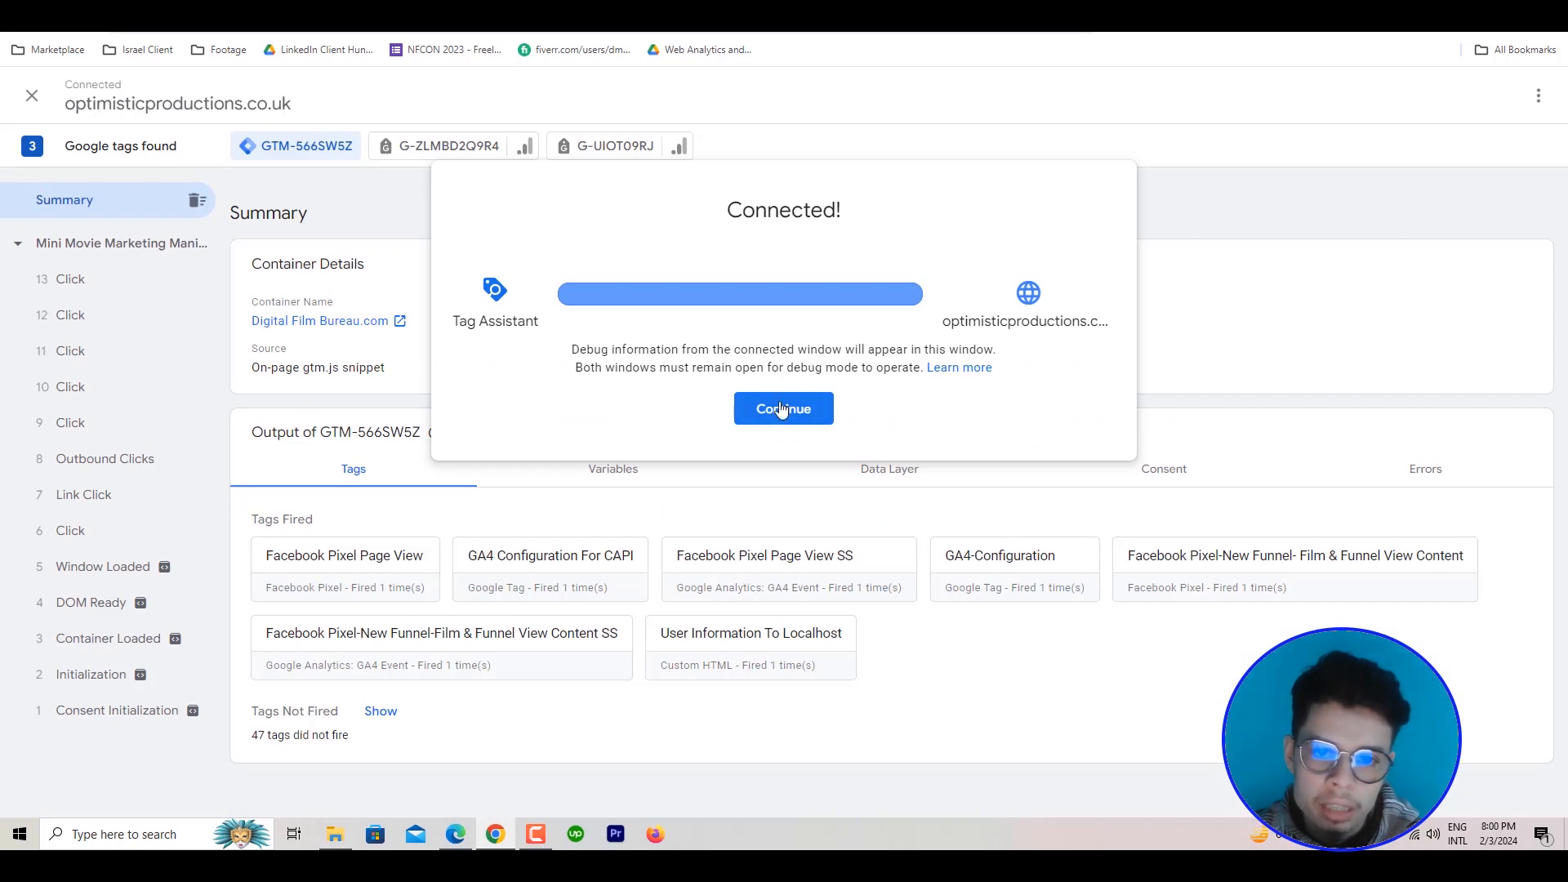
left_click(782, 410)
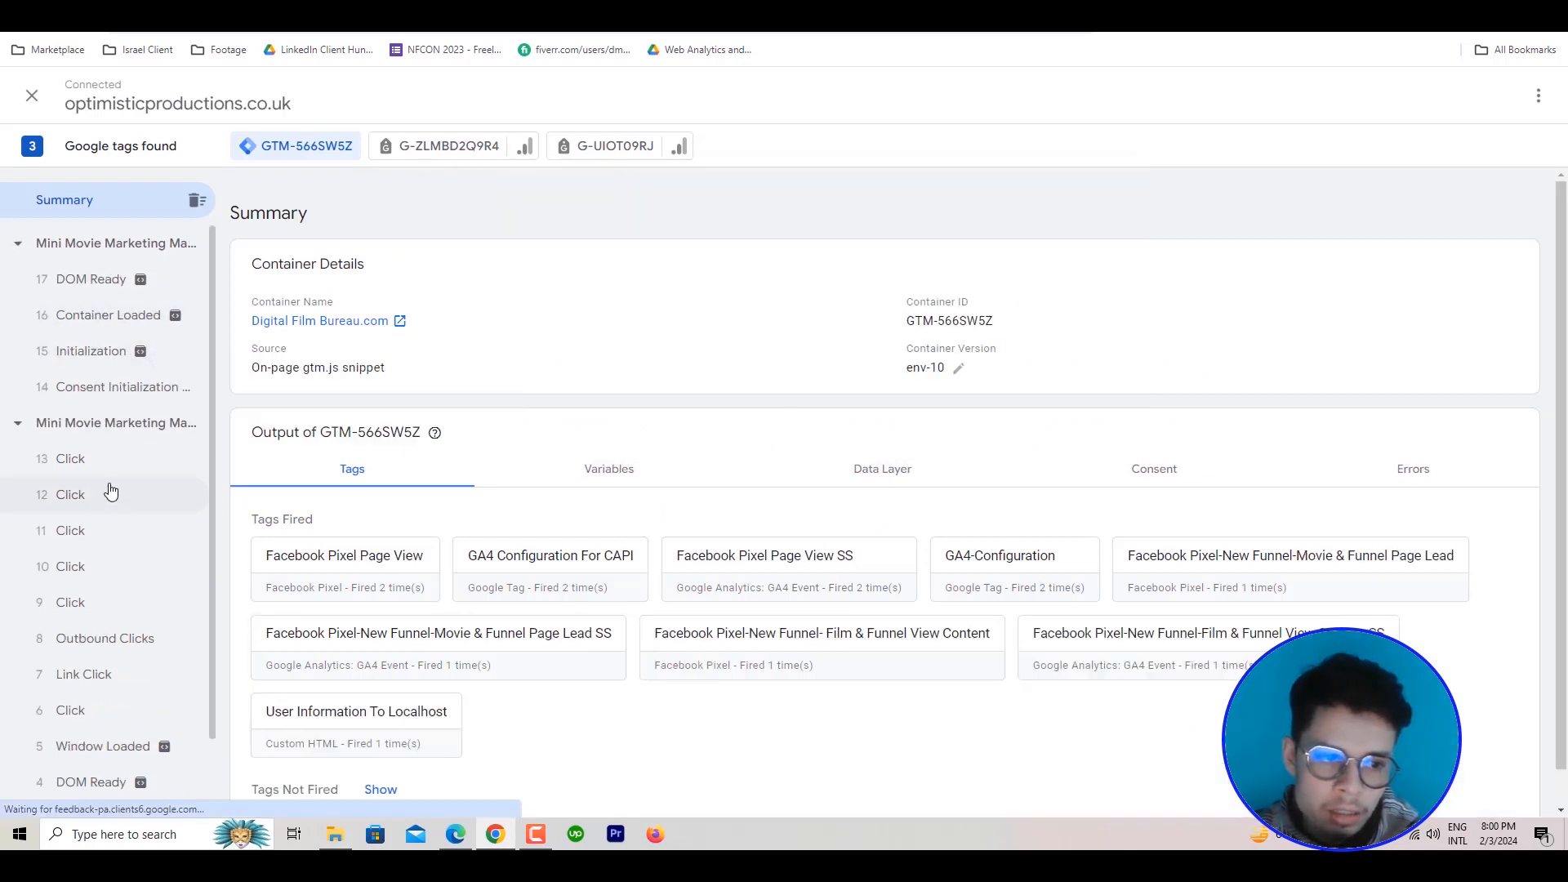
left_click(108, 467)
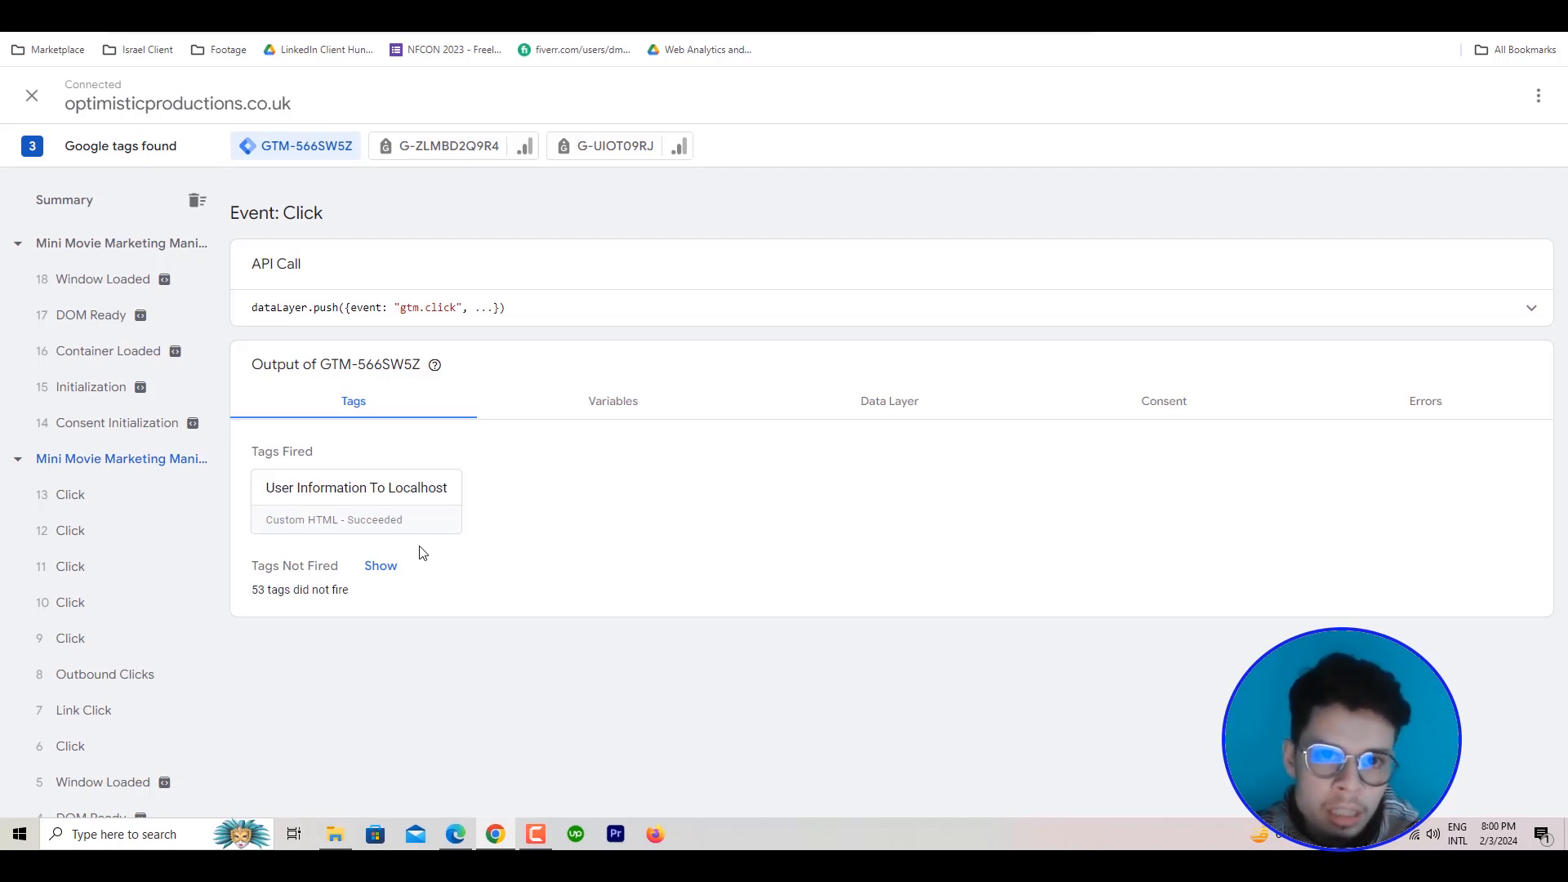
Inspect the website's thank-you page with the developer tools and show its application storage data
left_click(801, 8)
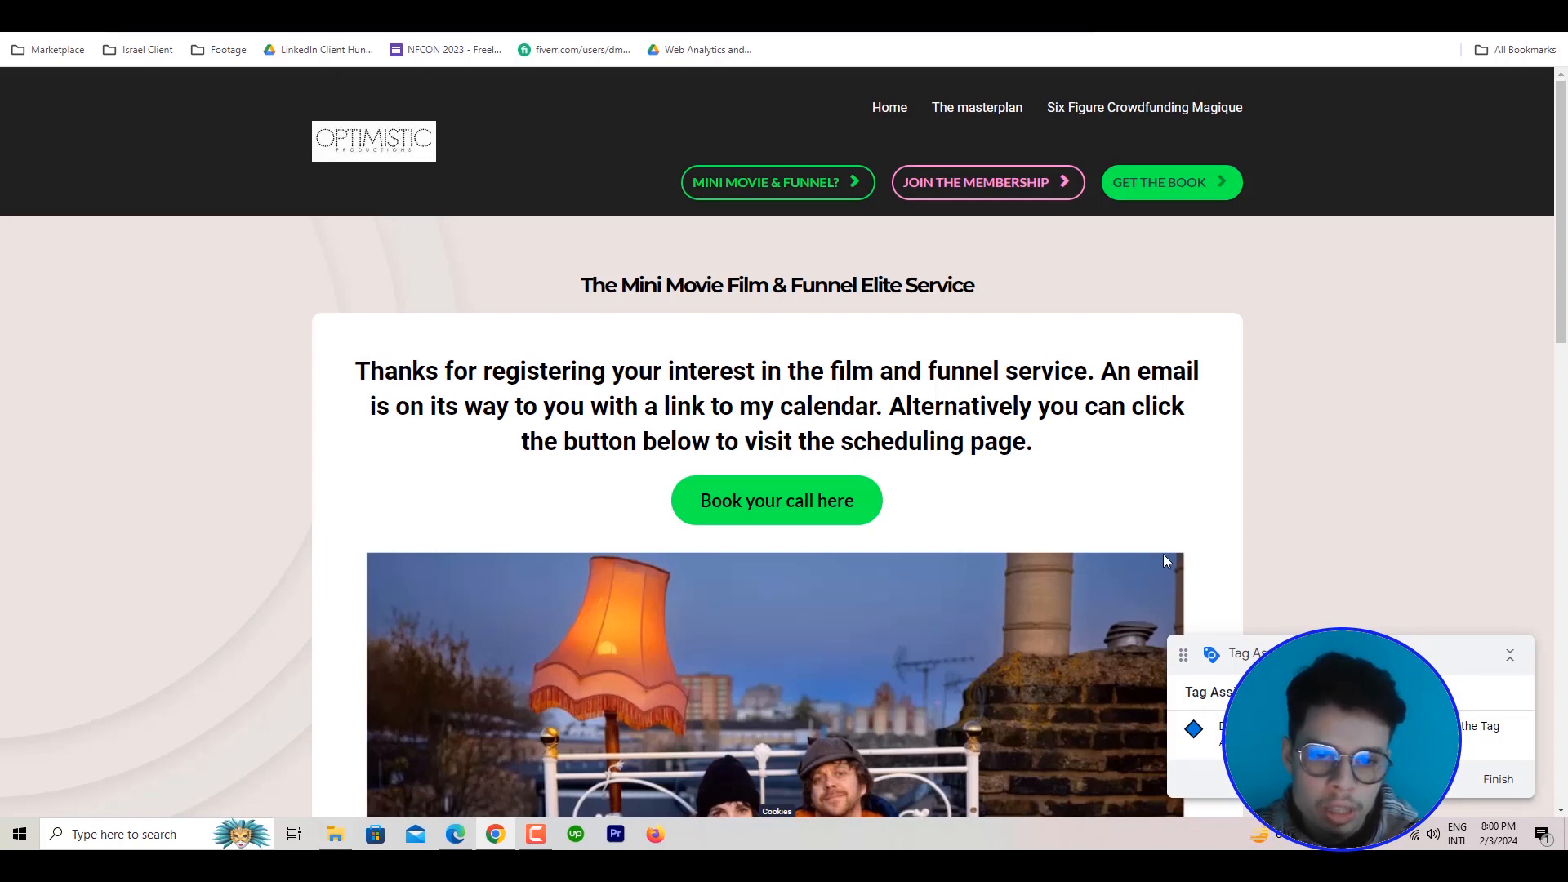
scroll(1313, 419, "down", 2)
right_click(1273, 303)
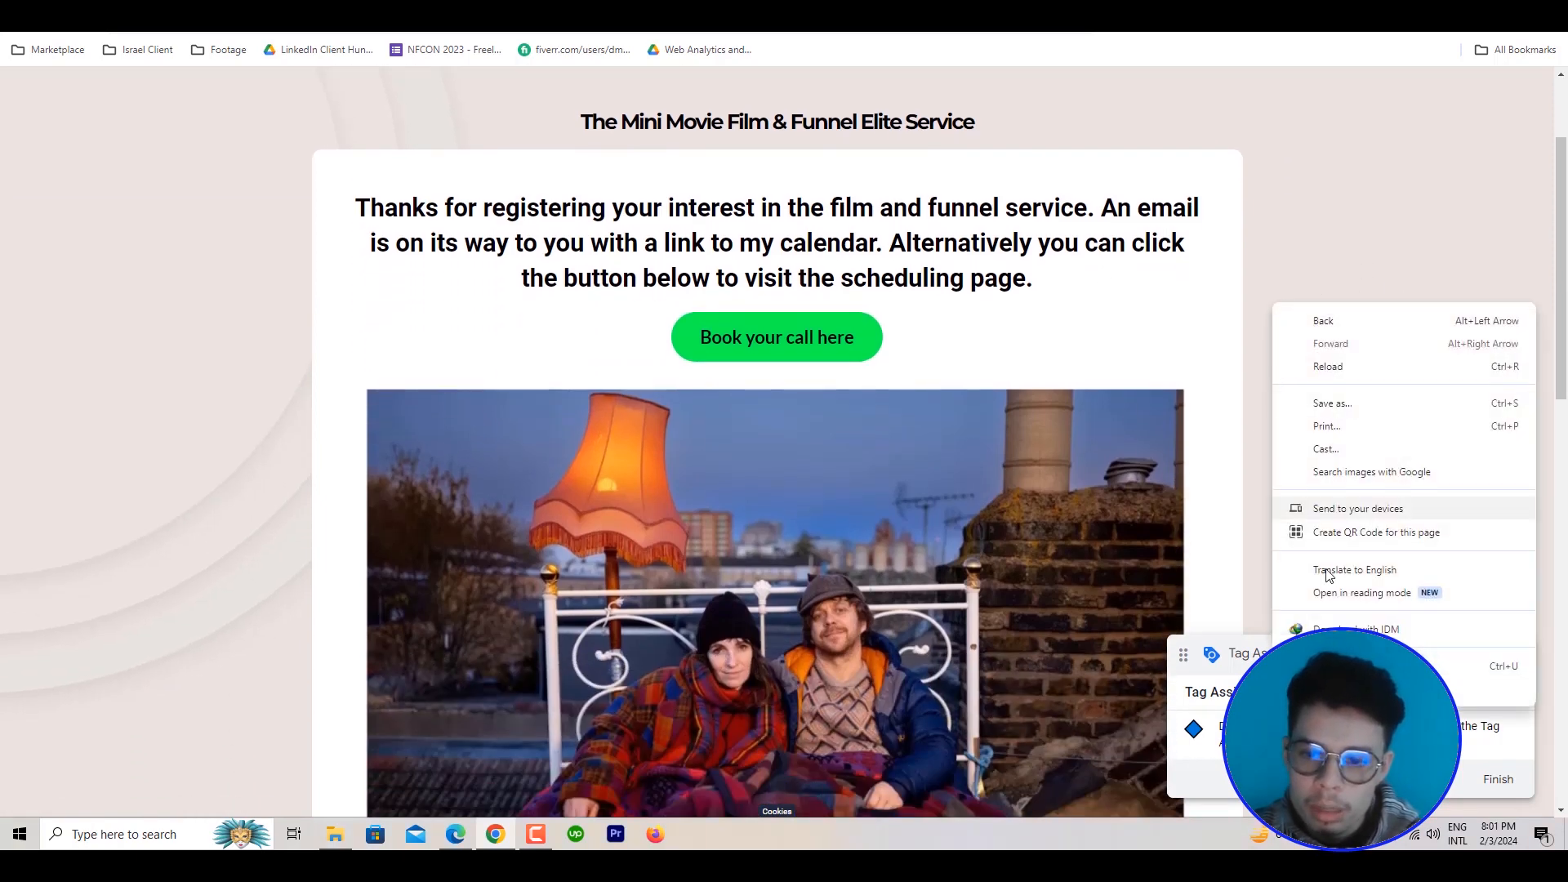
left_click(1322, 688)
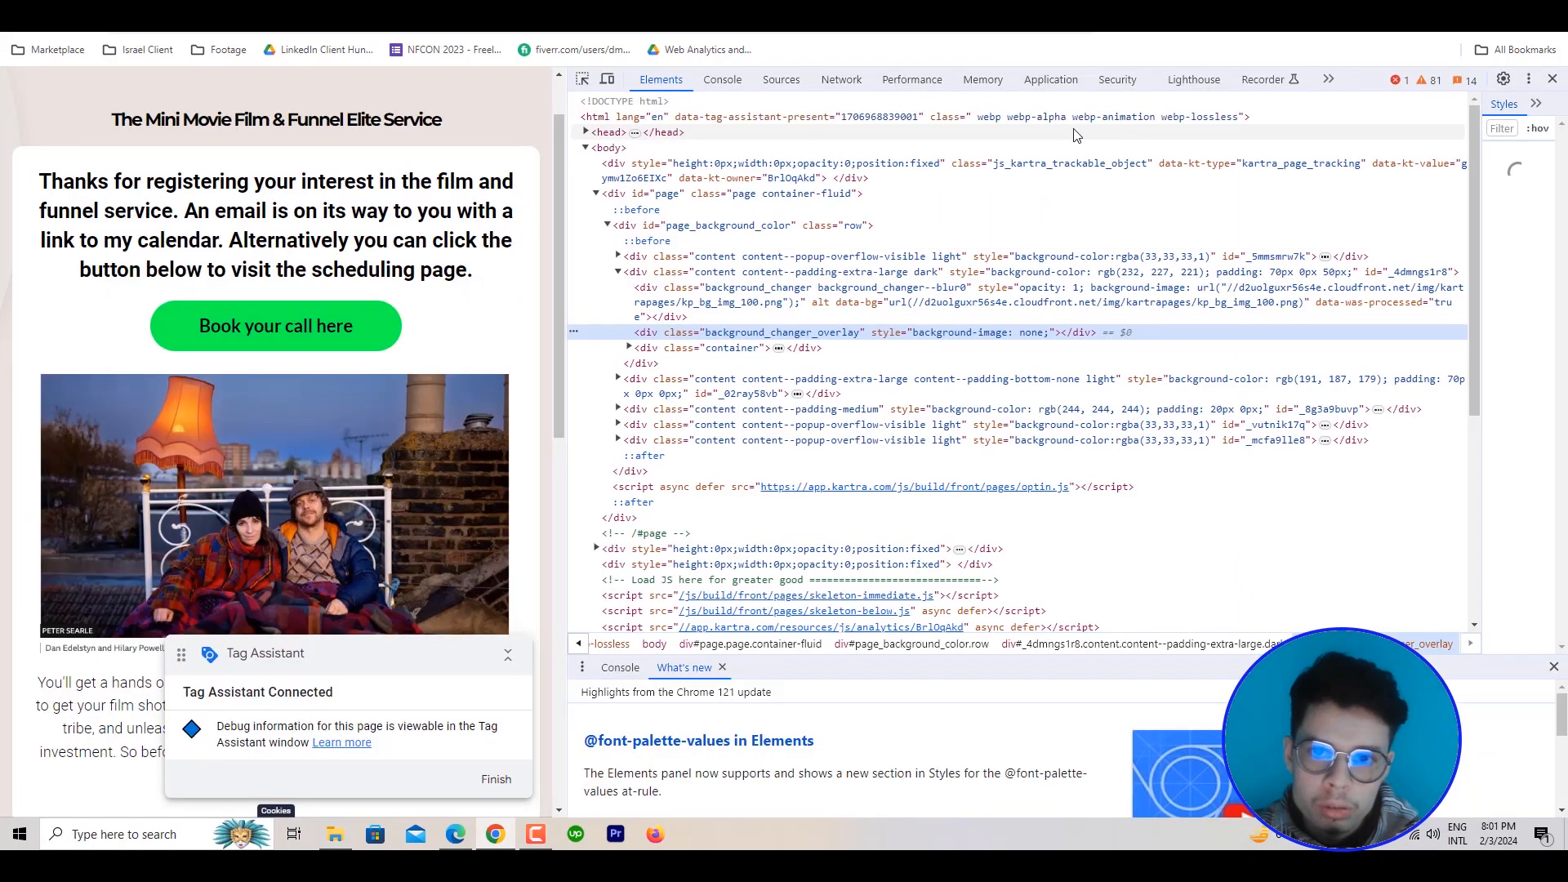
left_click(1063, 77)
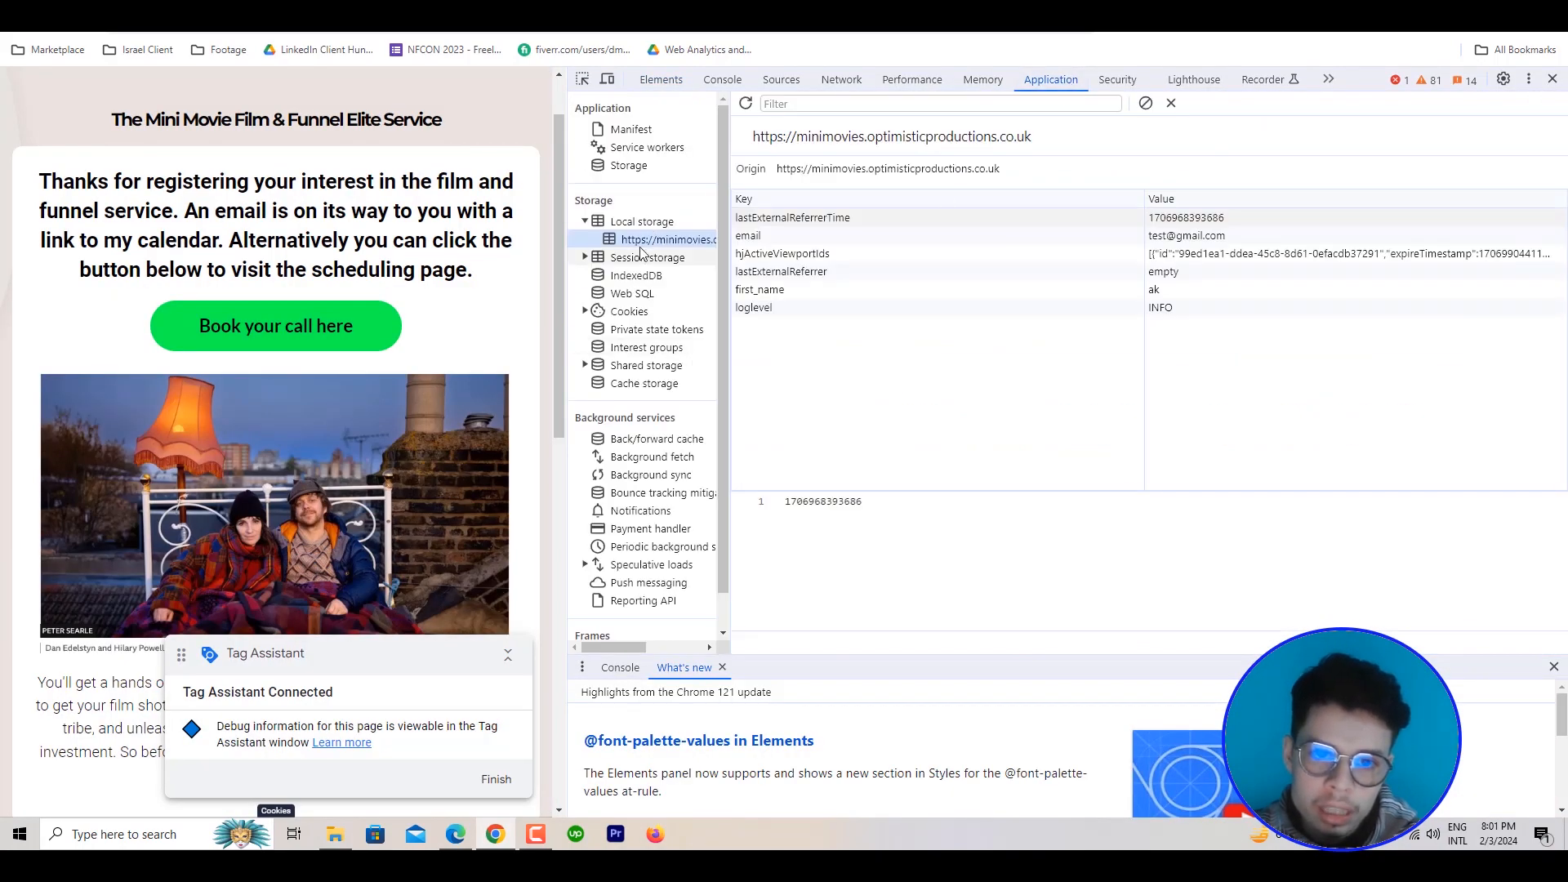
left_click(645, 222)
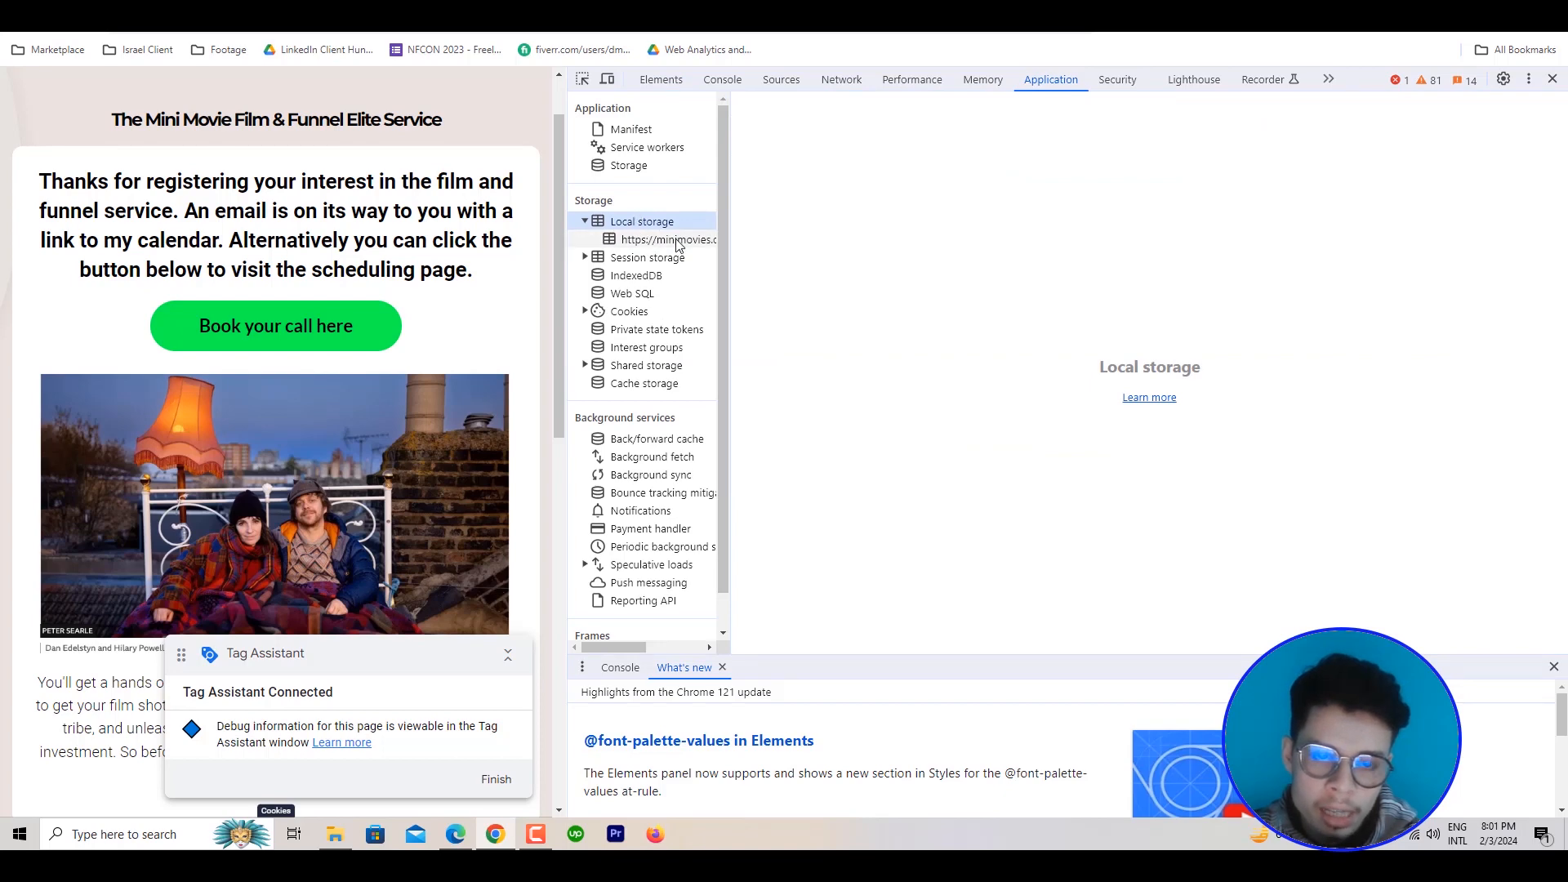
left_click(726, 235)
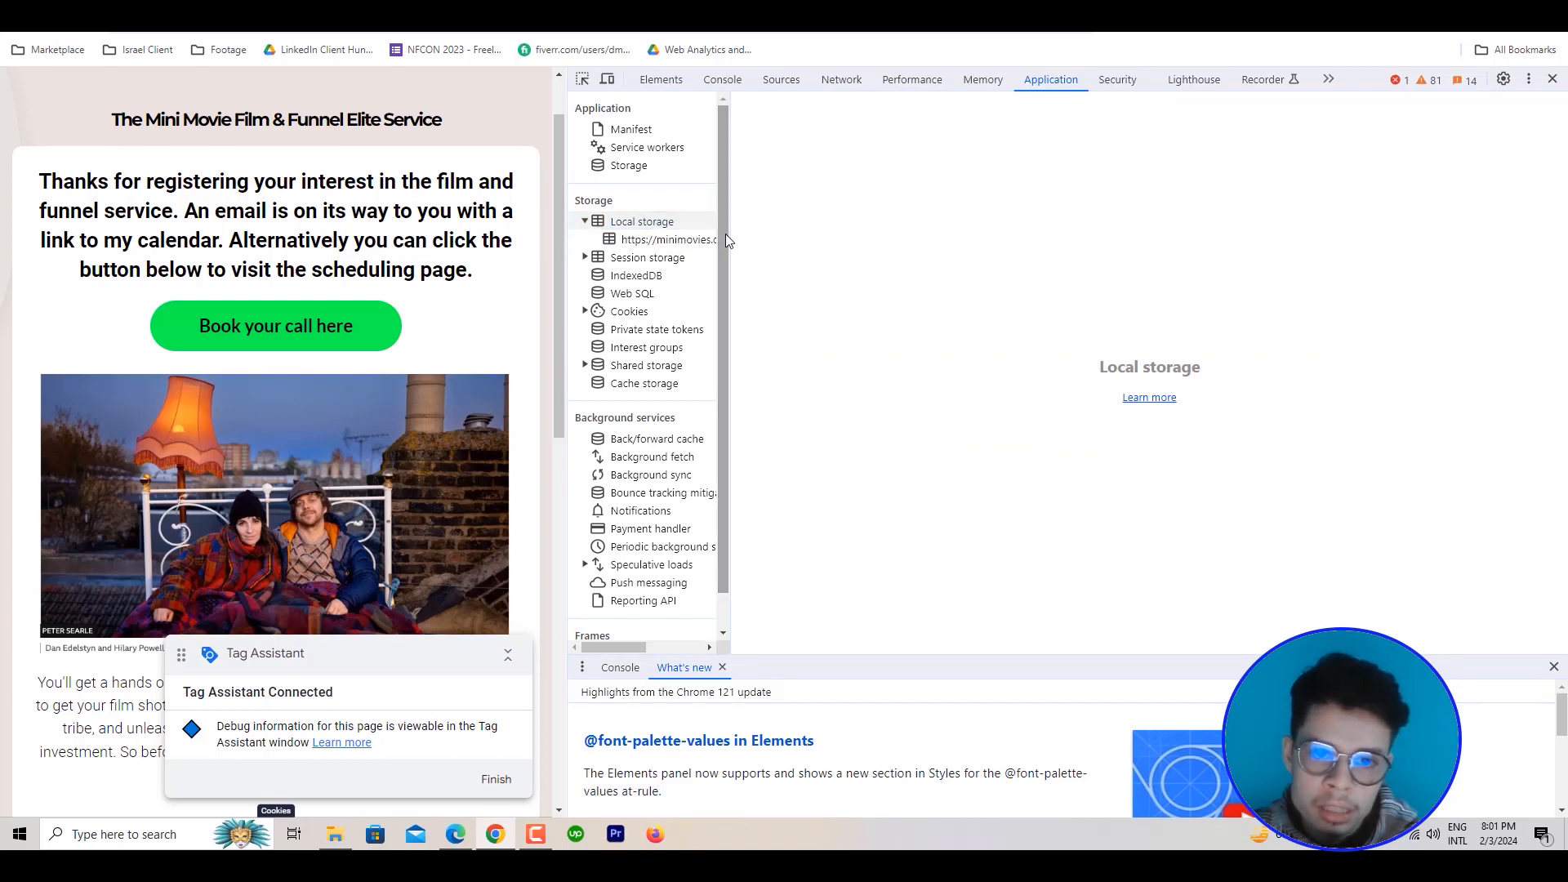
left_click_drag(730, 235, 924, 244)
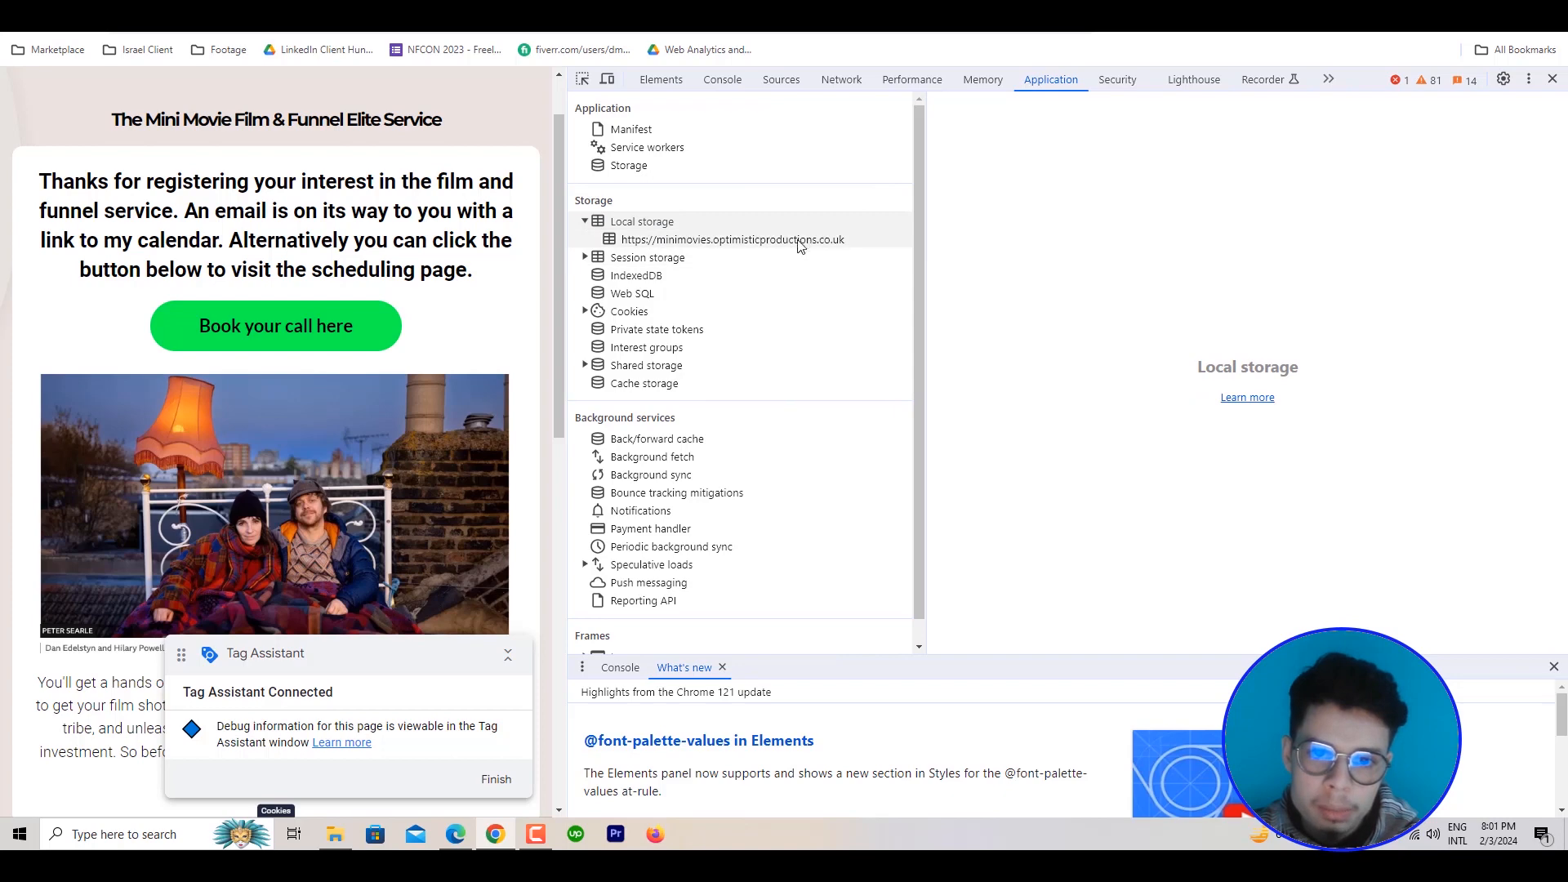
left_click_drag(919, 255, 861, 251)
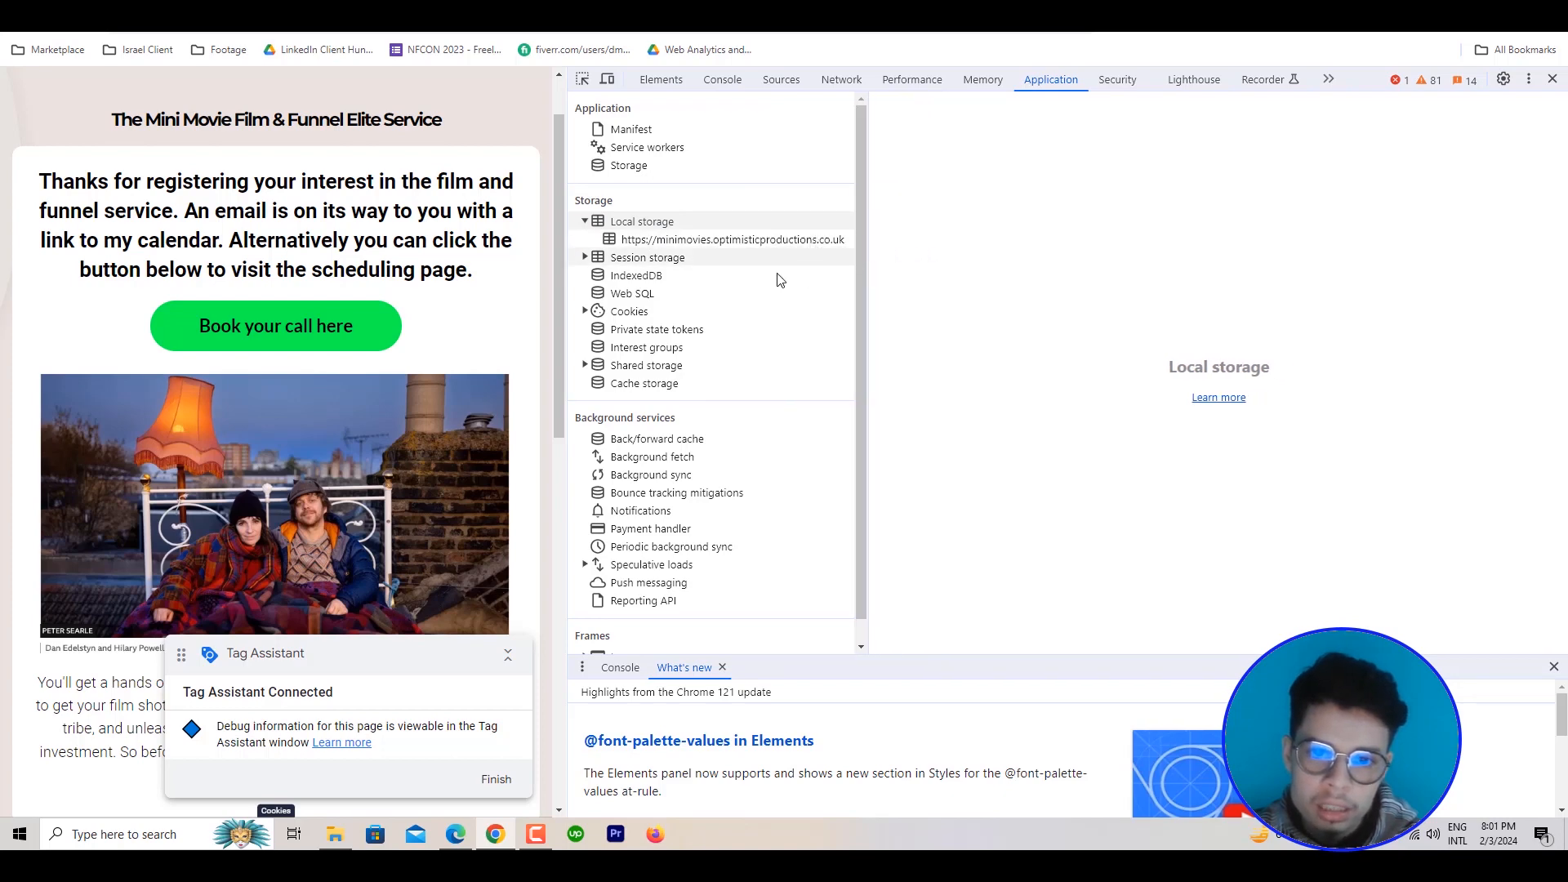
left_click(740, 239)
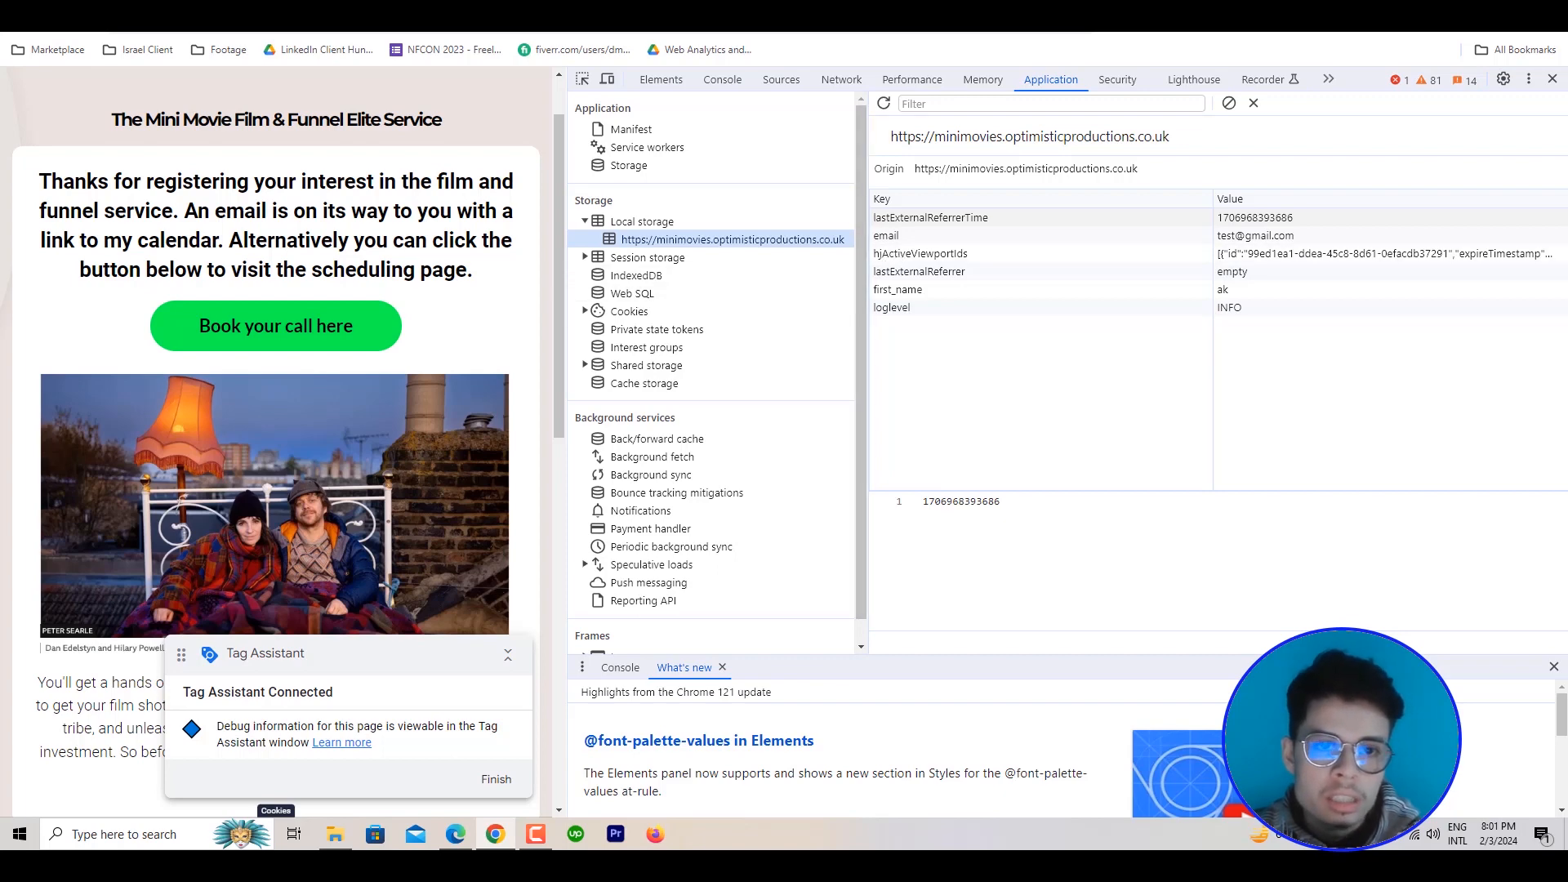
Return to Tag Manager, close the User Information To Localhost tag, and show the container's user-defined variables
left_click(278, 0)
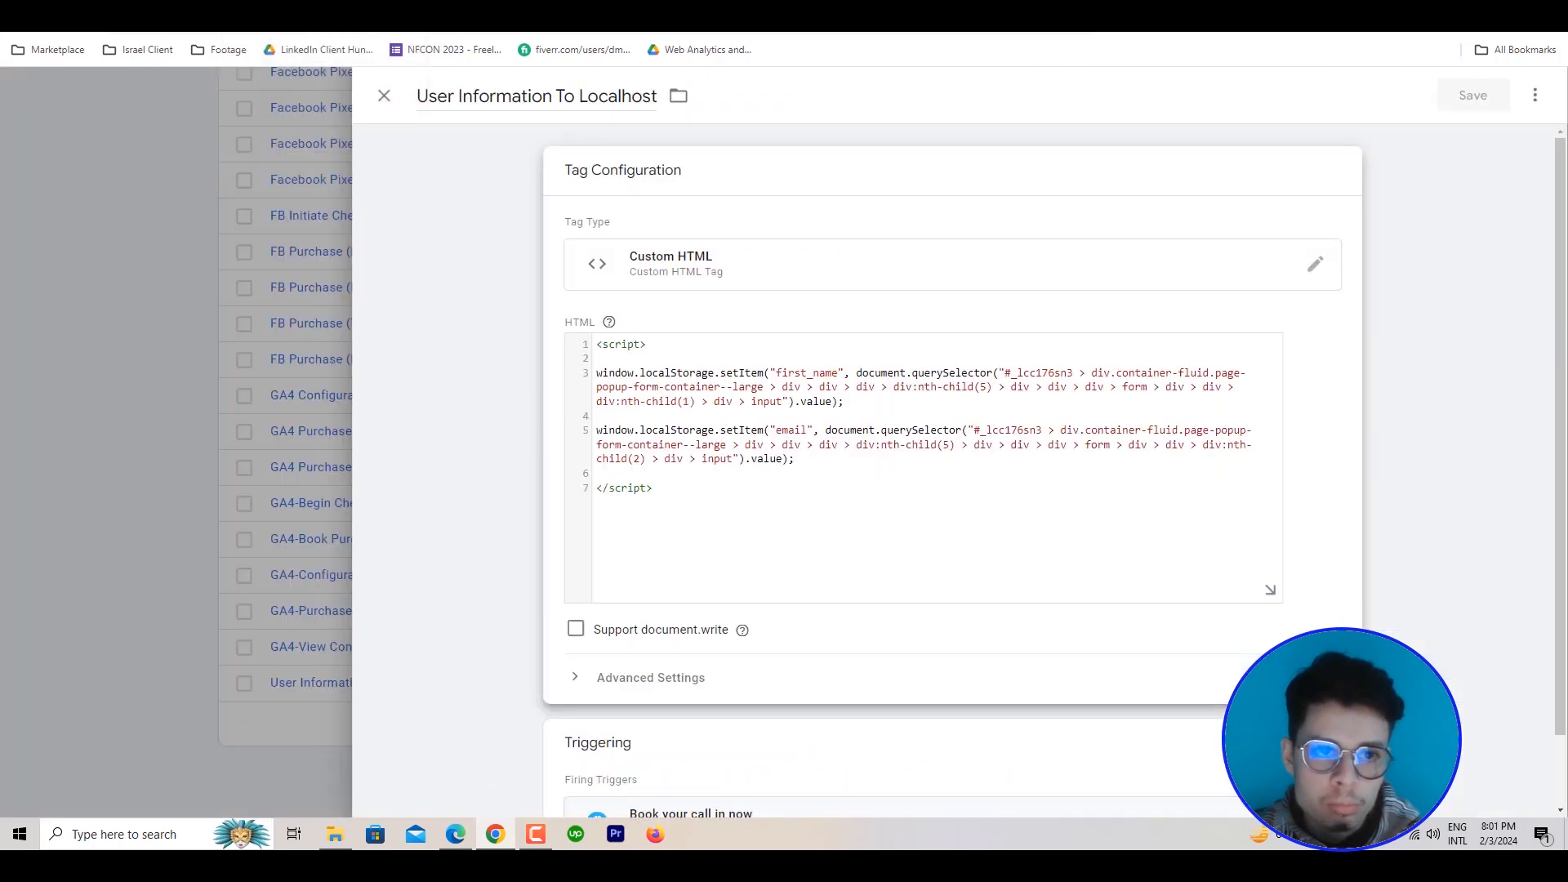
left_click(386, 95)
scroll(243, 353, "up", 5)
scroll(243, 353, "up", 12)
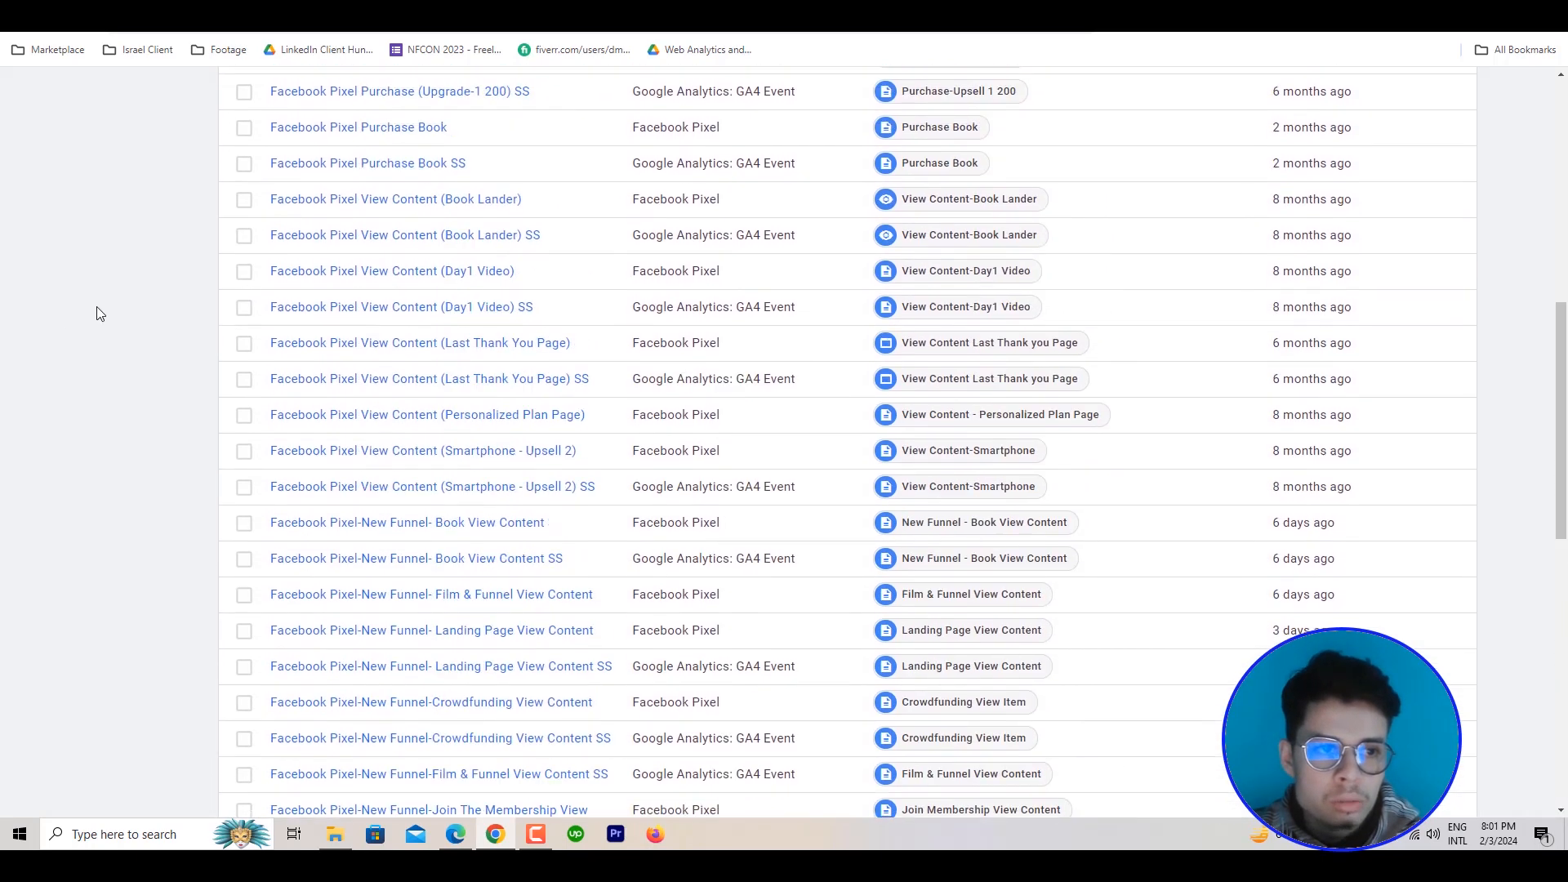
left_click(108, 406)
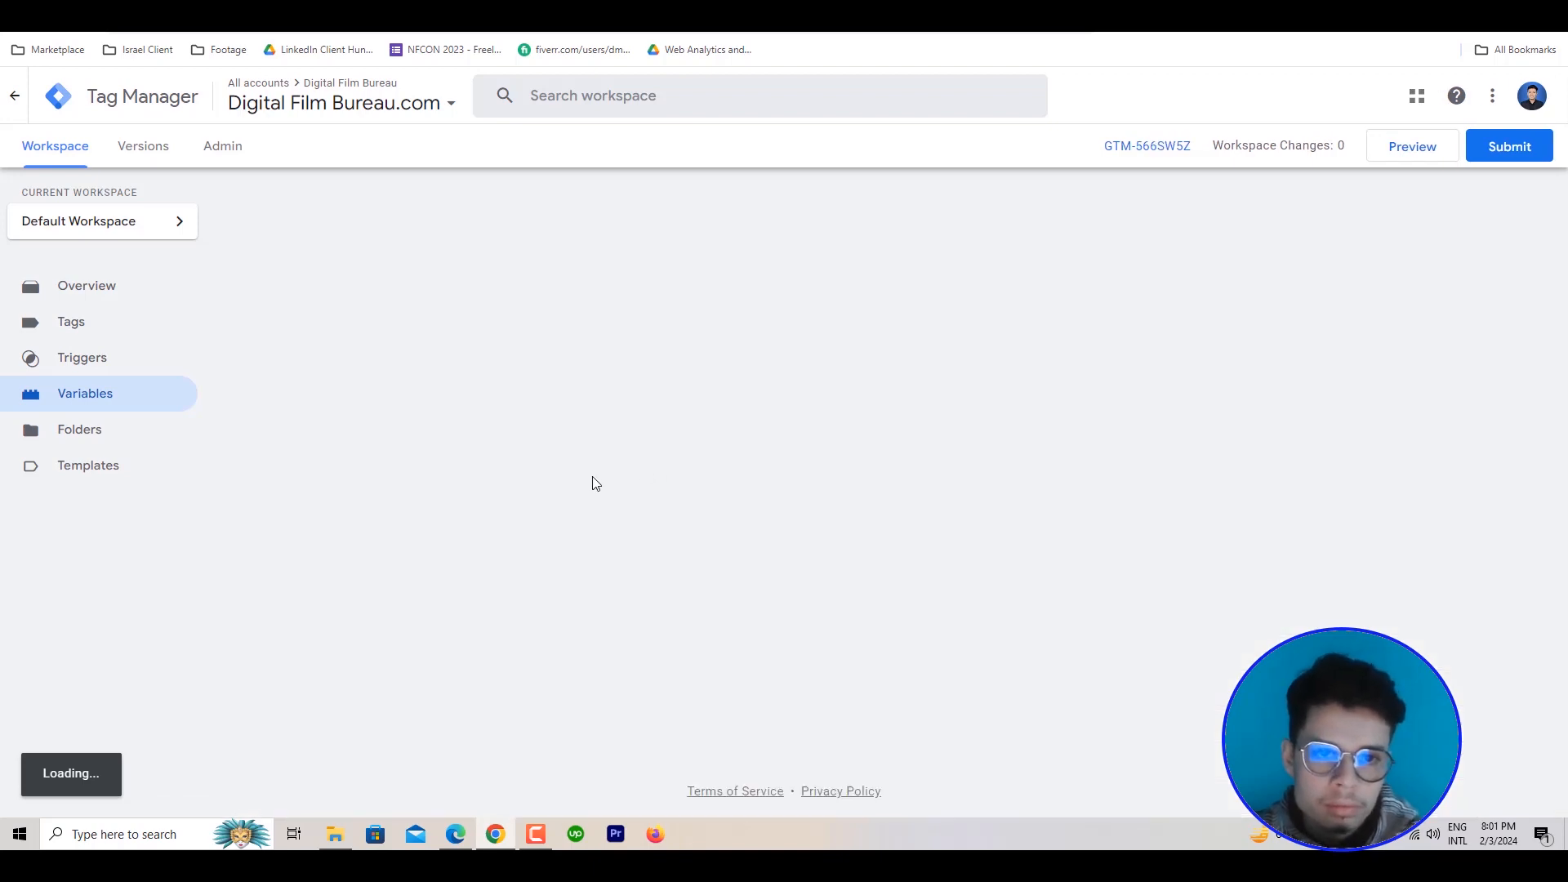
scroll(595, 485, "down", 4)
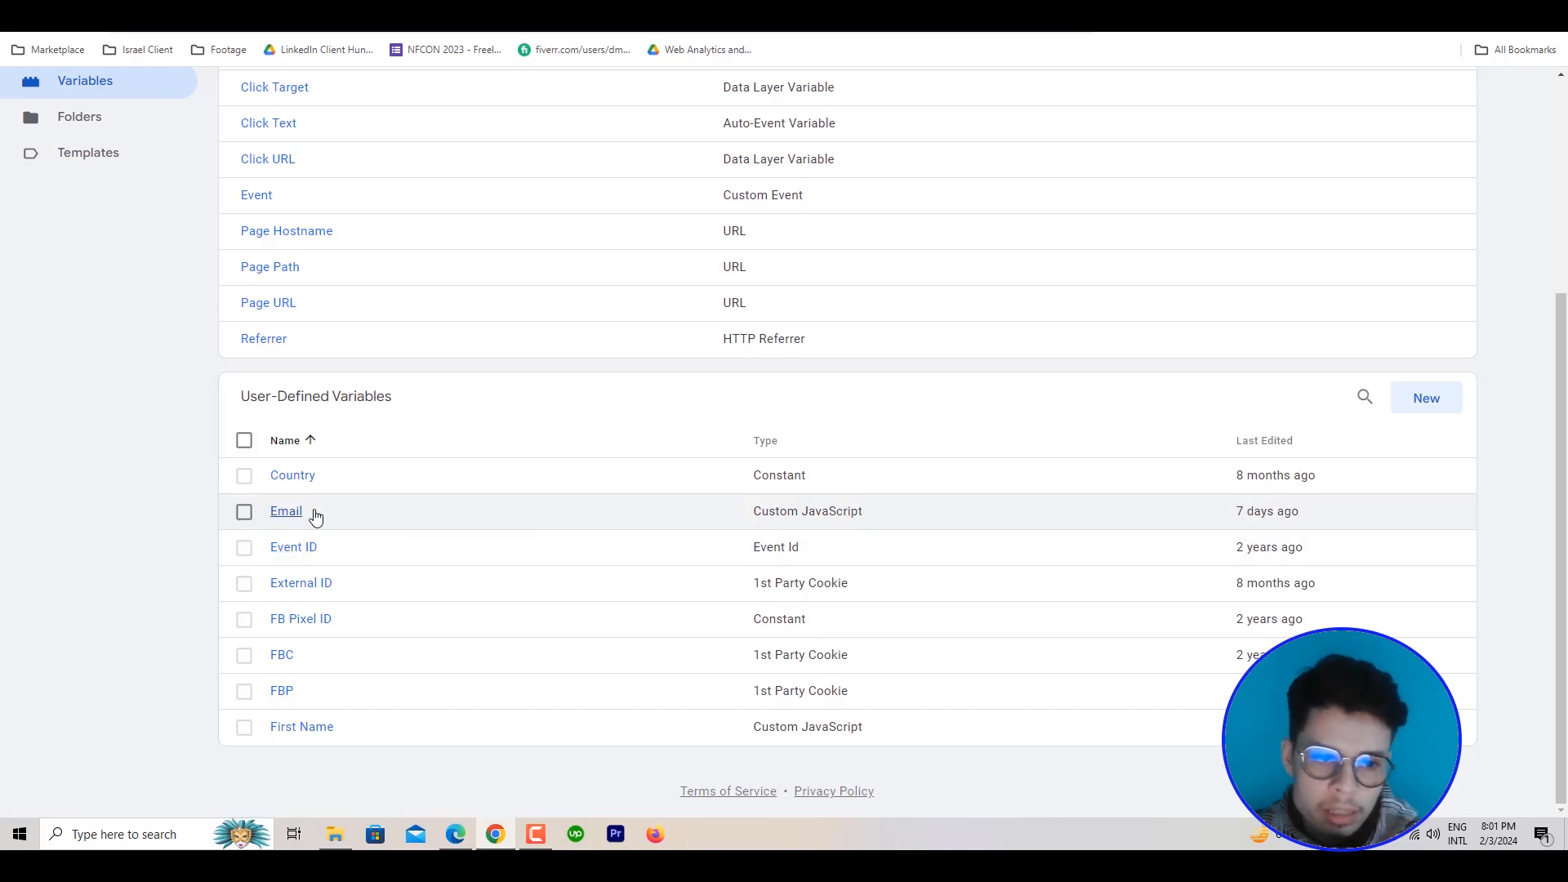
Examine the custom JavaScript code of the Email variable, followed by that of the First Name variable
left_click(285, 514)
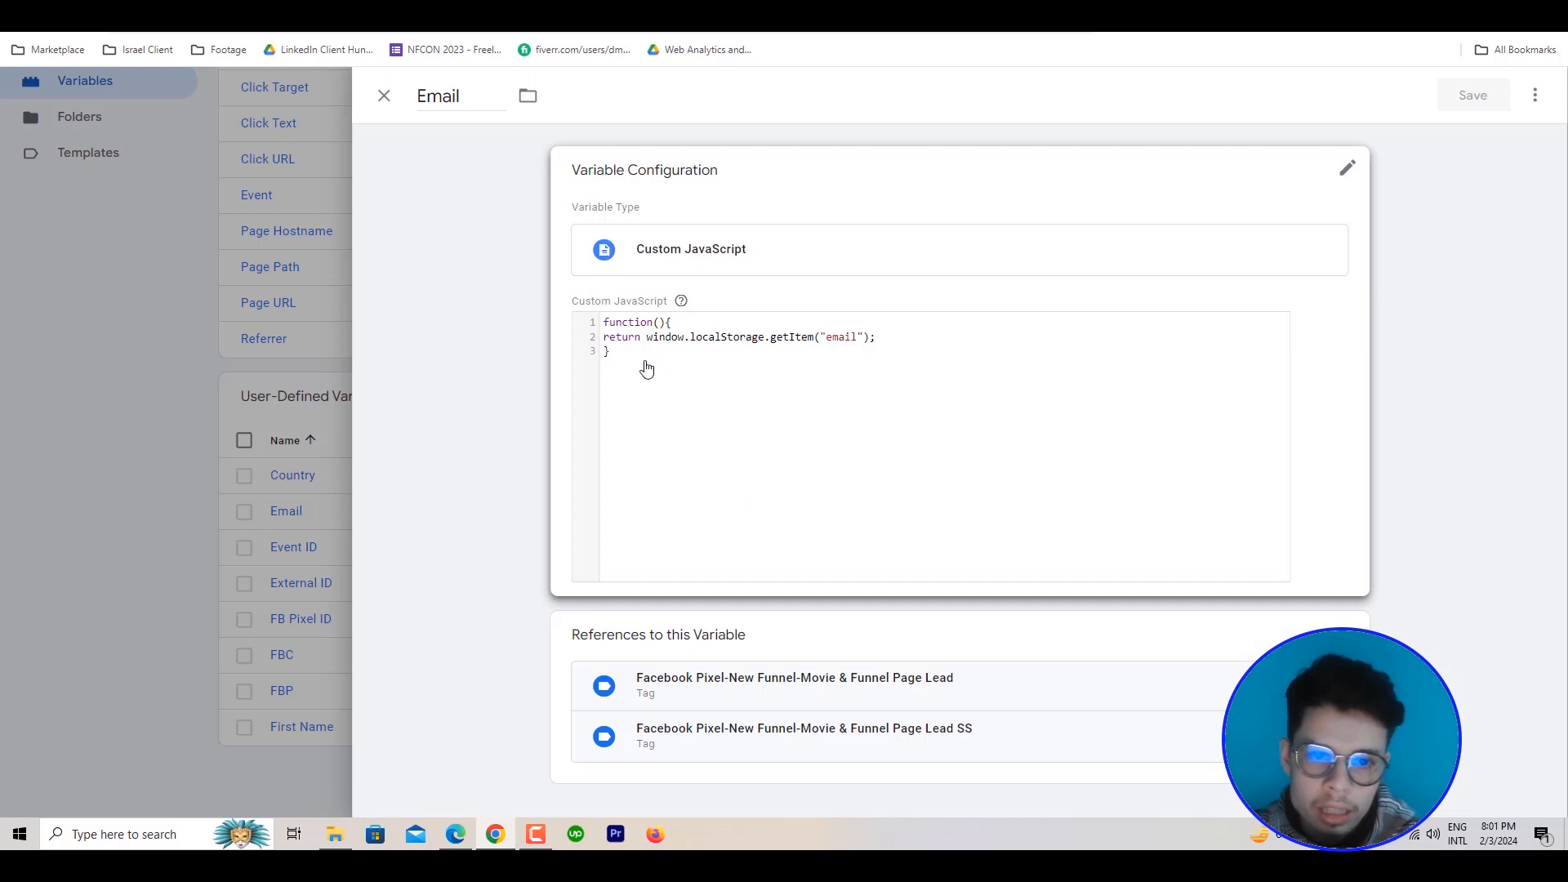
left_click(621, 355)
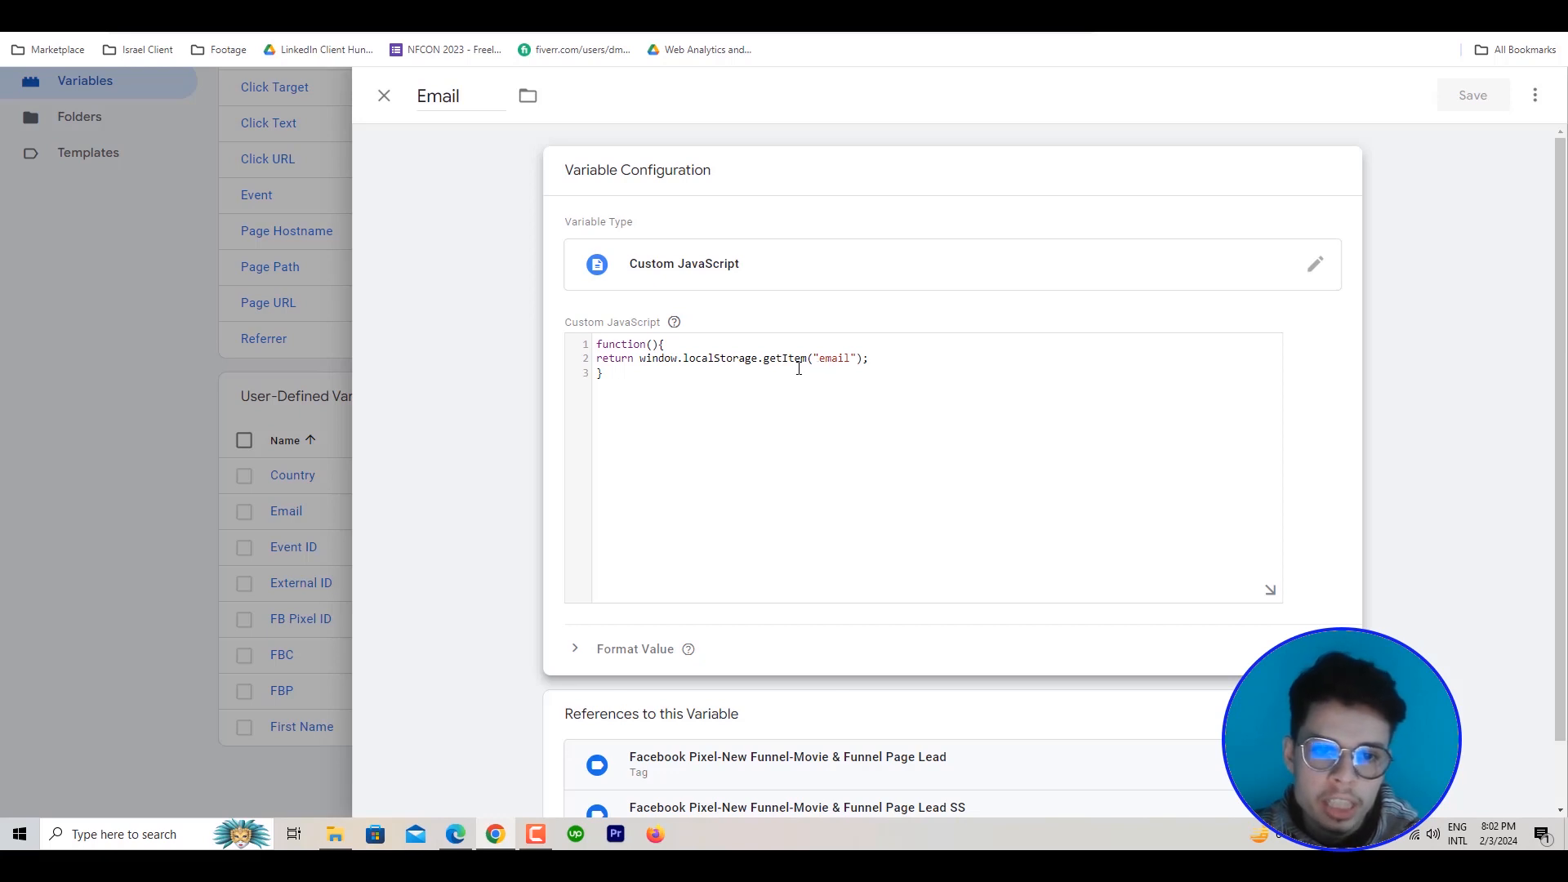
left_click(153, 467)
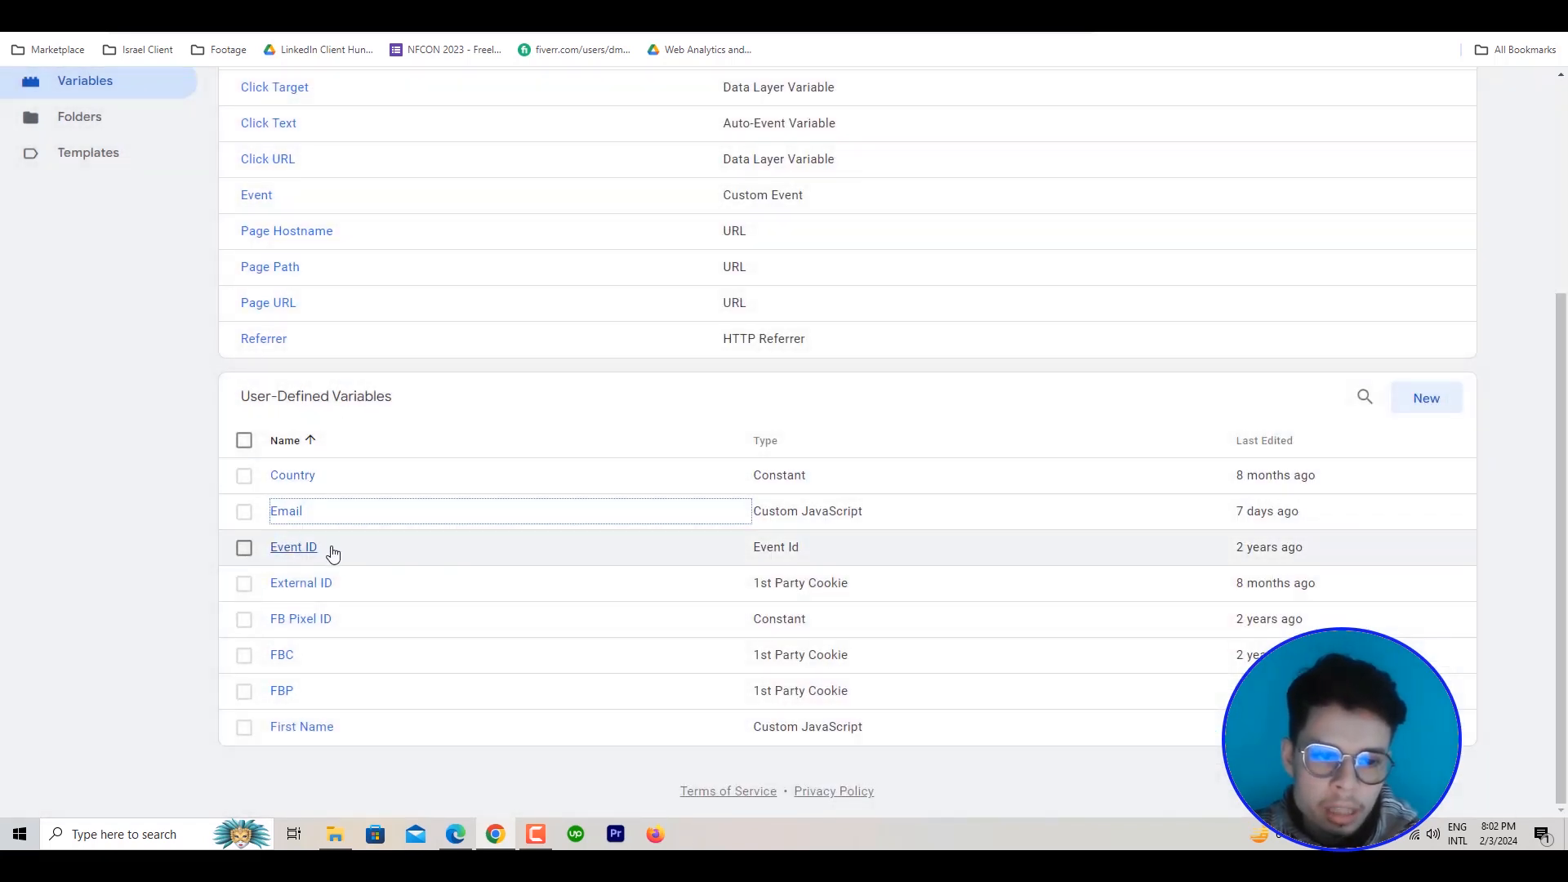
left_click(319, 731)
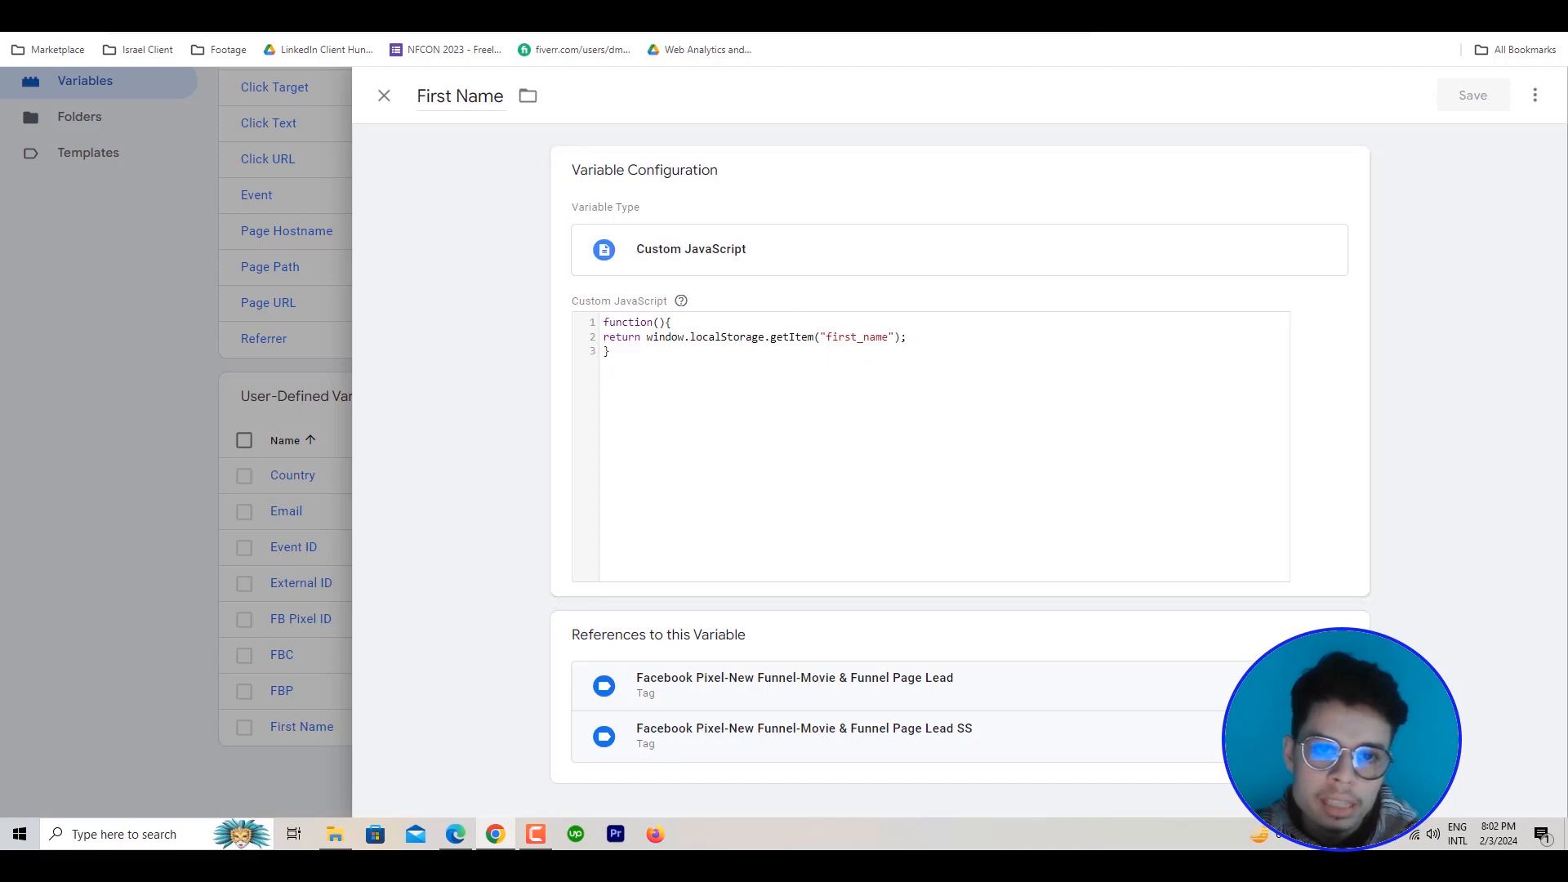
On the website's thank-you page, highlight the first_name and email keys in the local storage entries
left_click(690, 4)
left_click_drag(928, 290, 877, 296)
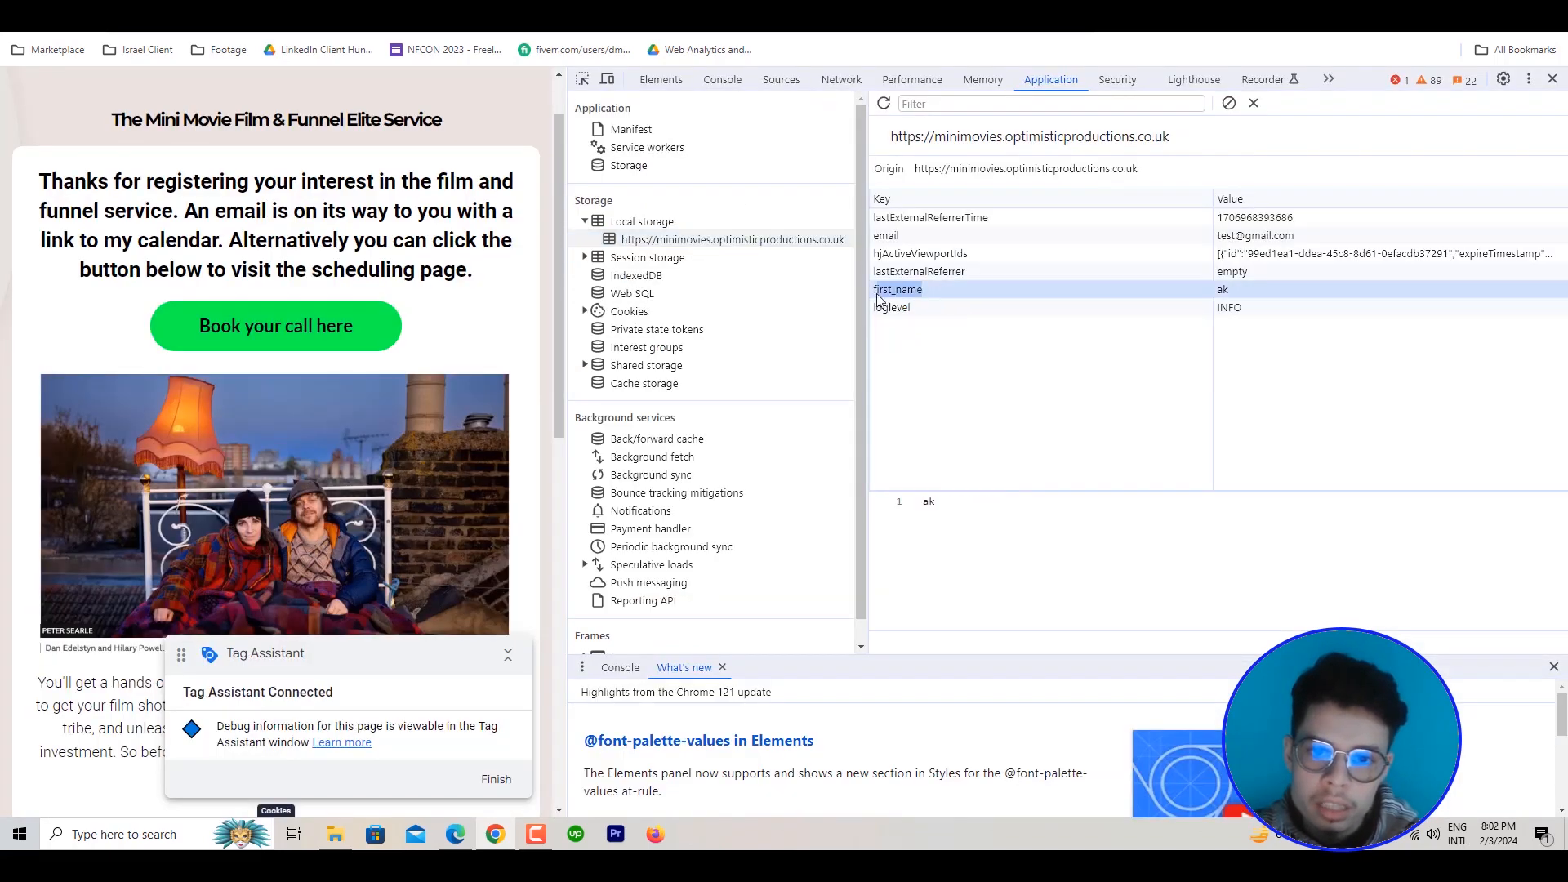
left_click_drag(908, 235, 874, 239)
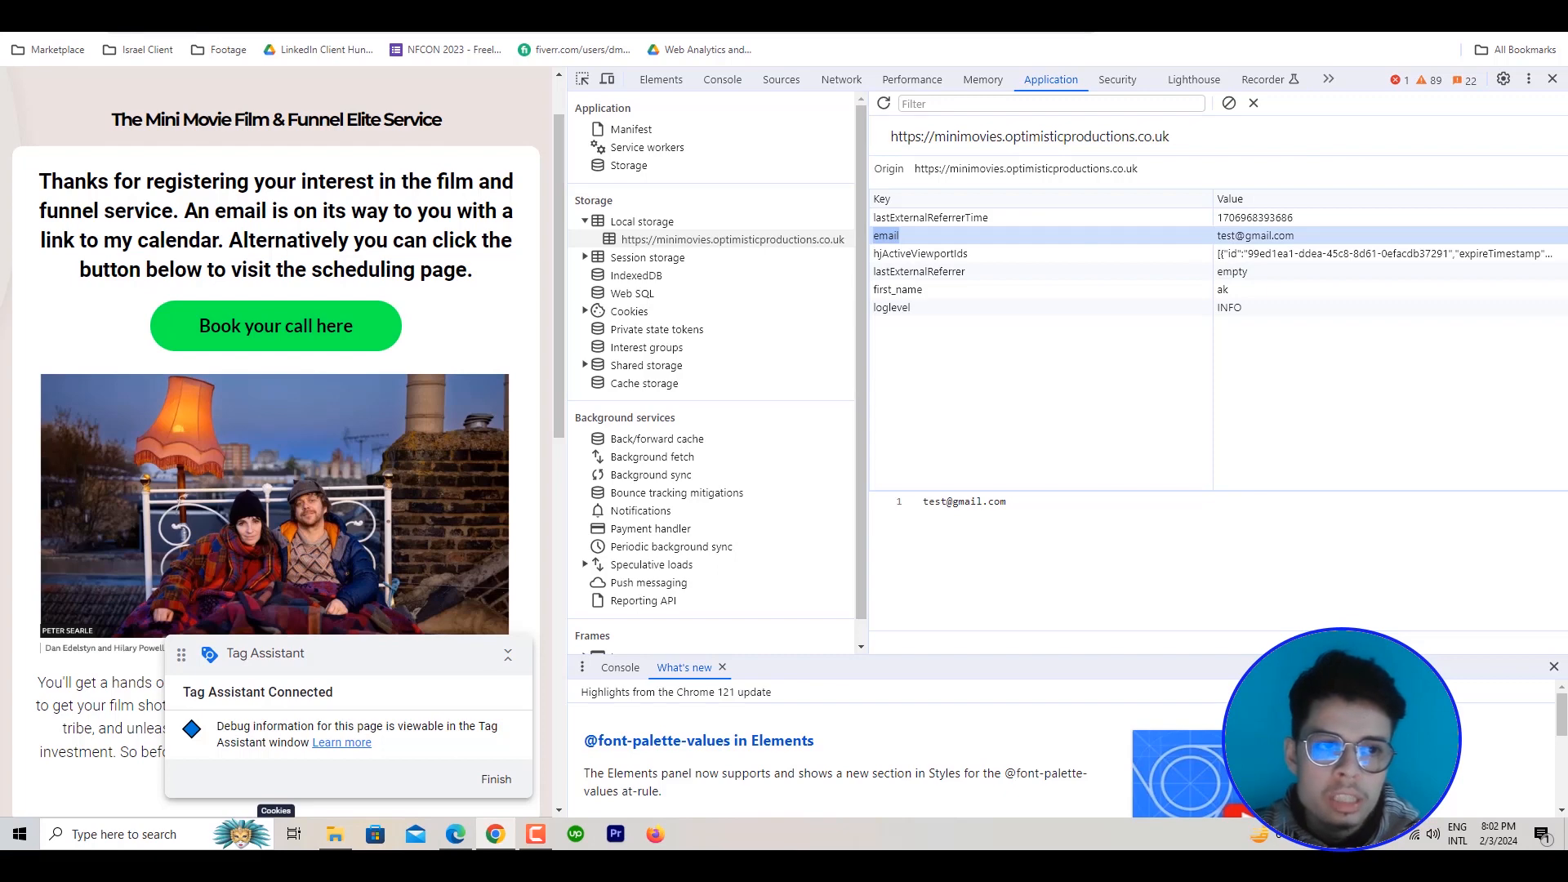
Back in Tag Manager, close the First Name variable and review the User Information To Localhost tag's script and trigger
left_click(400, 9)
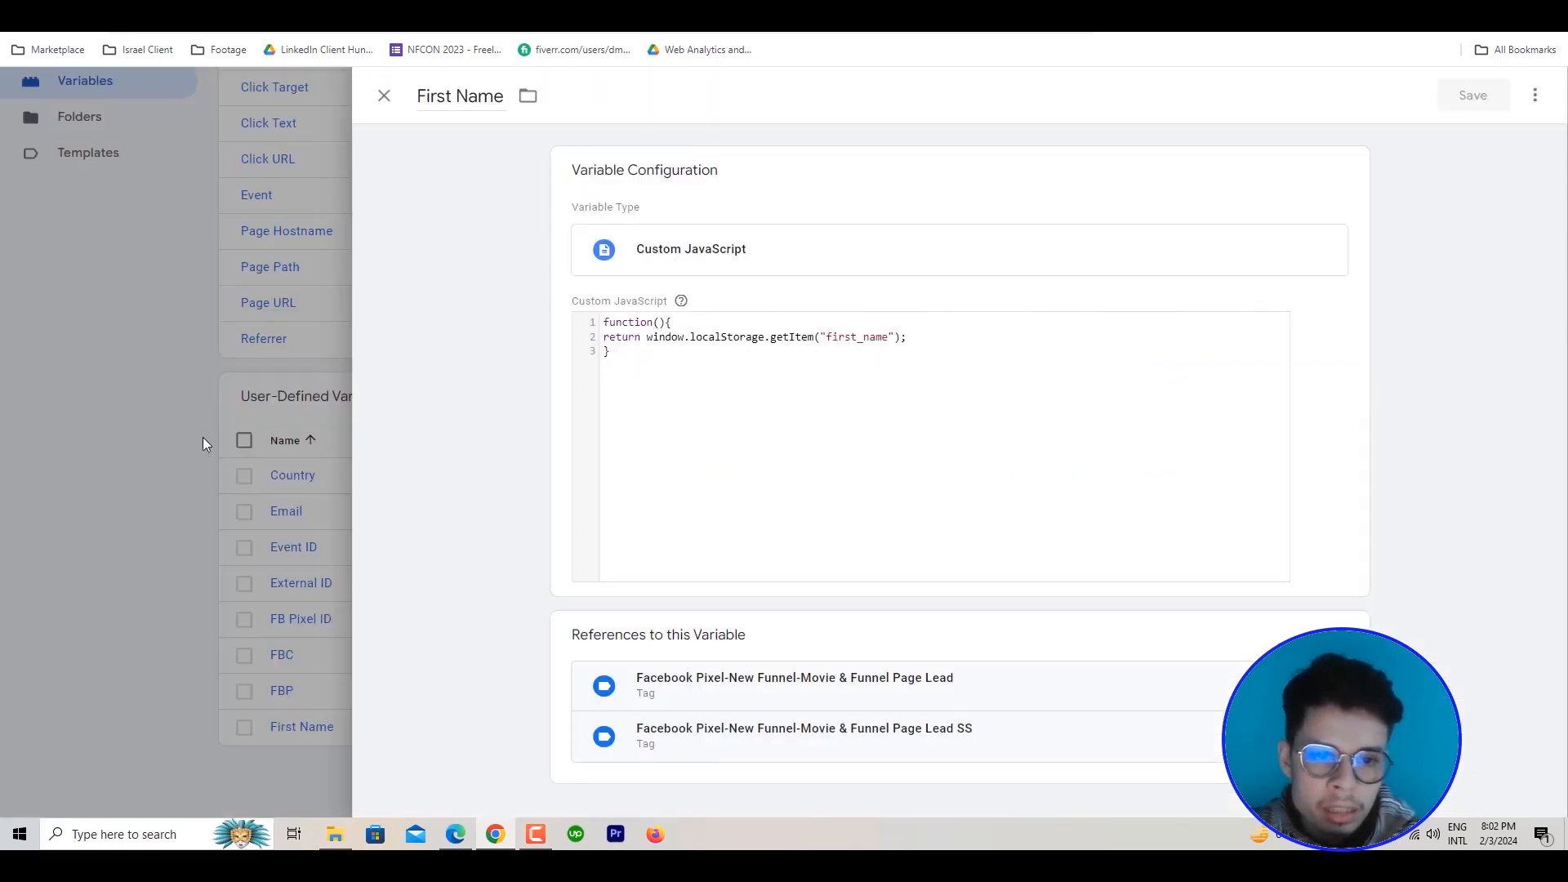
left_click(202, 444)
scroll(155, 354, "up", 3)
left_click(94, 282)
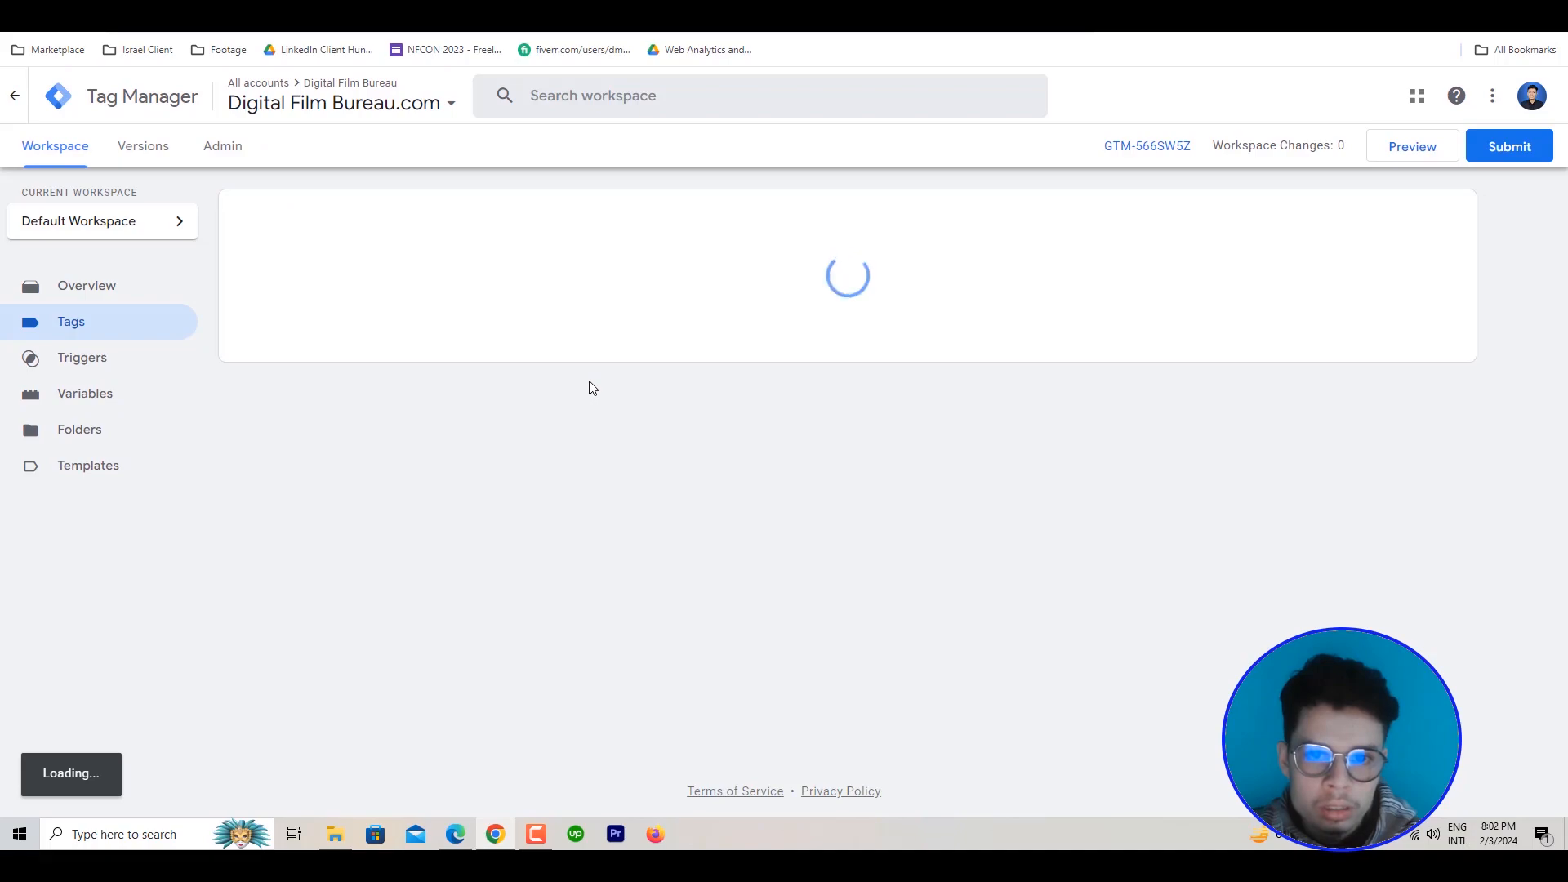
scroll(571, 408, "down", 10)
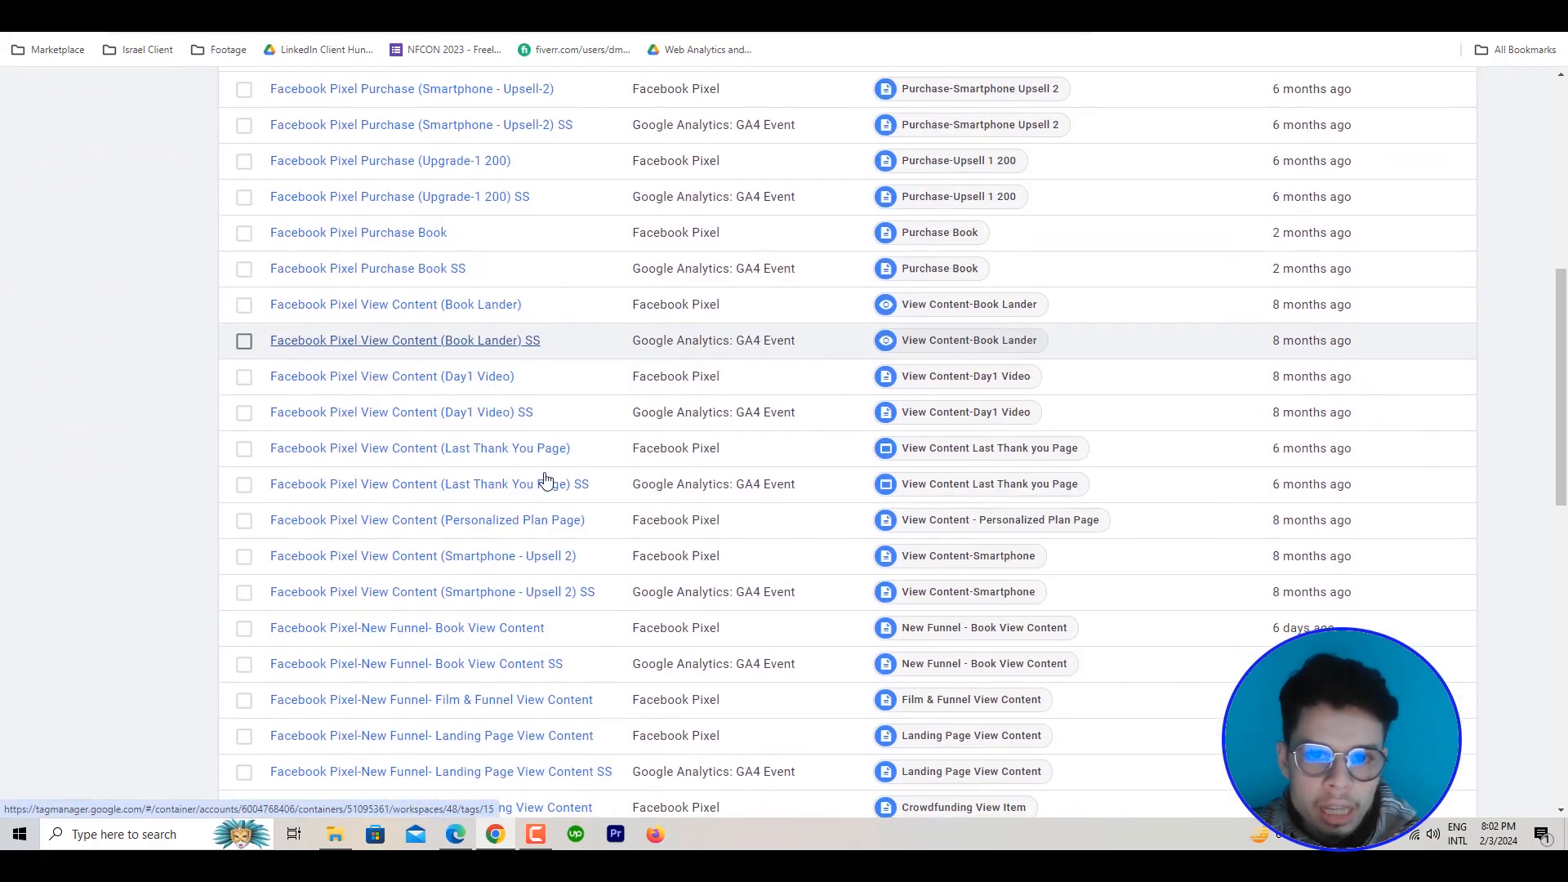
scroll(472, 702, "down", 8)
left_click(371, 681)
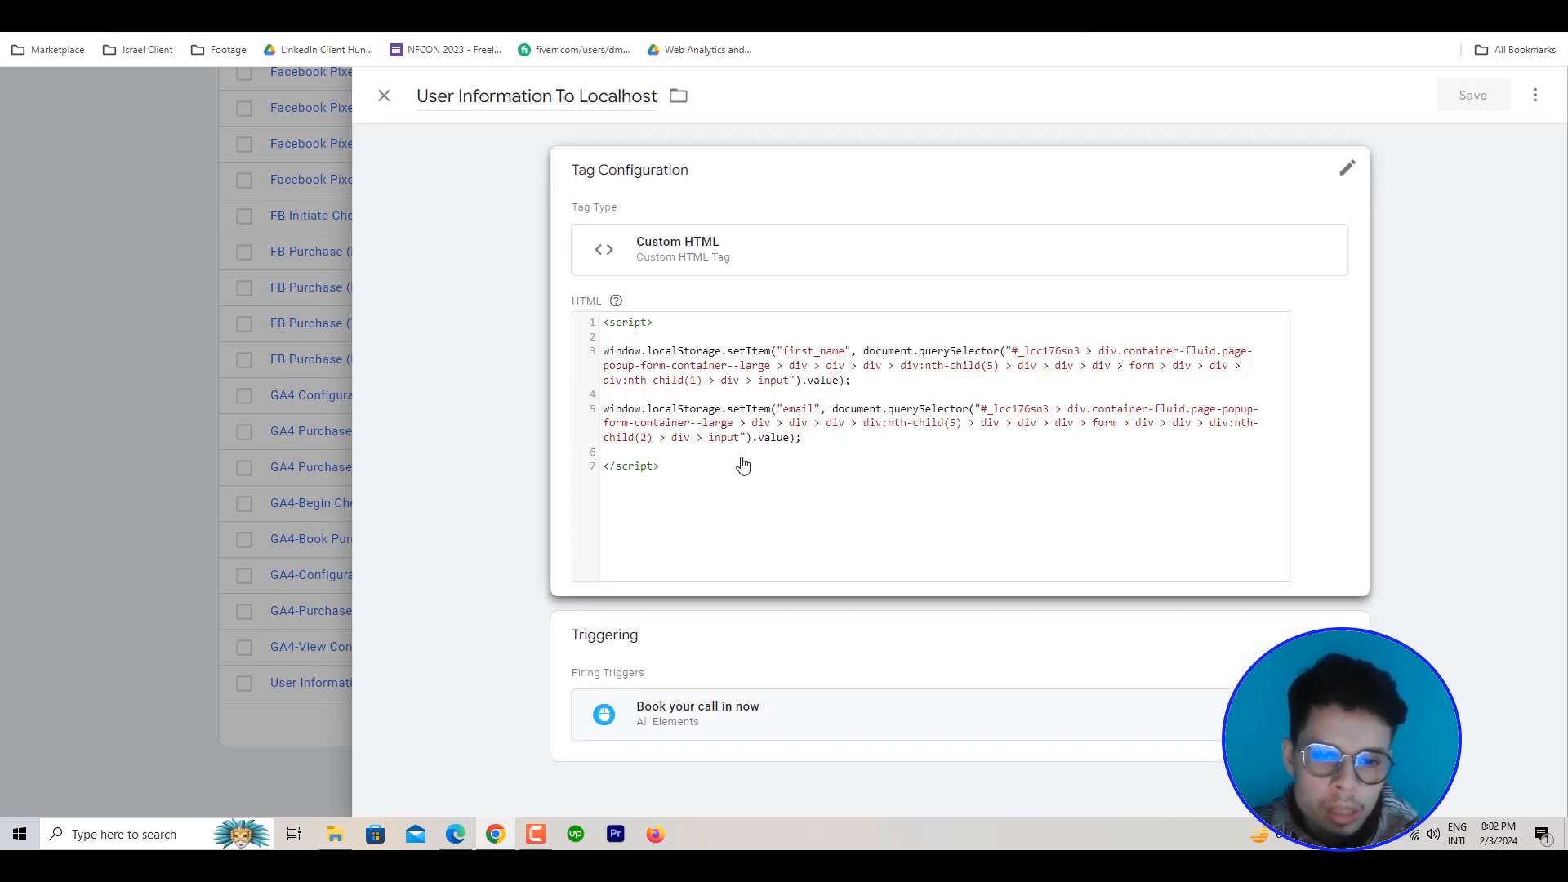
left_click(145, 456)
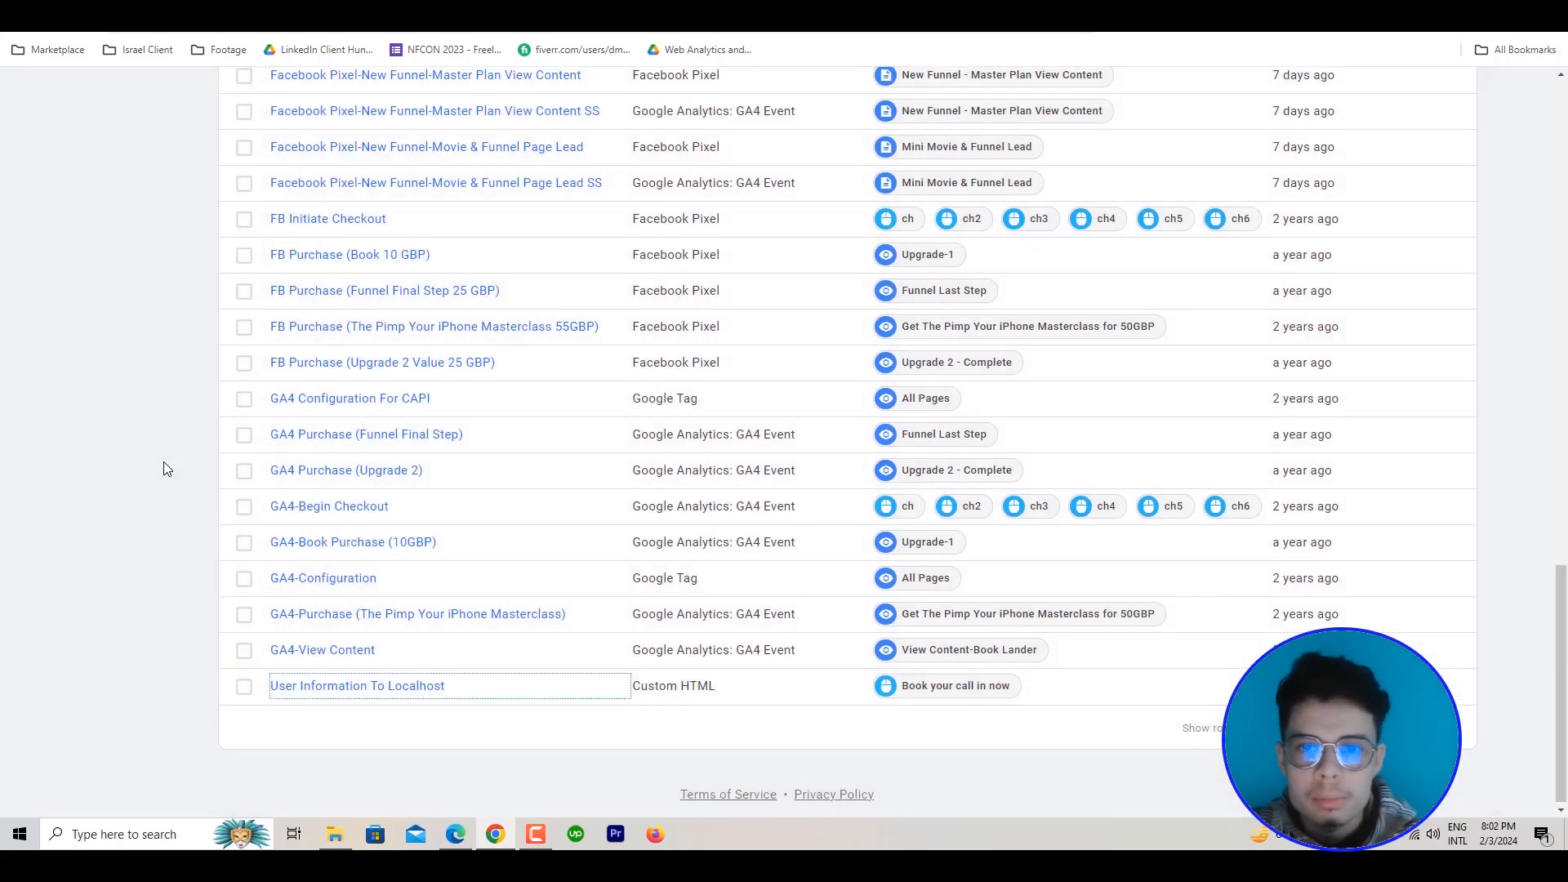
In Tag Assistant, inspect the Email and First Name variable values on DOM Ready event 17 of the thank-you page
scroll(179, 454, "up", 8)
scroll(431, 343, "up", 10)
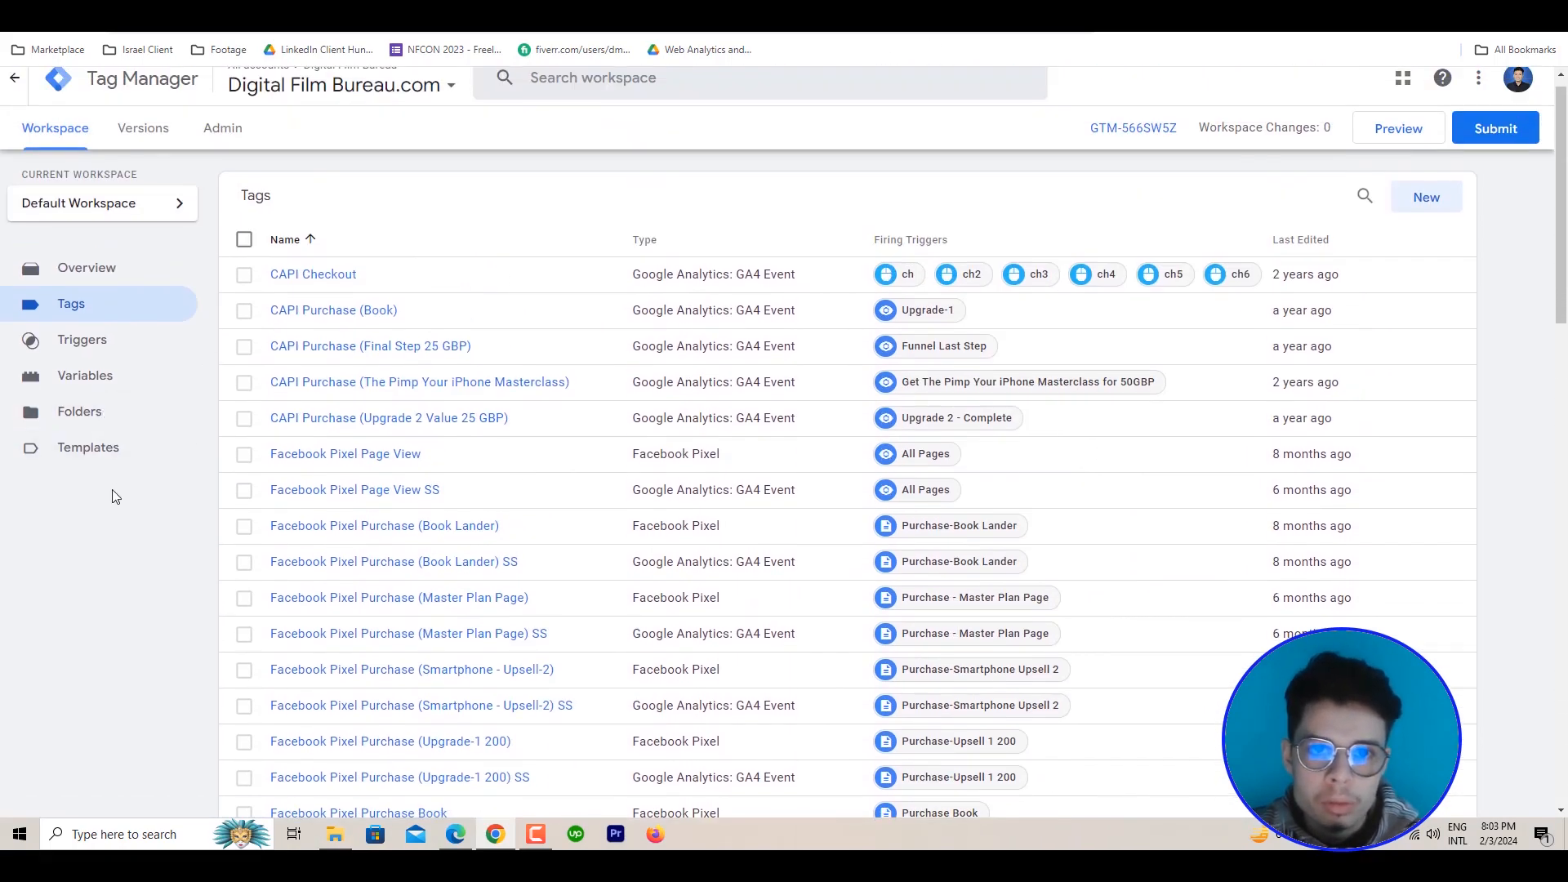
scroll(245, 465, "up", 1)
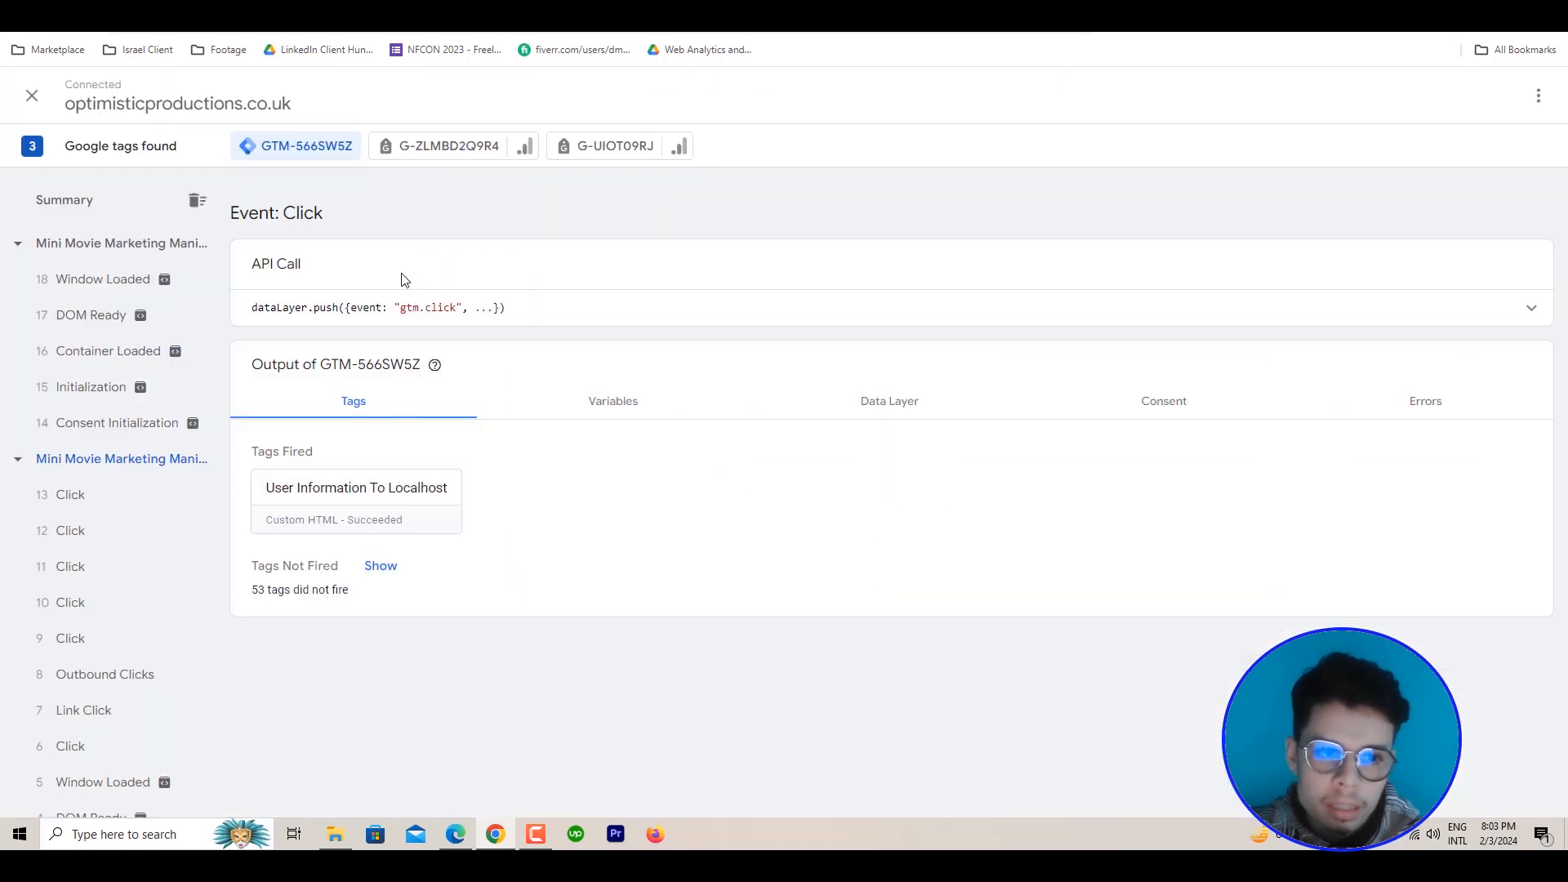
left_click(94, 315)
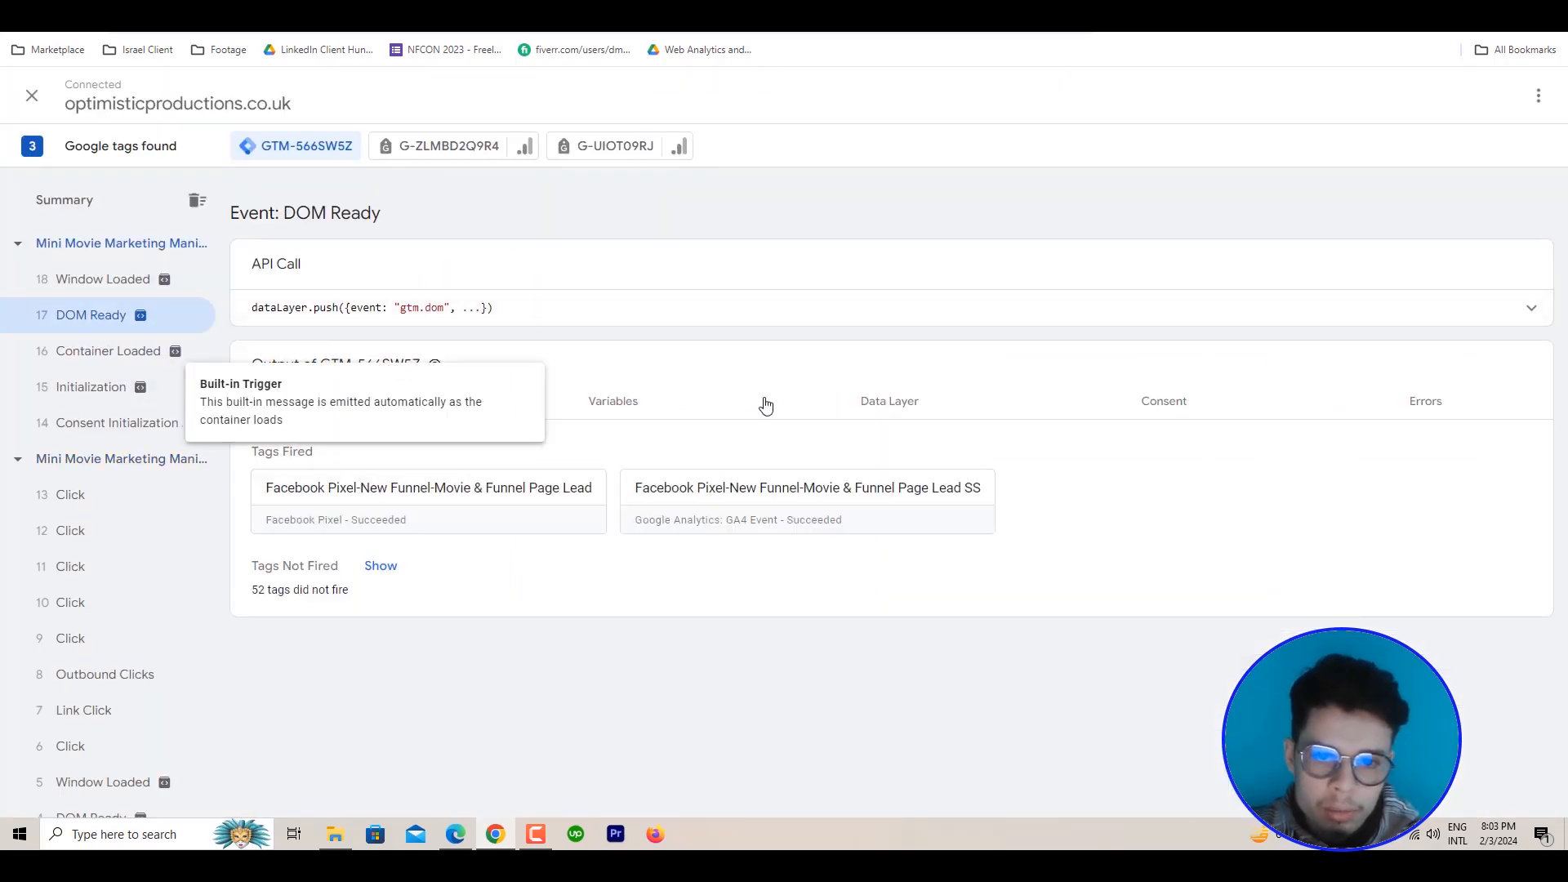
left_click(629, 408)
scroll(413, 535, "down", 1)
scroll(413, 535, "down", 2)
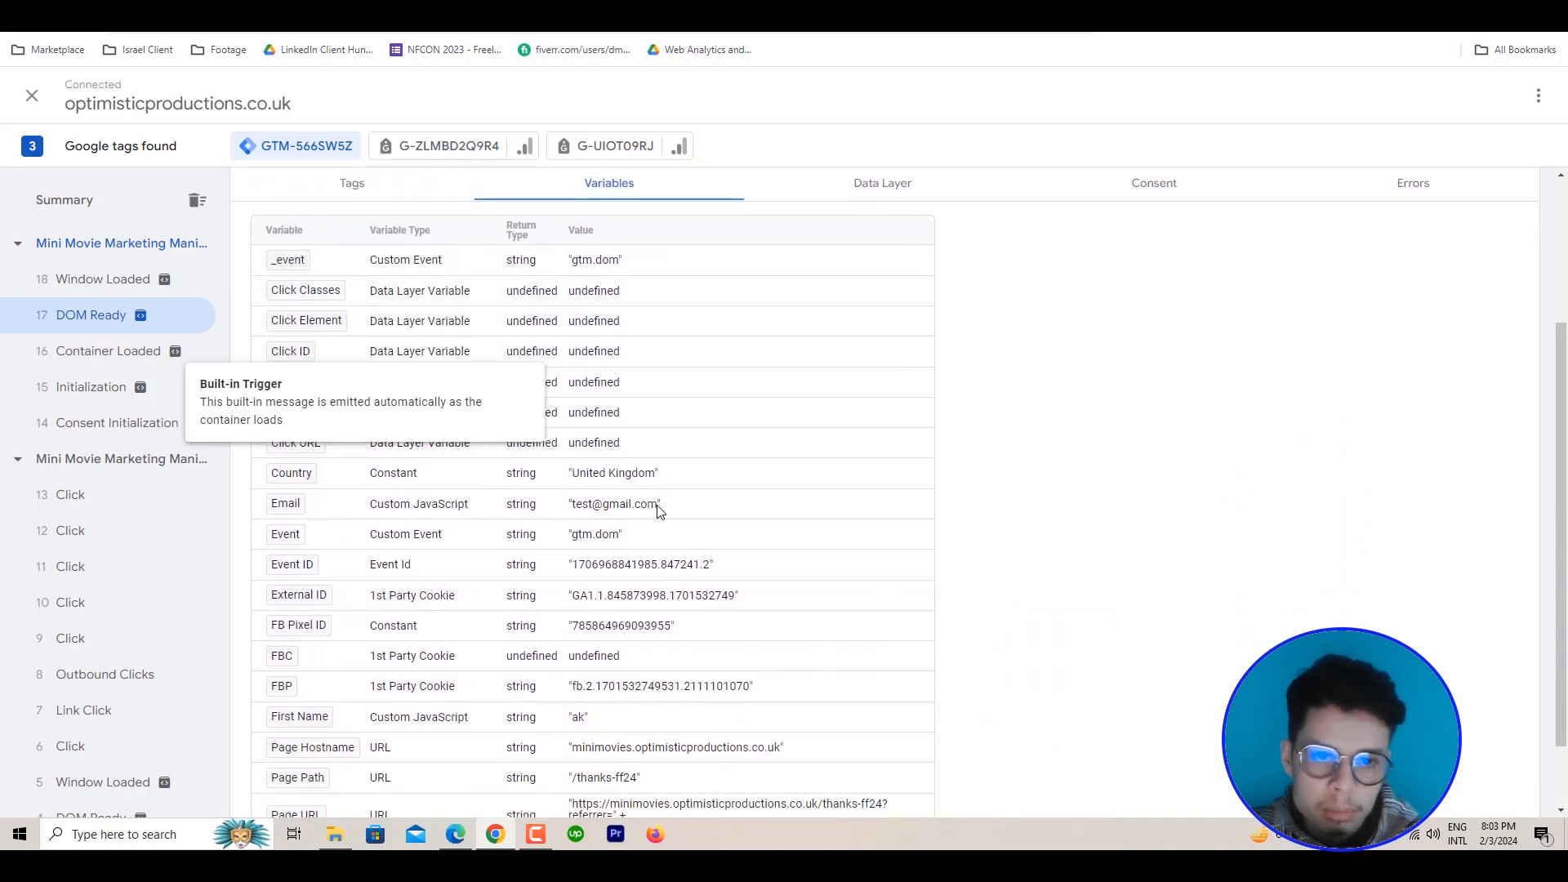
left_click_drag(654, 511, 574, 510)
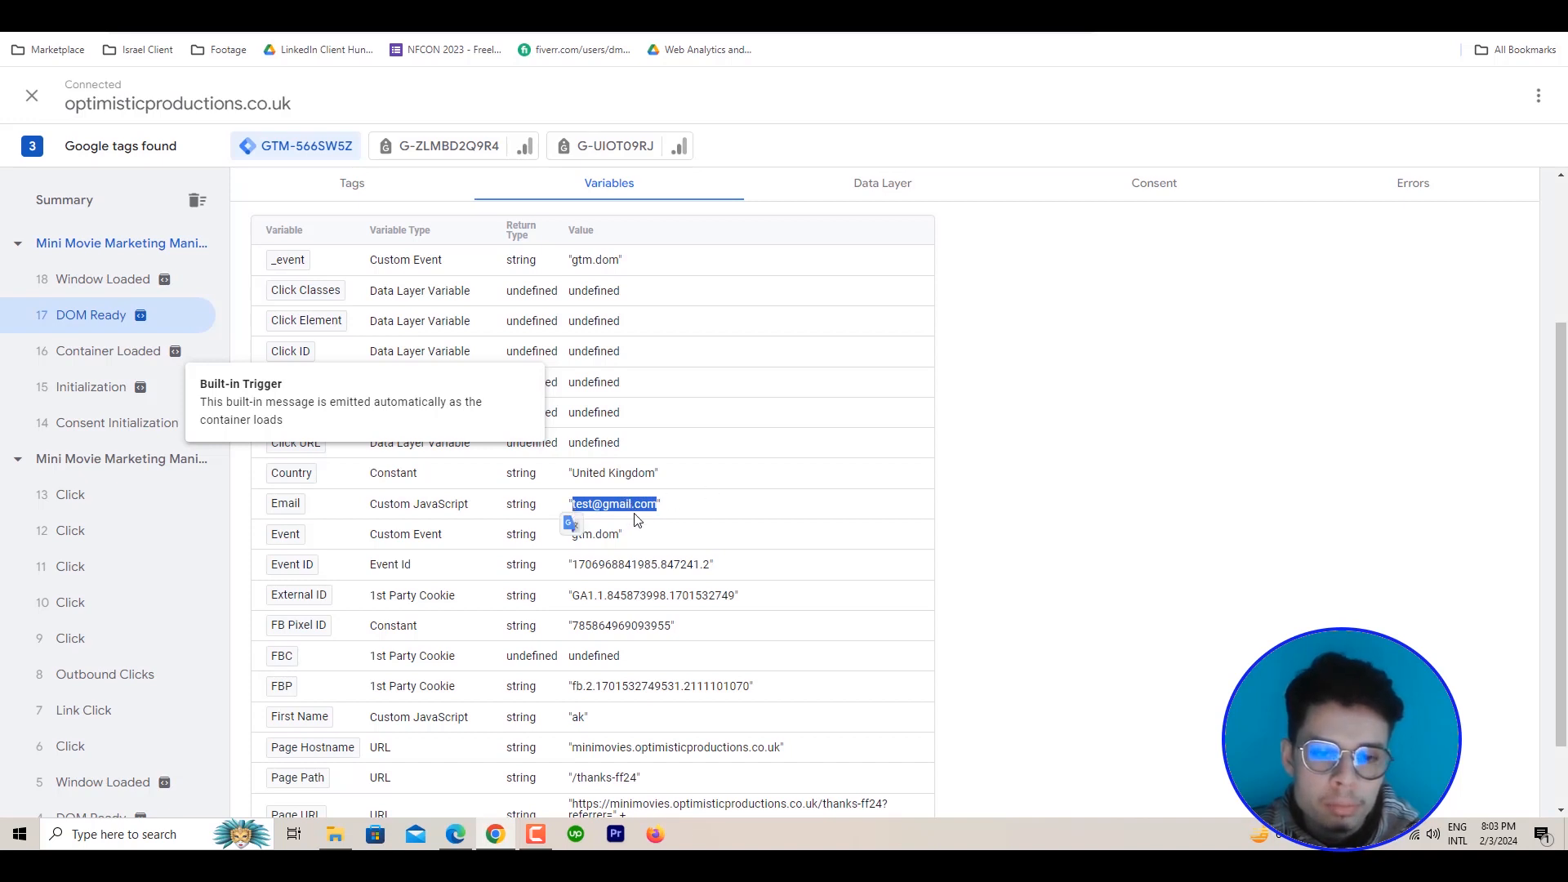
scroll(637, 511, "down", 2)
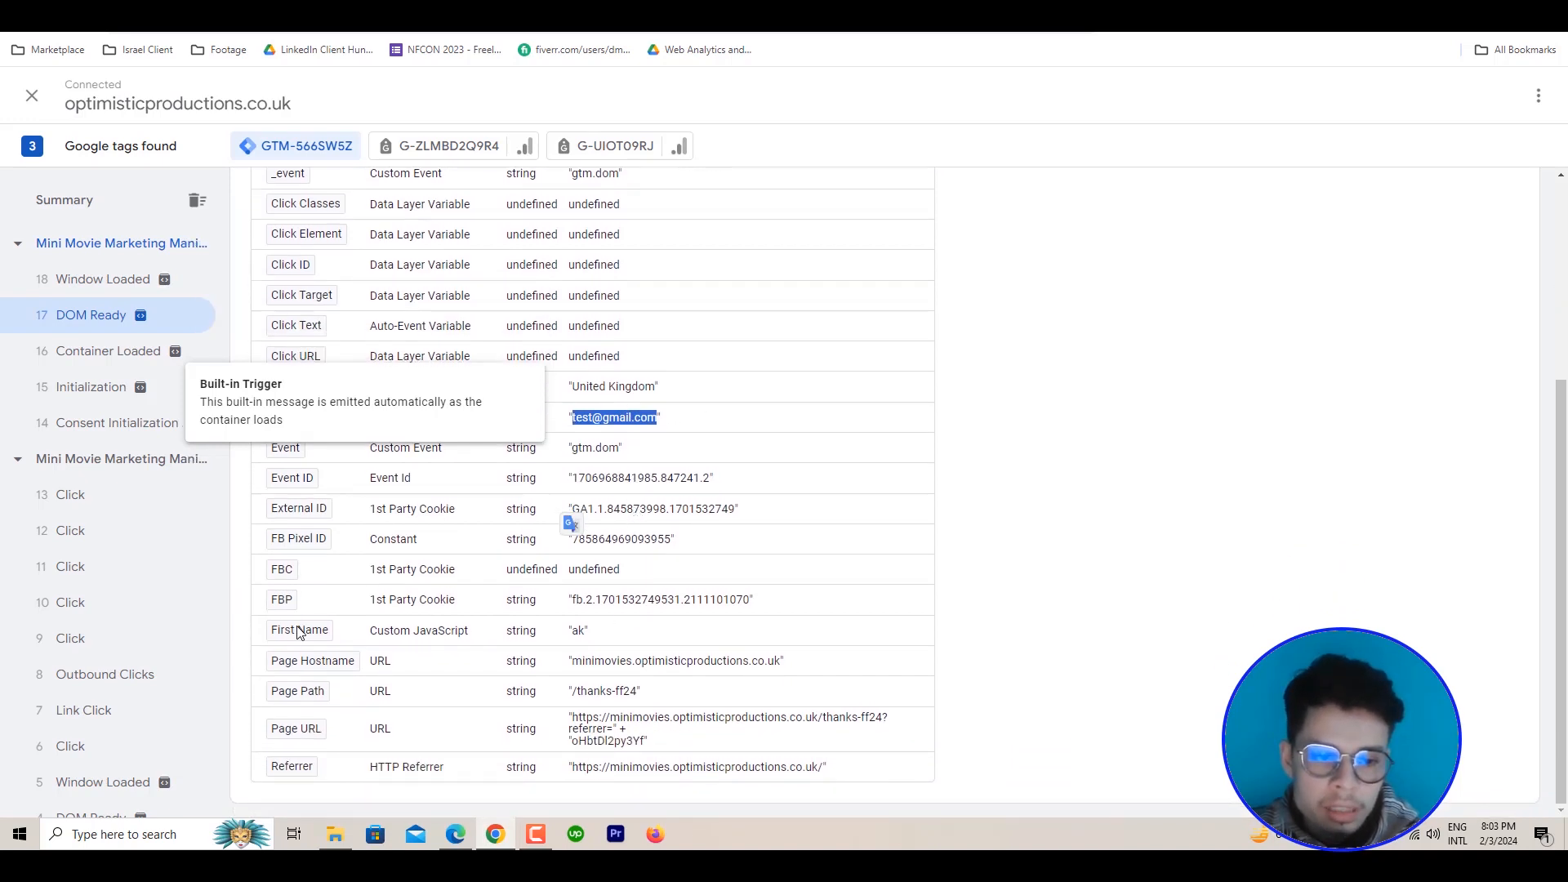
left_click_drag(584, 641, 576, 638)
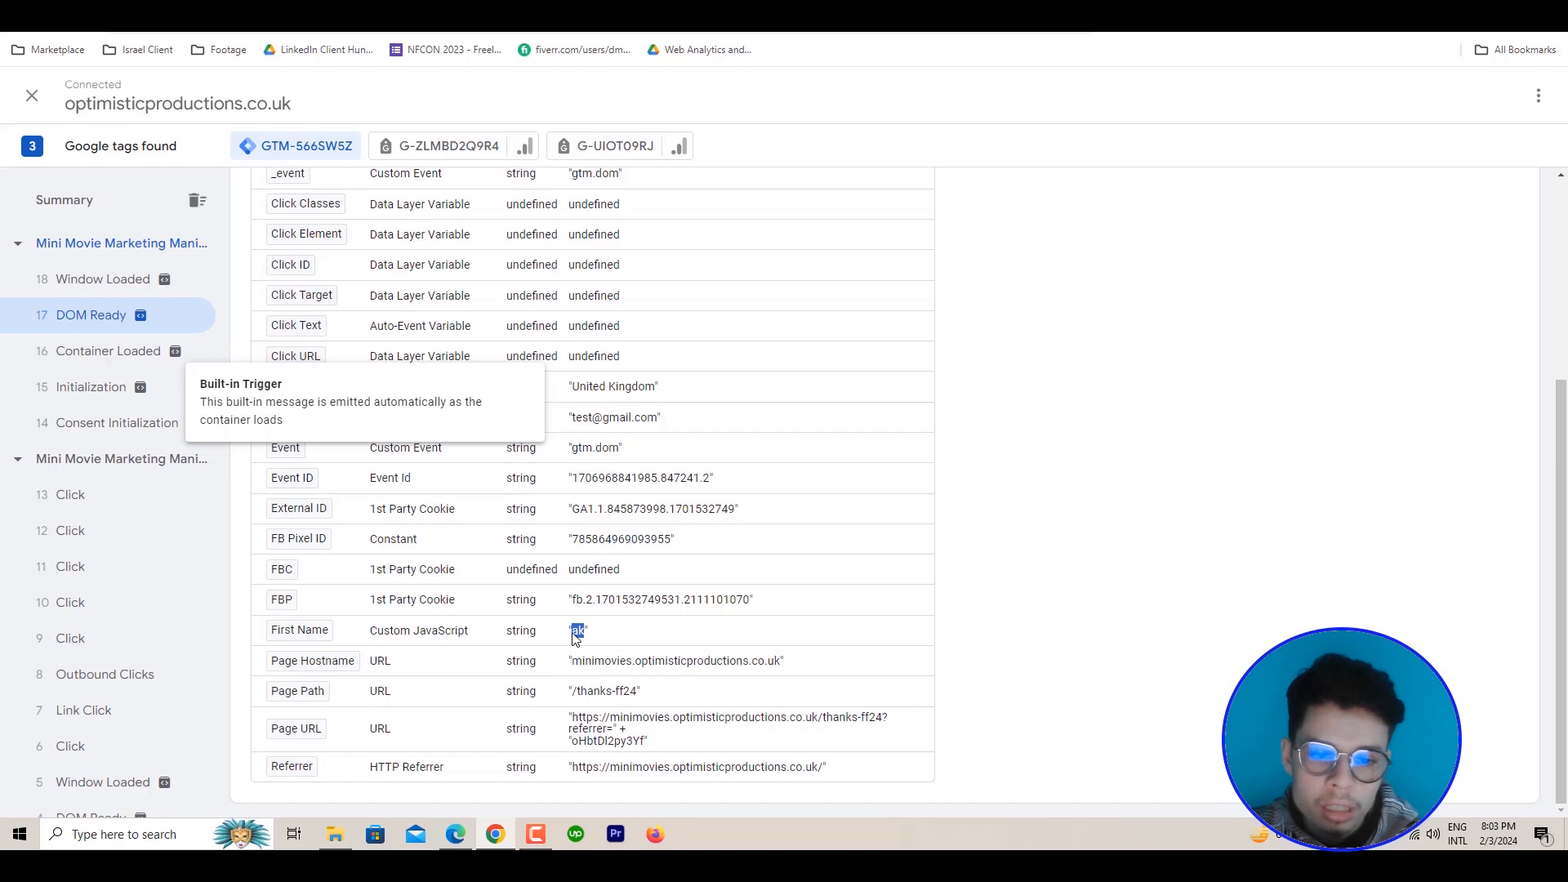
scroll(711, 395, "up", 4)
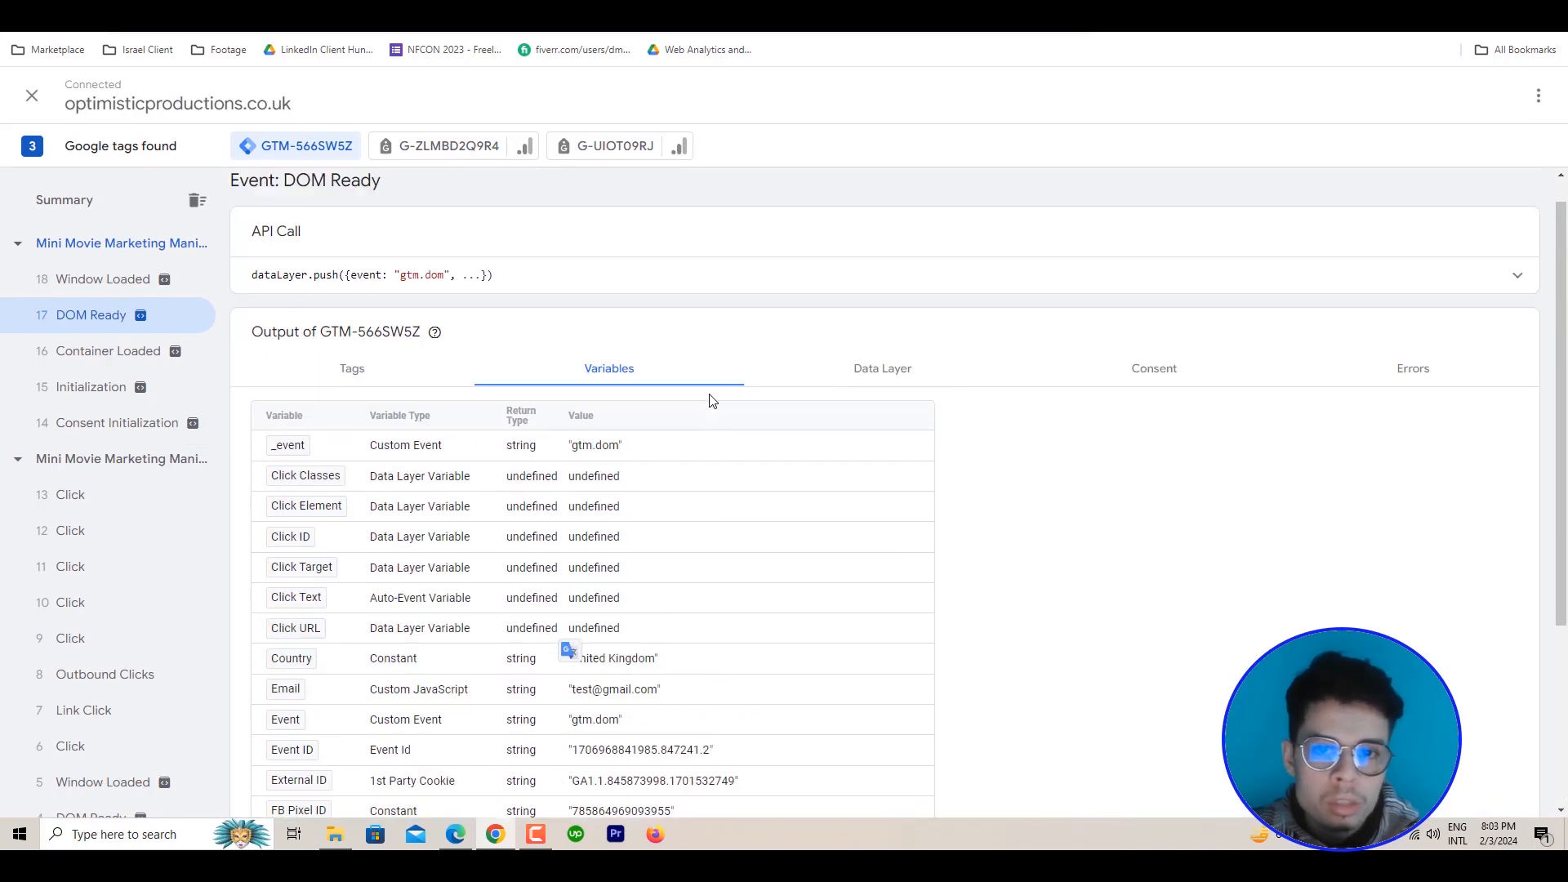
Inspect the full properties of the fired Facebook Pixel-New Funnel-Movie & Funnel Page Lead tag, including its advanced matching list
left_click(365, 405)
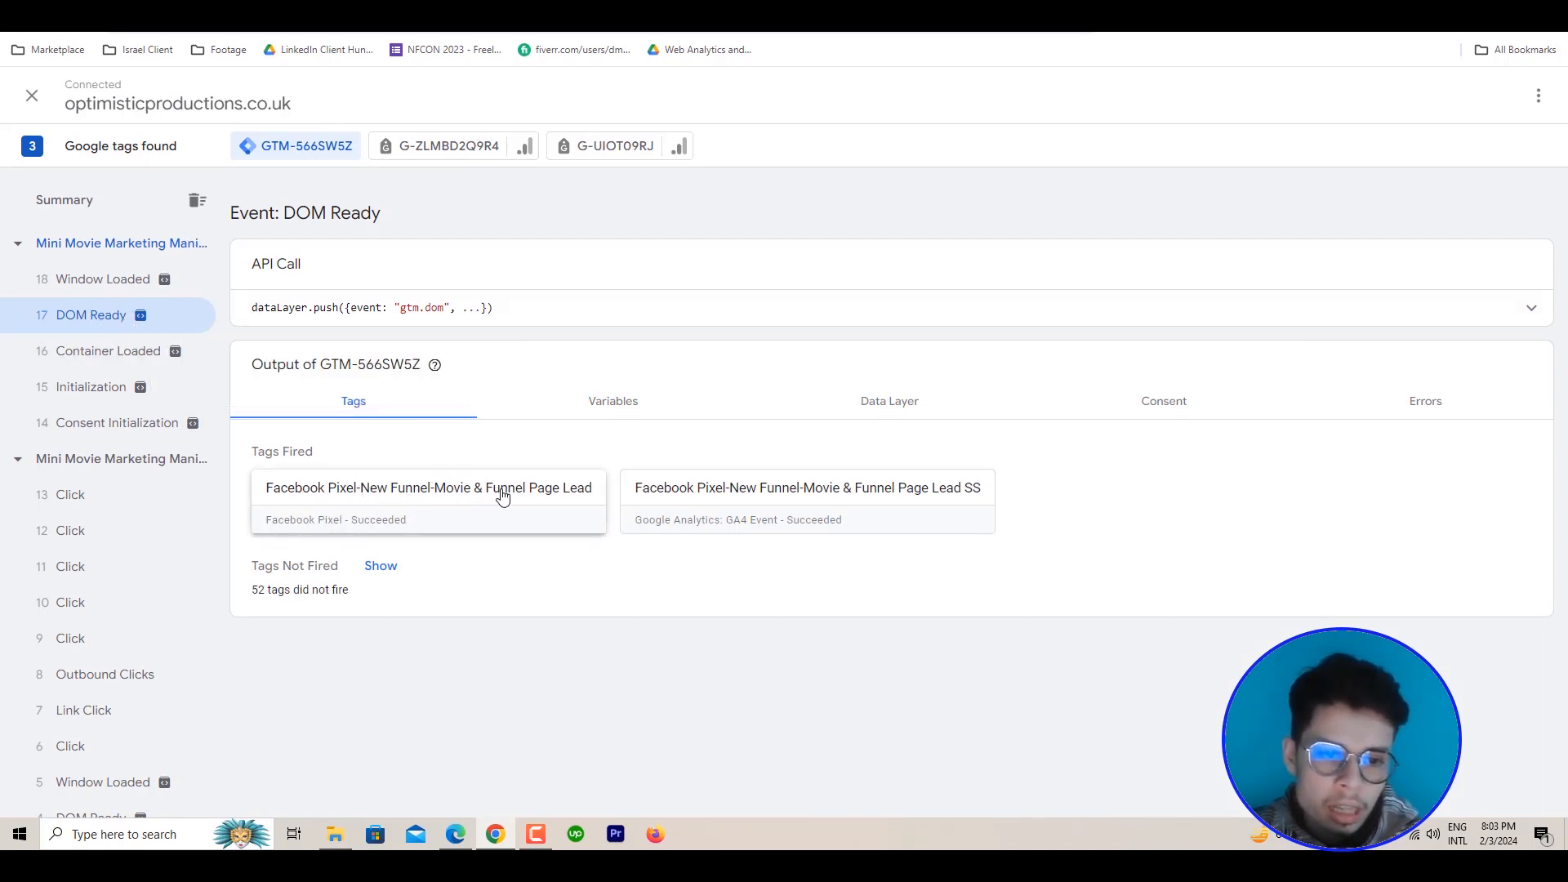
left_click(412, 513)
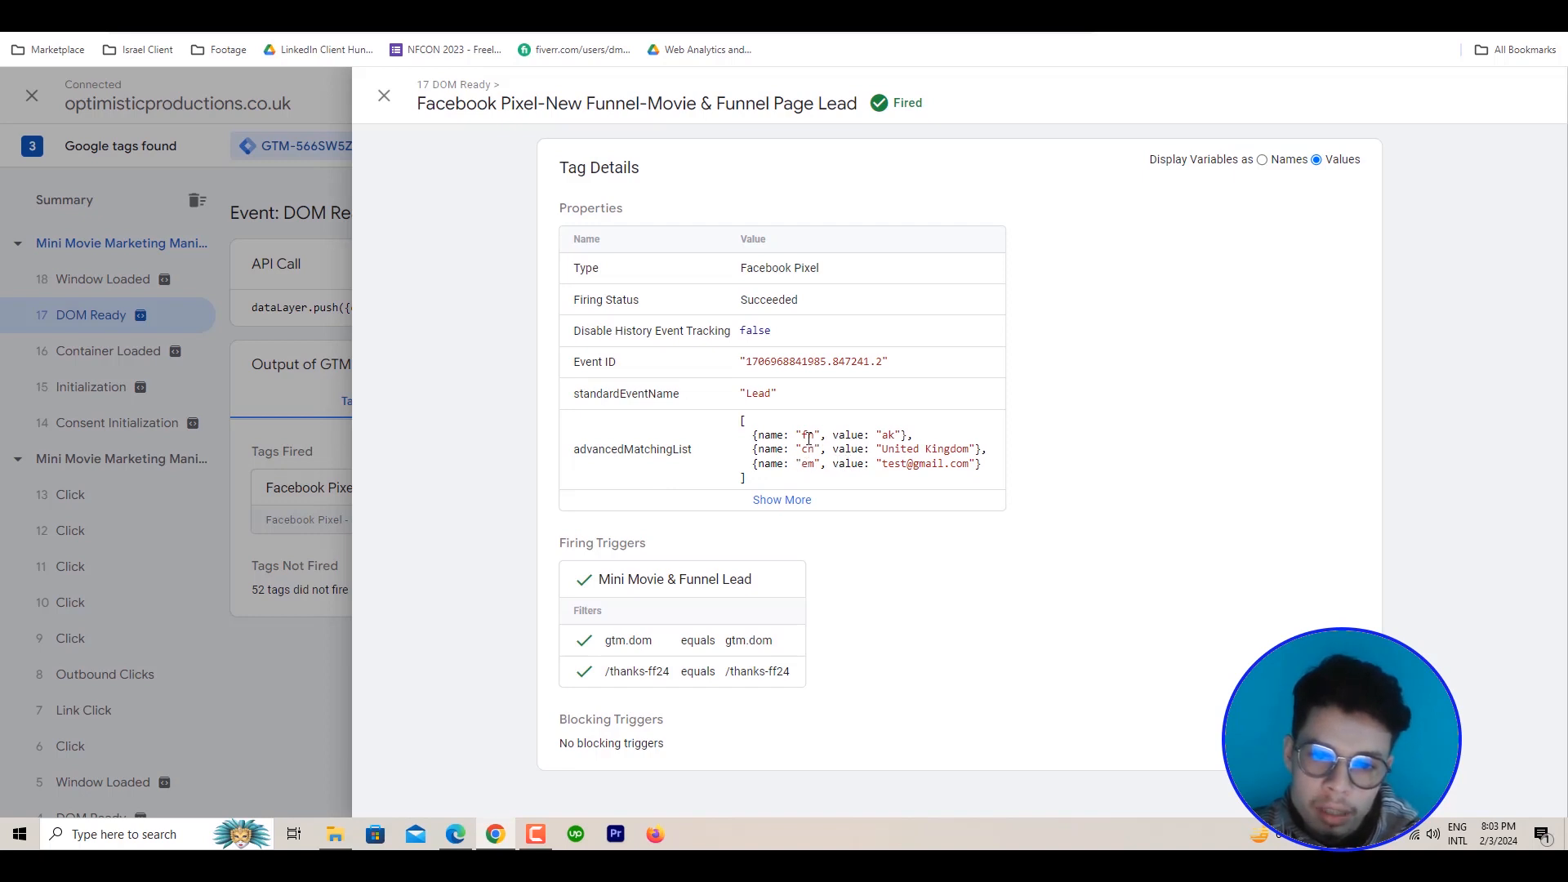
left_click_drag(886, 438, 988, 474)
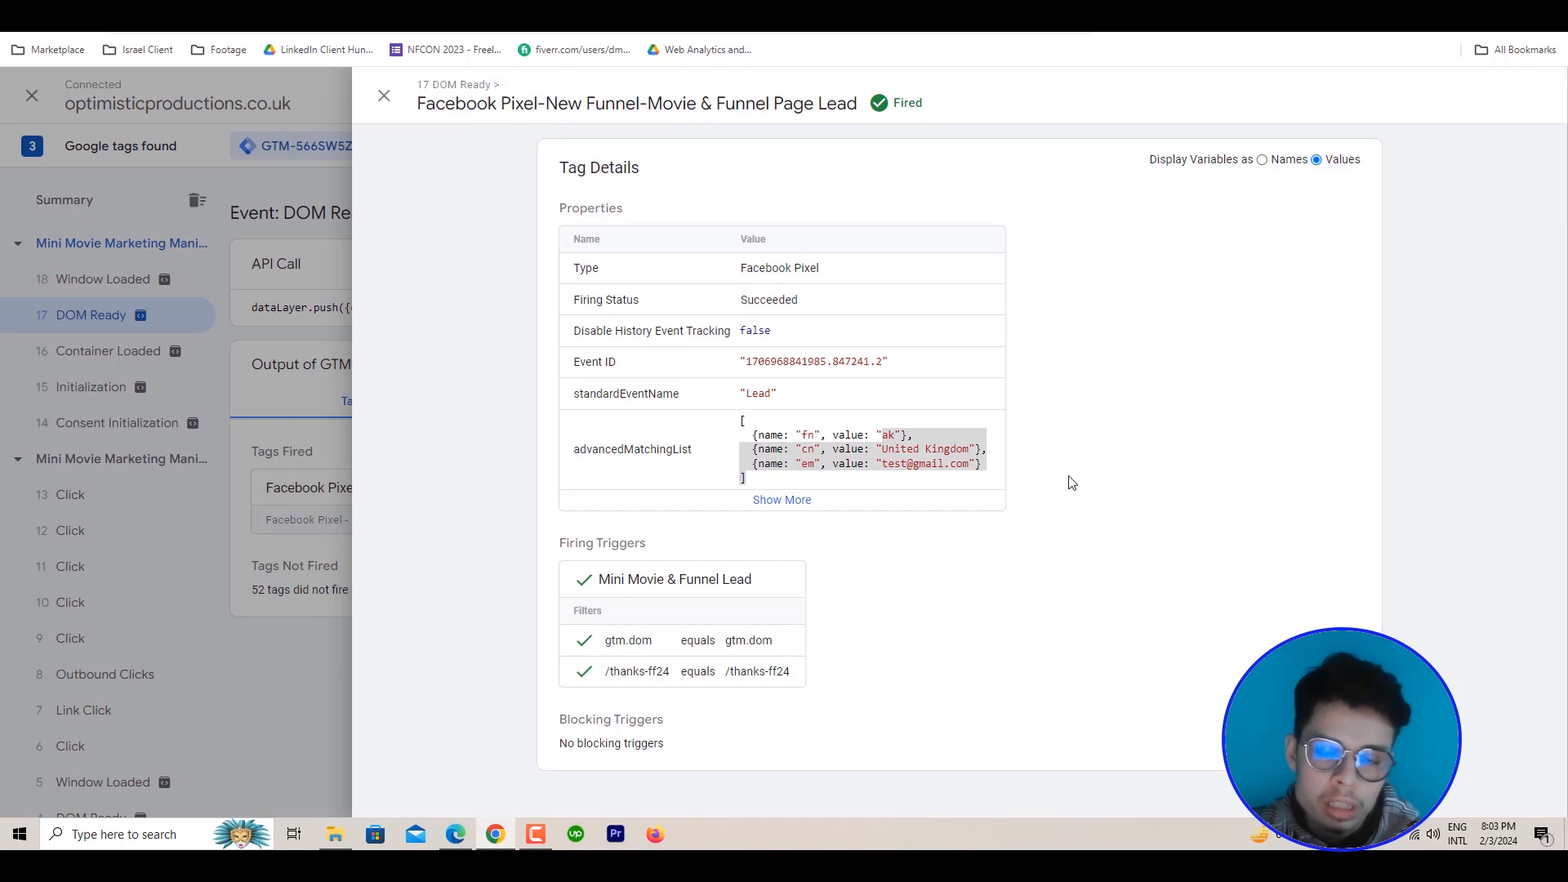
left_click(275, 630)
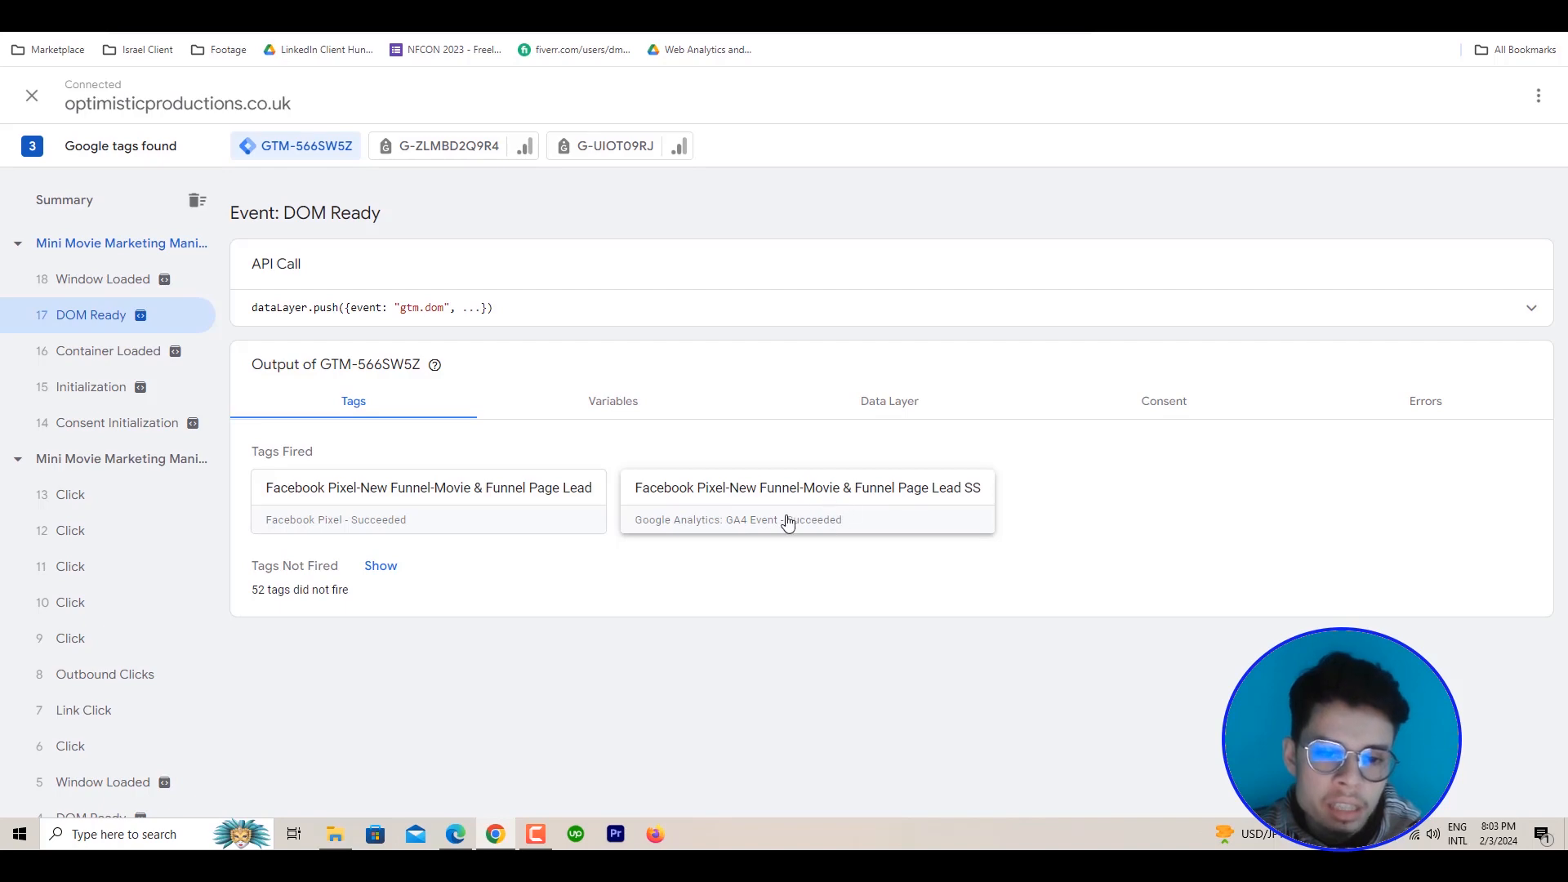
left_click(365, 490)
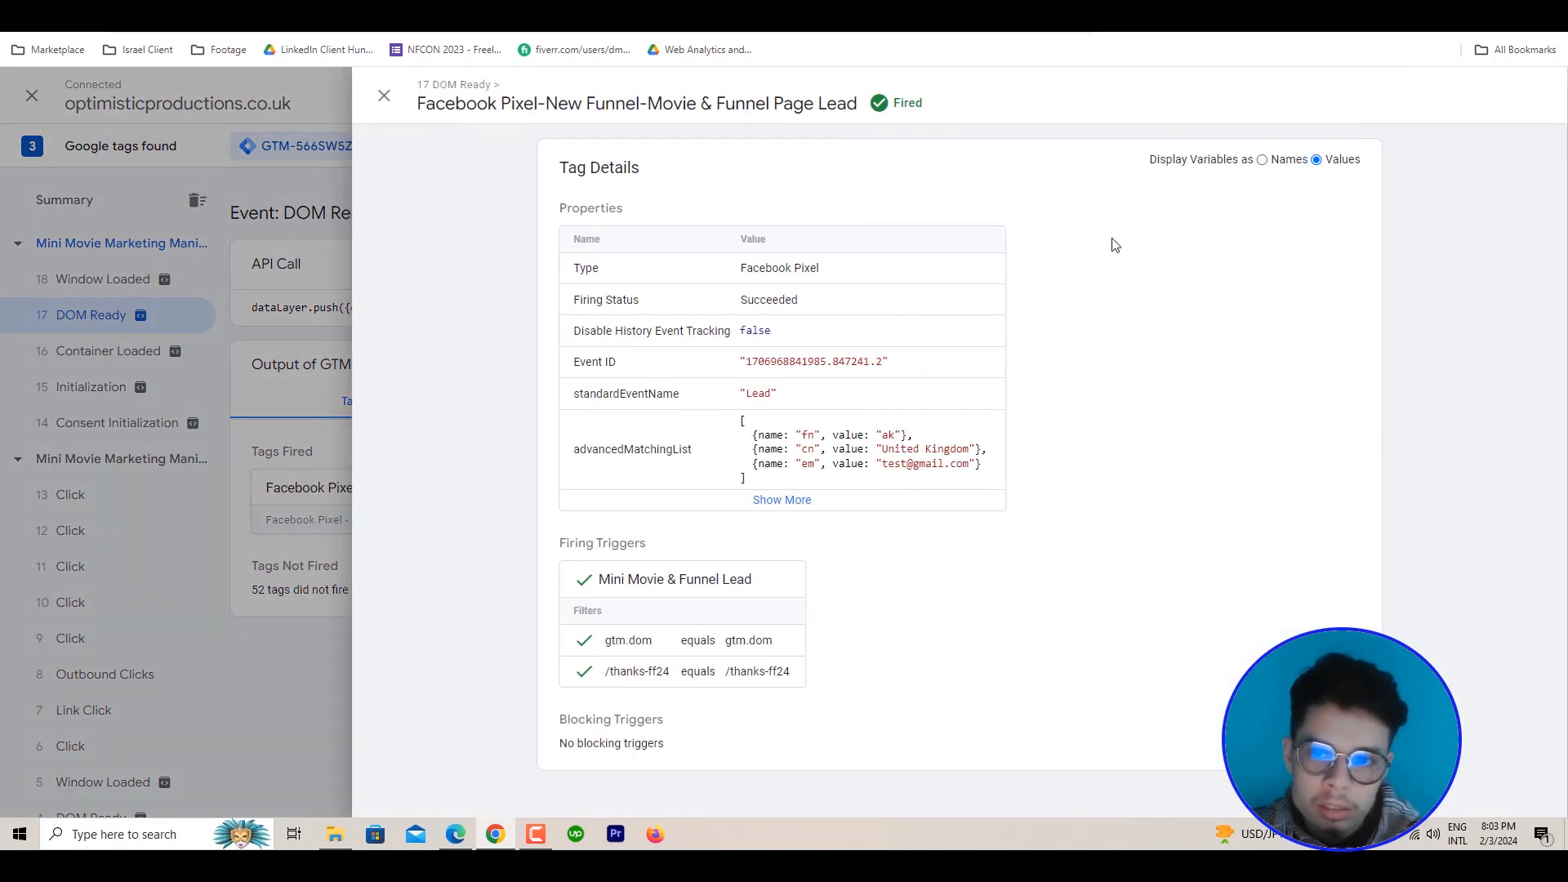
left_click(784, 505)
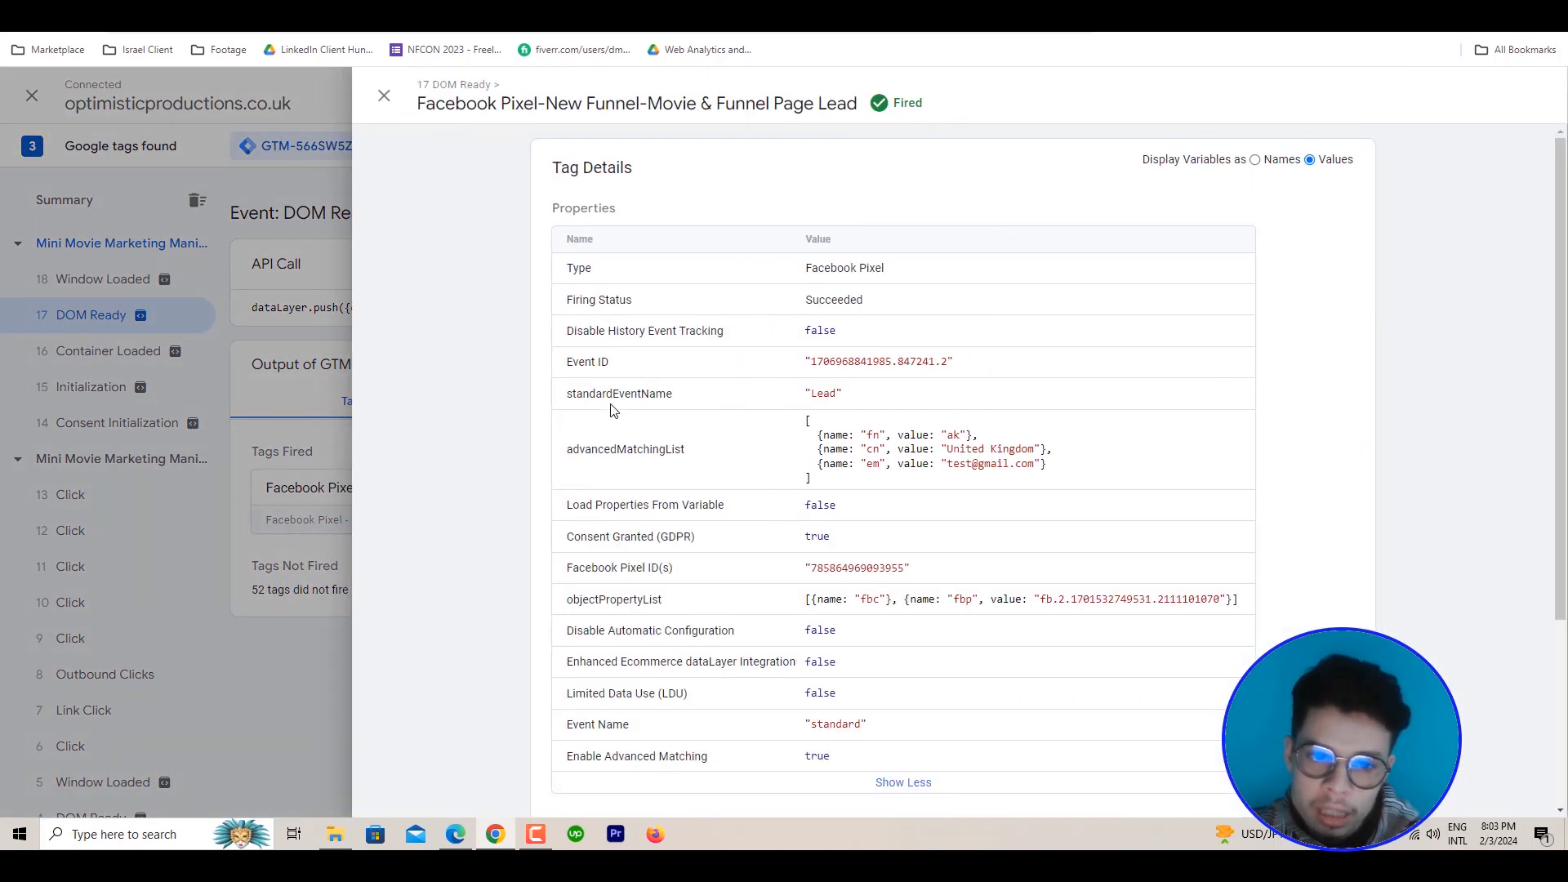
left_click(293, 592)
Inspect the user data parameters of the fired Facebook Pixel-New Funnel-Movie & Funnel Page Lead SS tag, including the email address
left_click(738, 493)
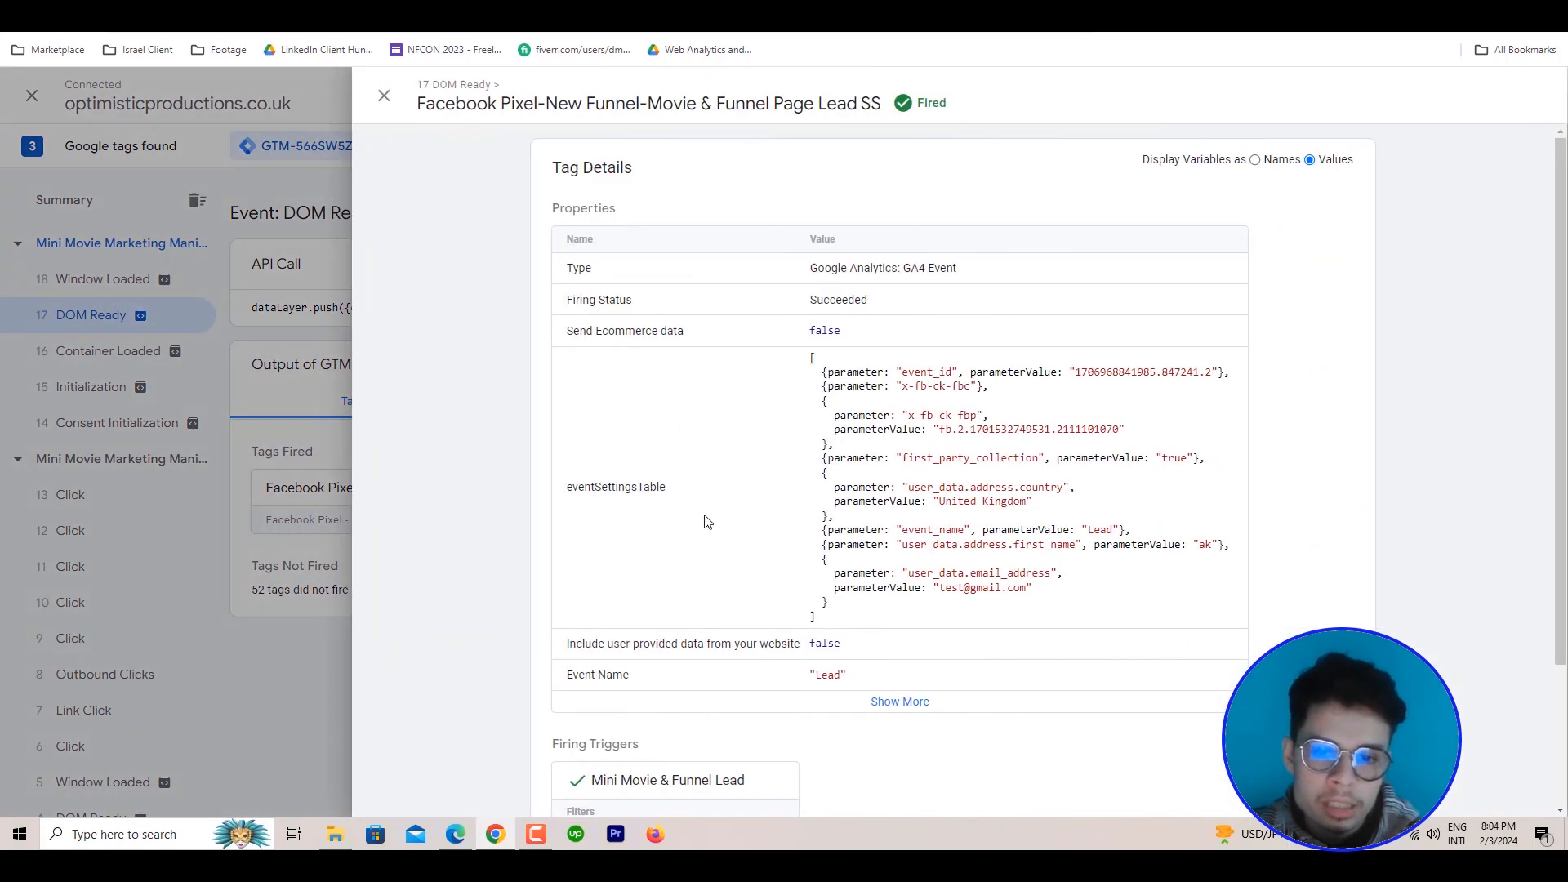
scroll(945, 484, "down", 1)
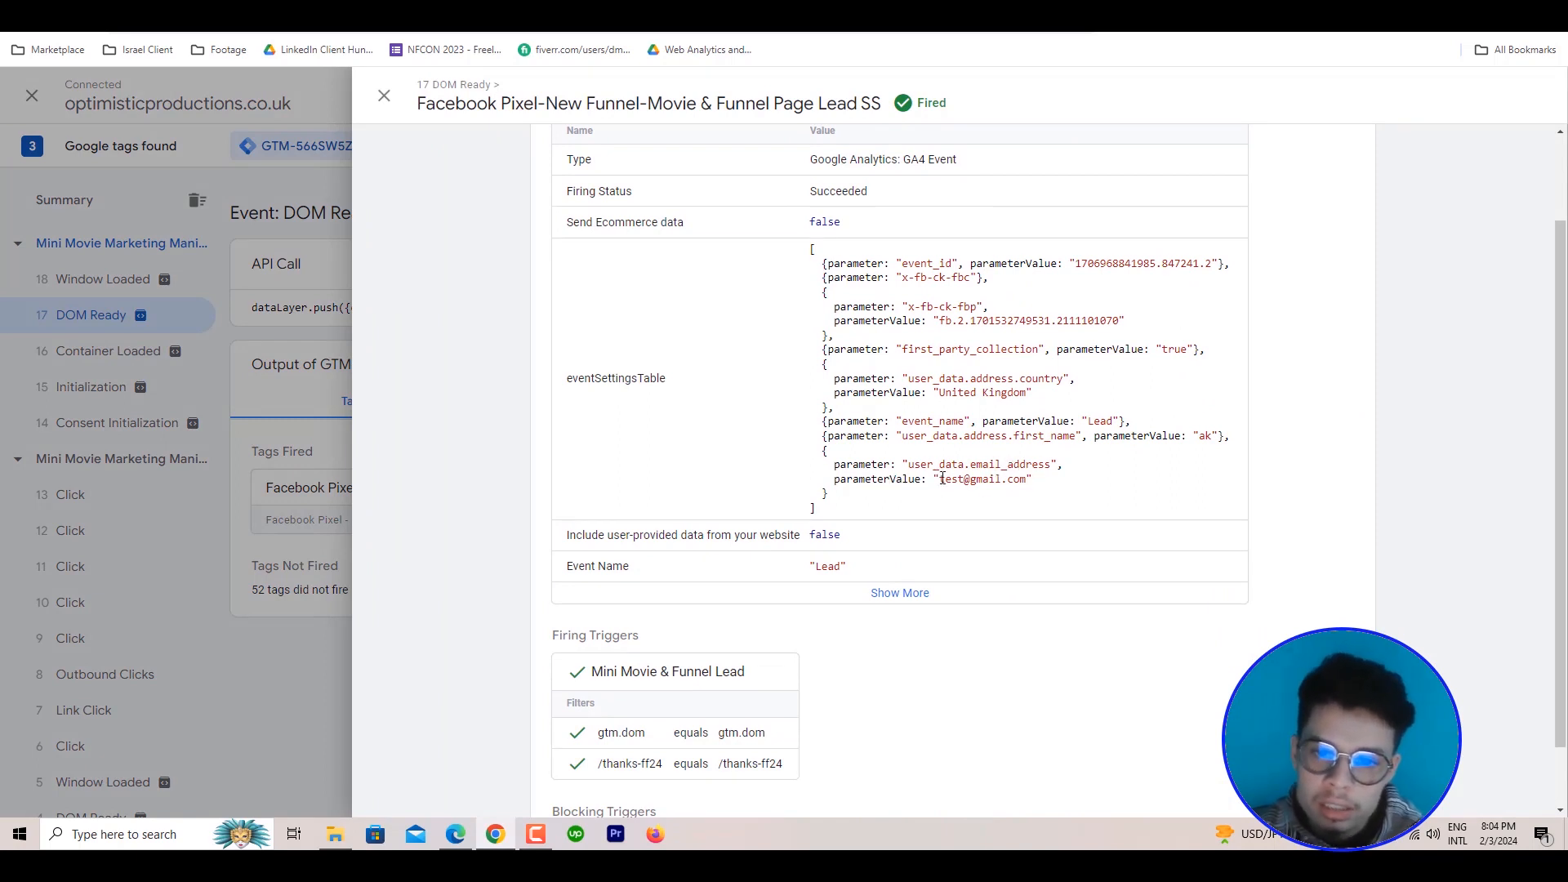
left_click_drag(942, 479, 1016, 481)
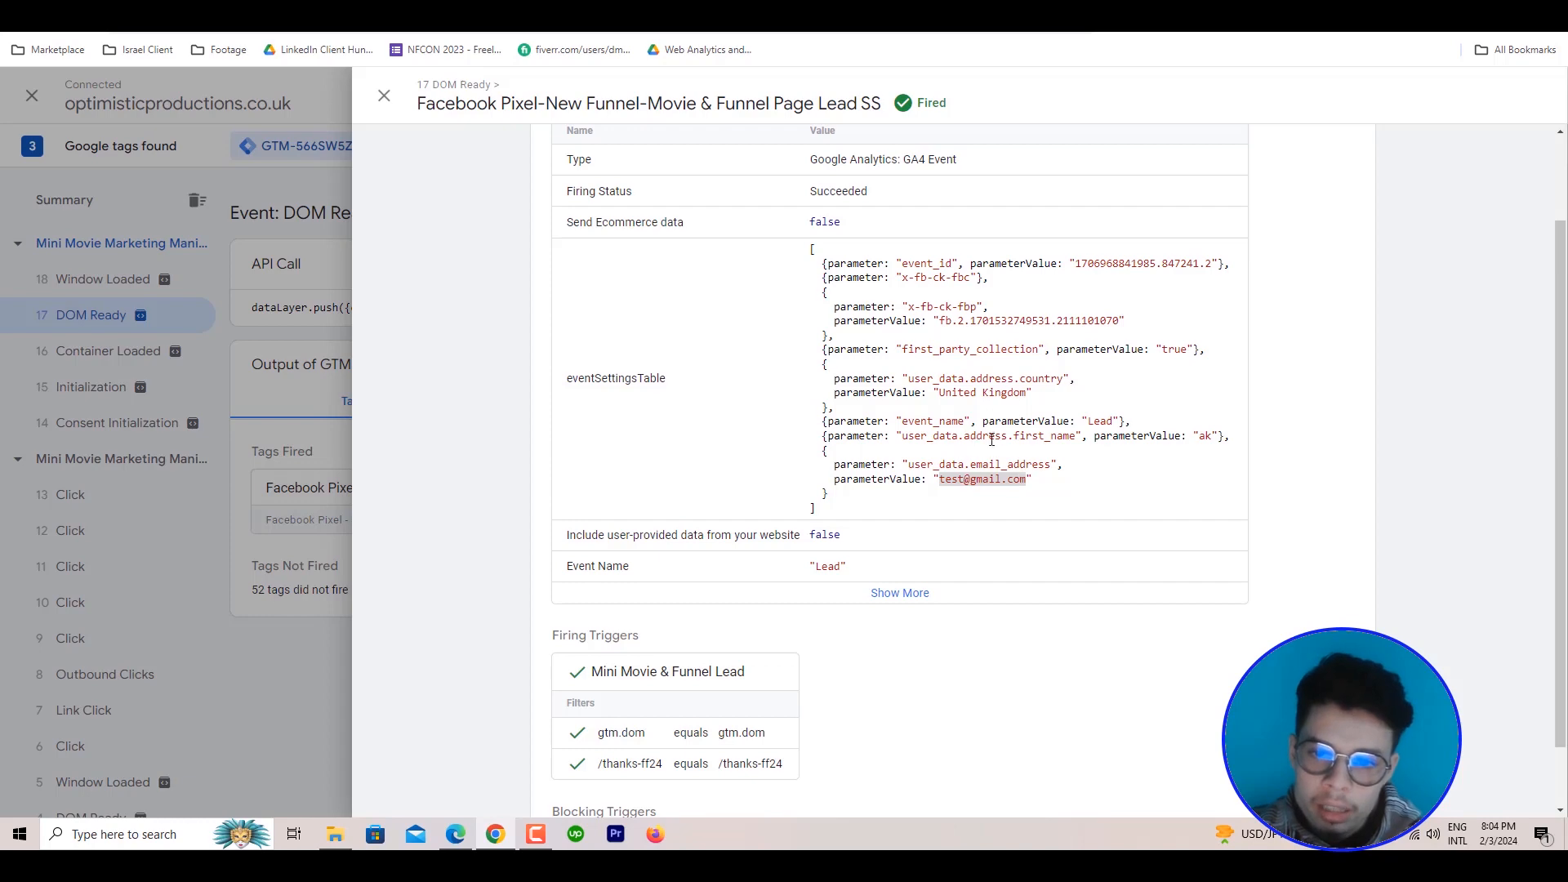
left_click(384, 96)
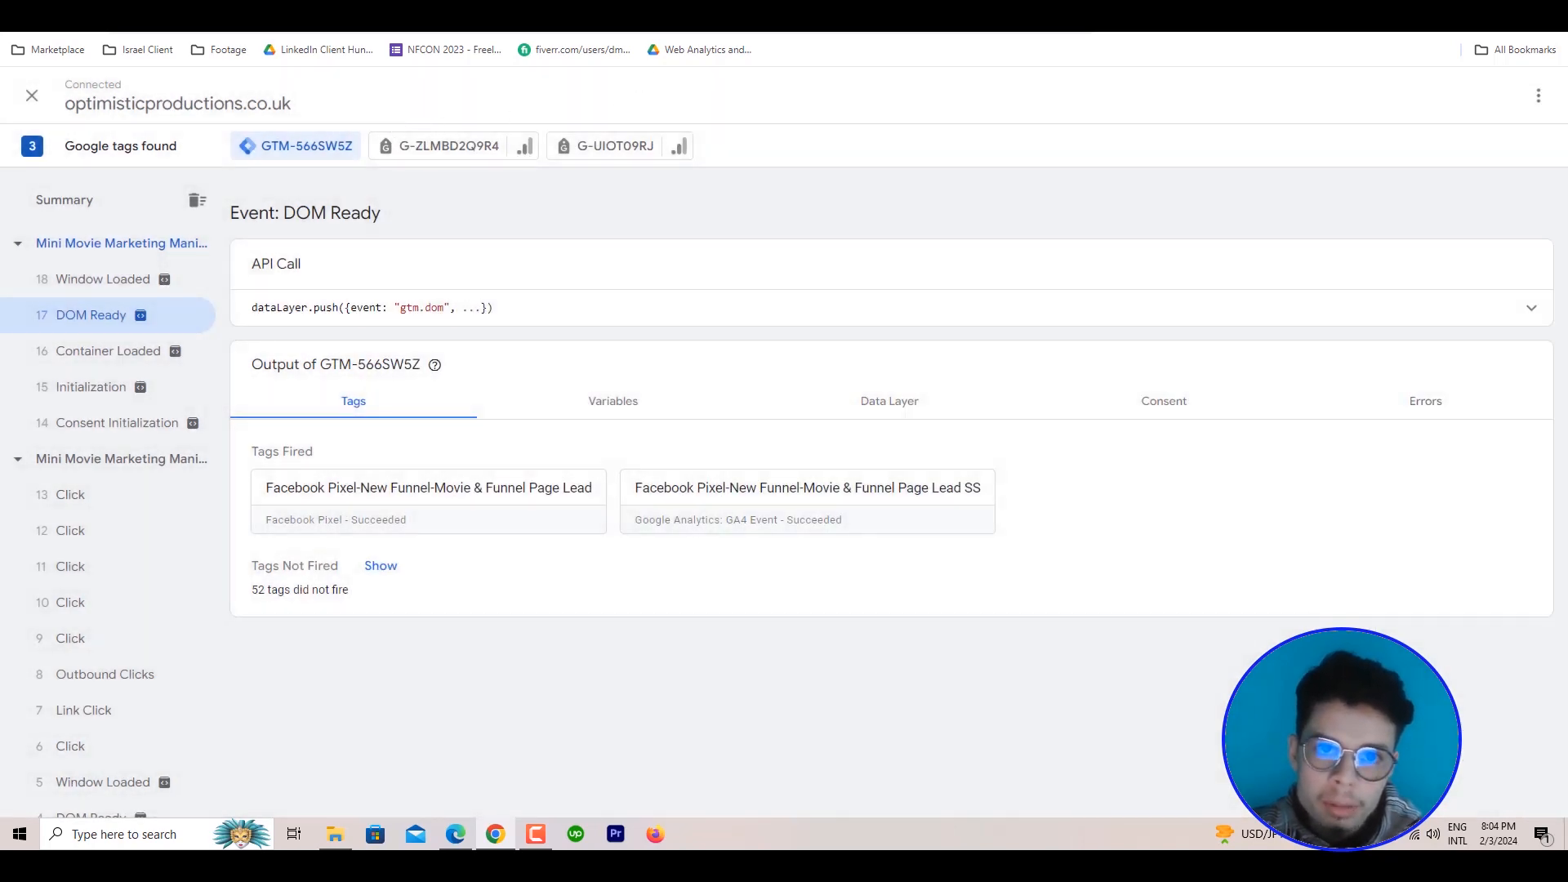
On the thank-you page, use Meta Pixel Helper to examine the Lead event's advanced matching parameters, including the cn value
left_click(572, 6)
left_click(1183, 28)
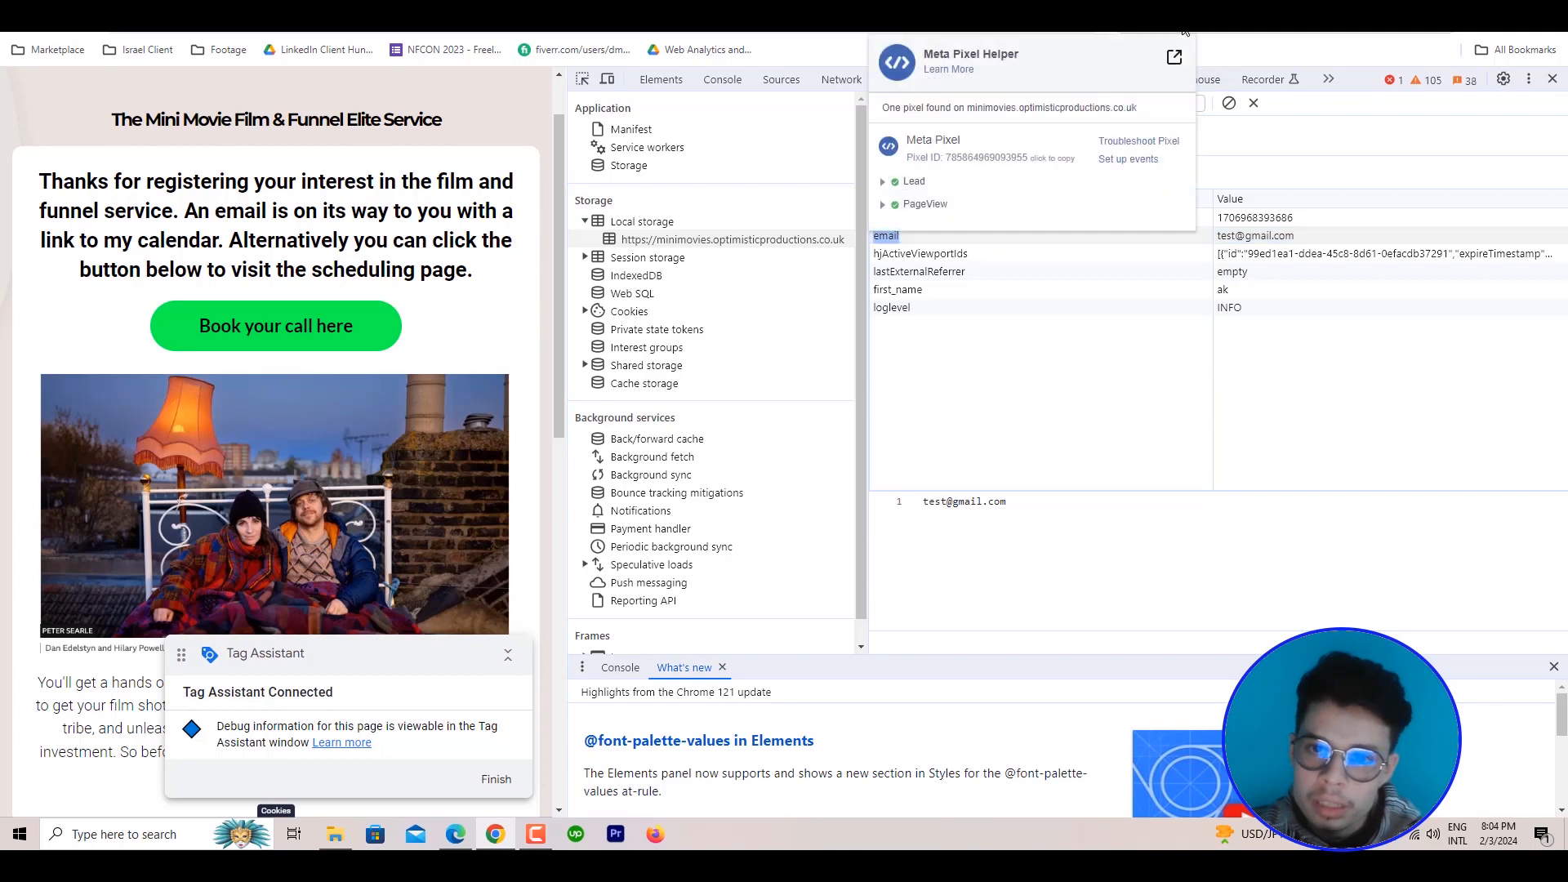
left_click(923, 182)
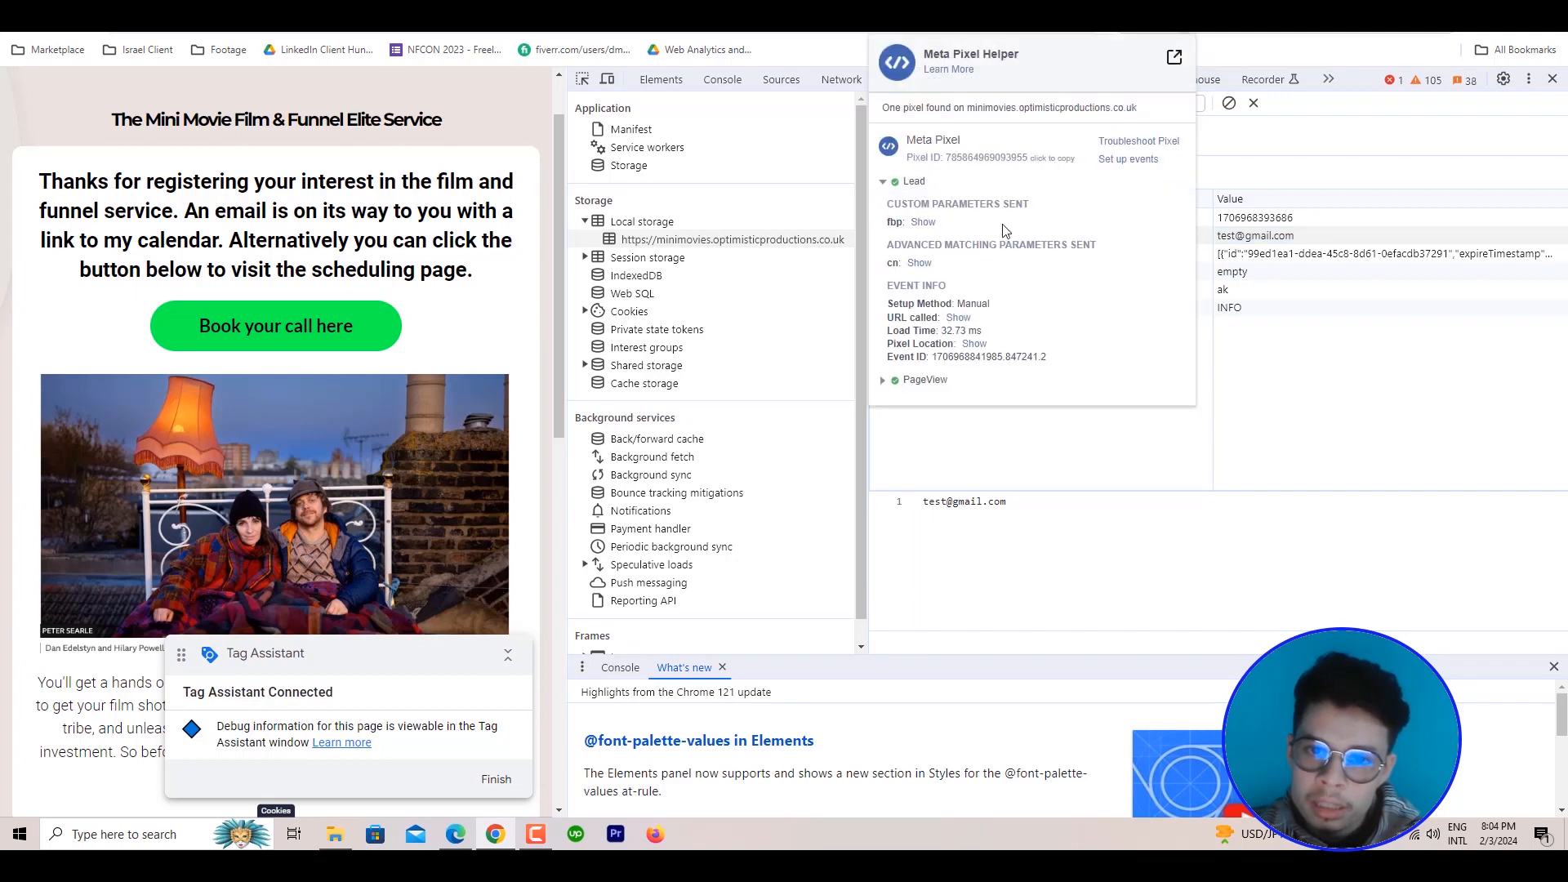
left_click(918, 264)
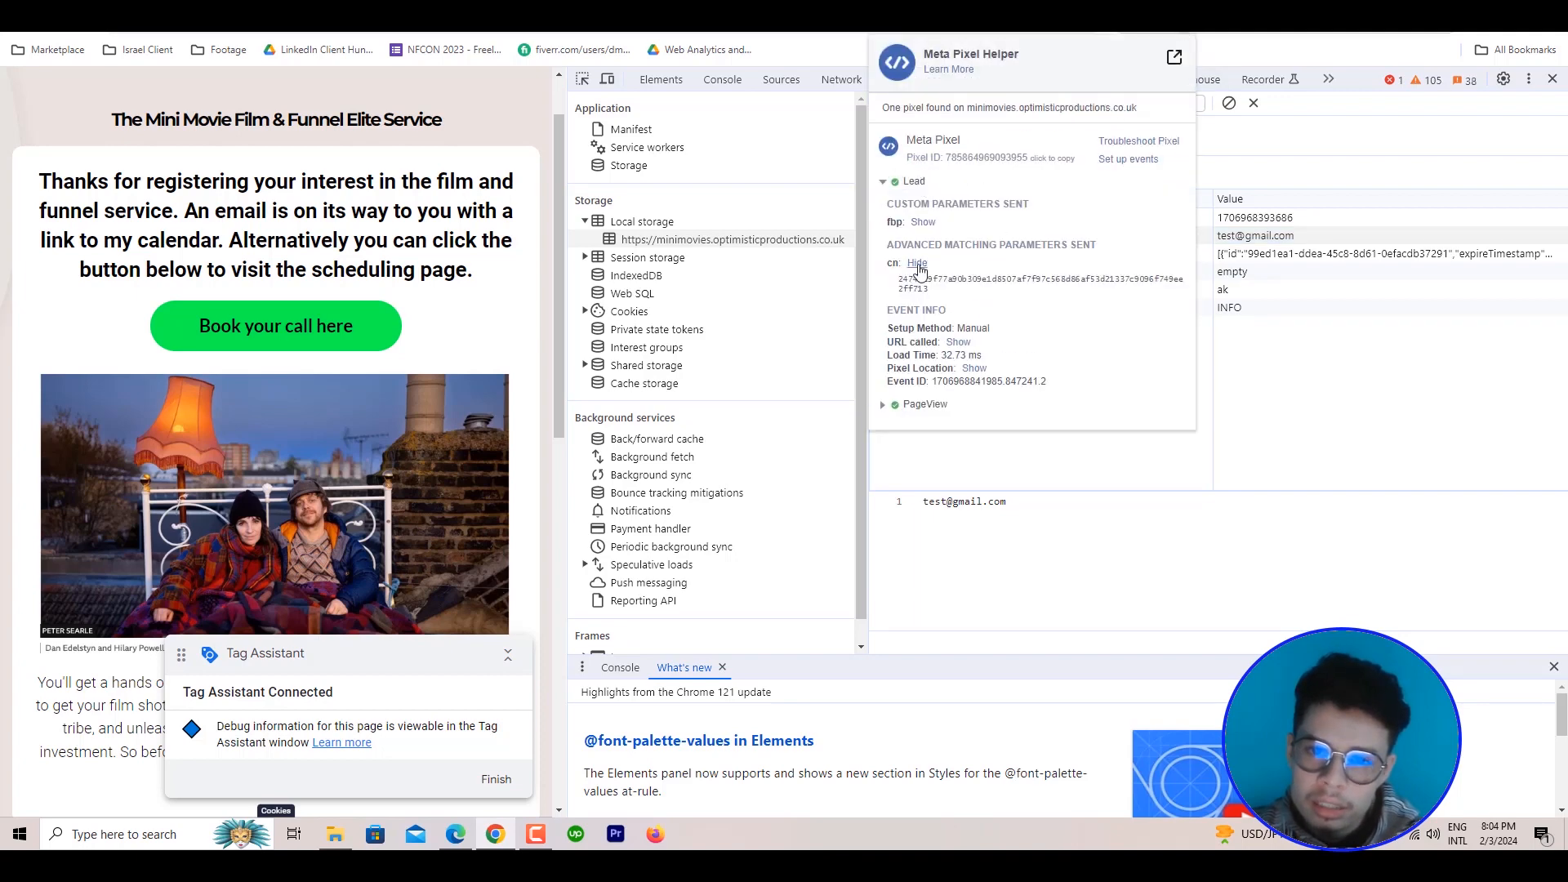
left_click(919, 264)
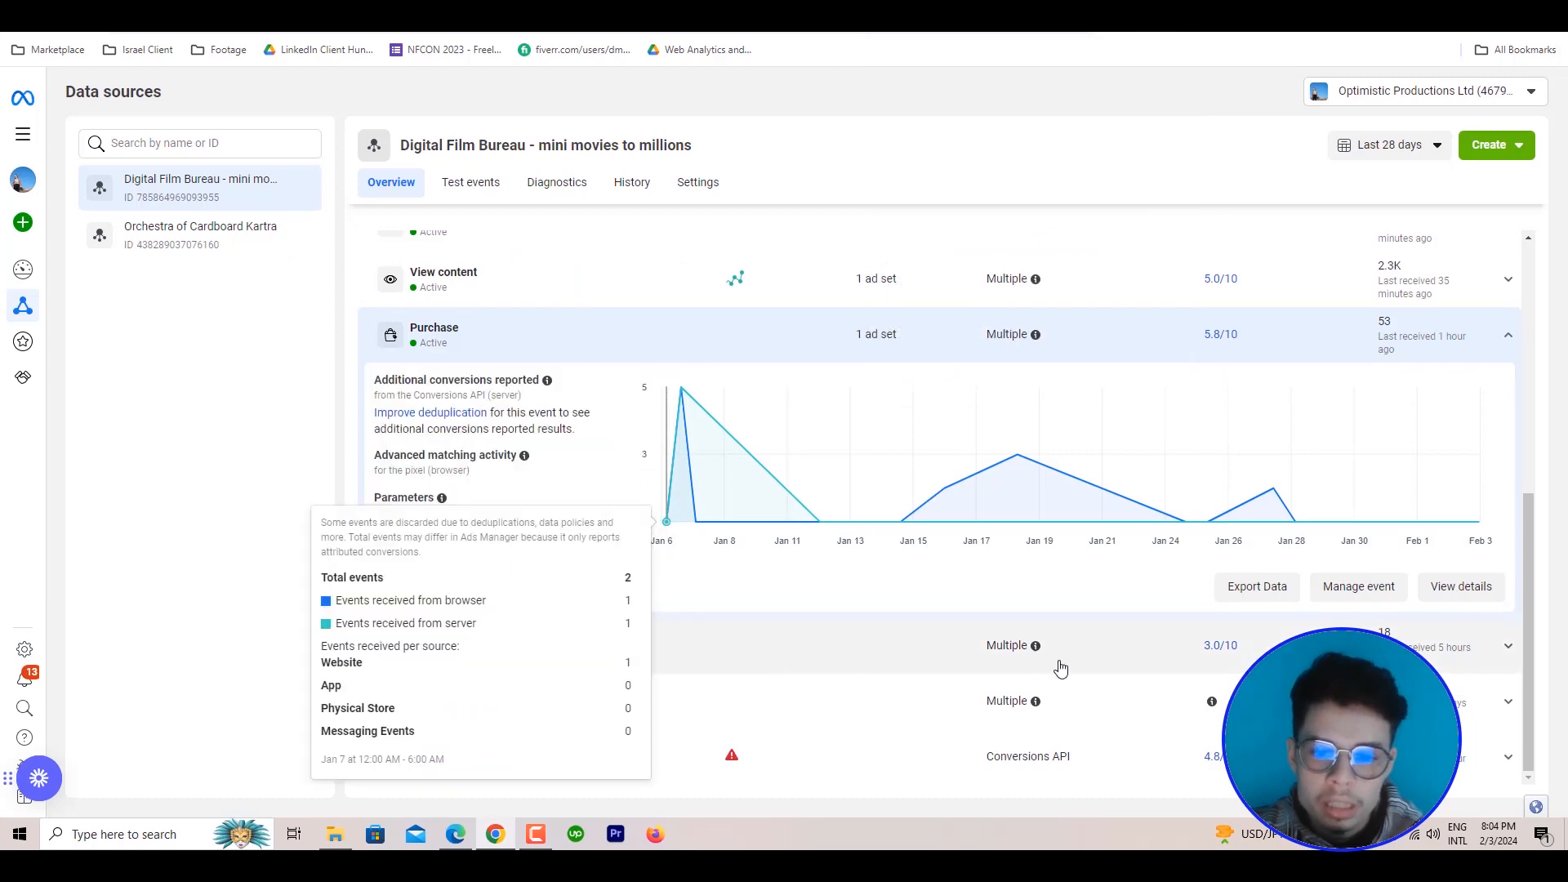
In Meta Events Manager, show the explanation of Event Match Quality for the Digital Film Bureau data source's events
scroll(1274, 506, "up", 3)
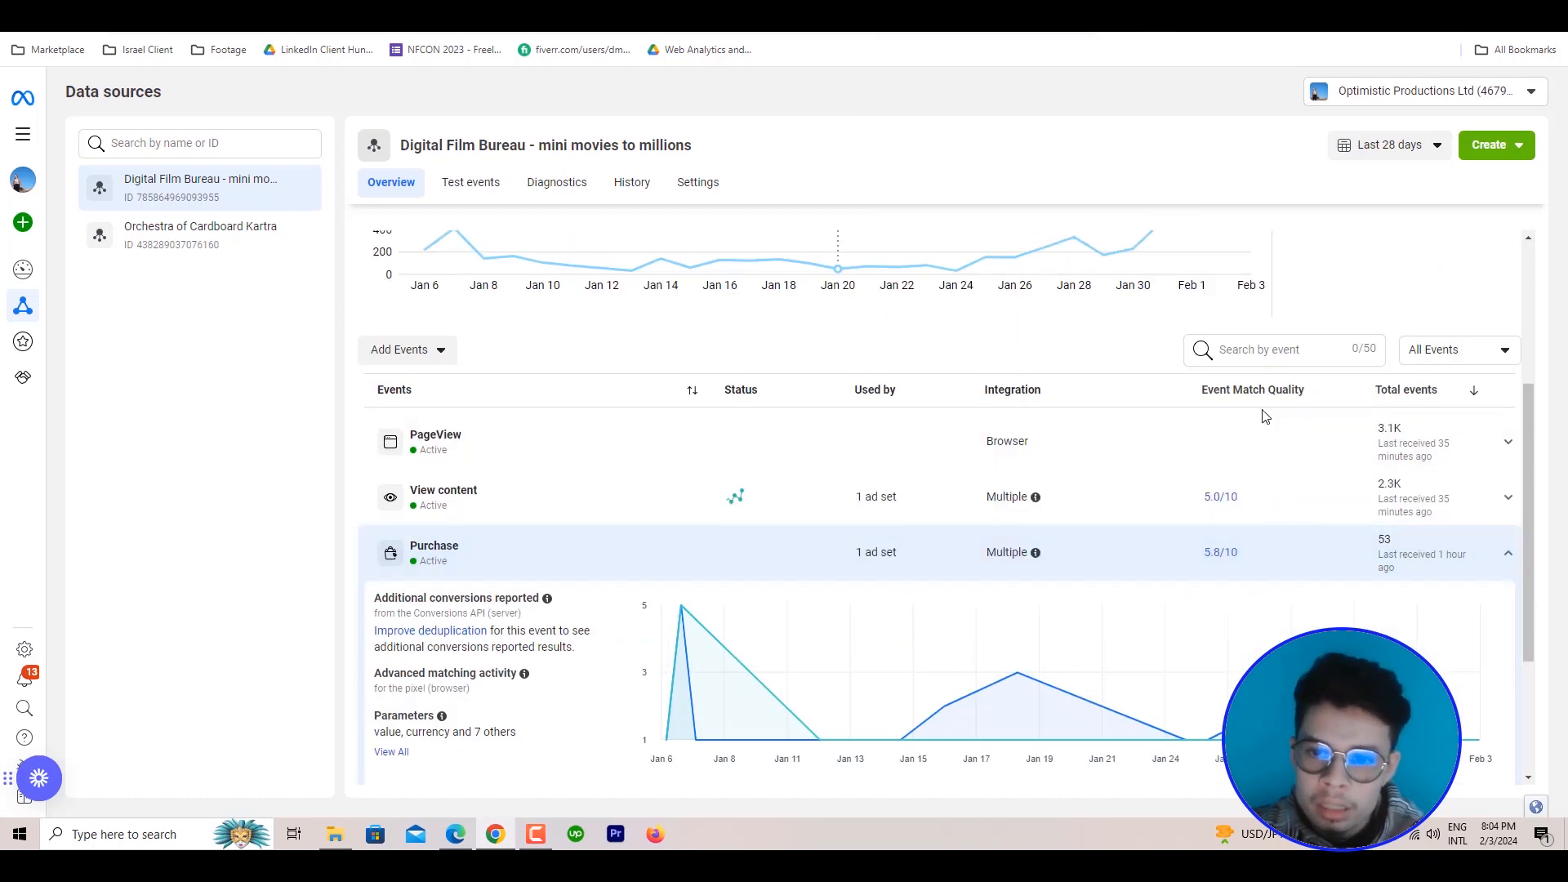
mouse_move(1265, 403)
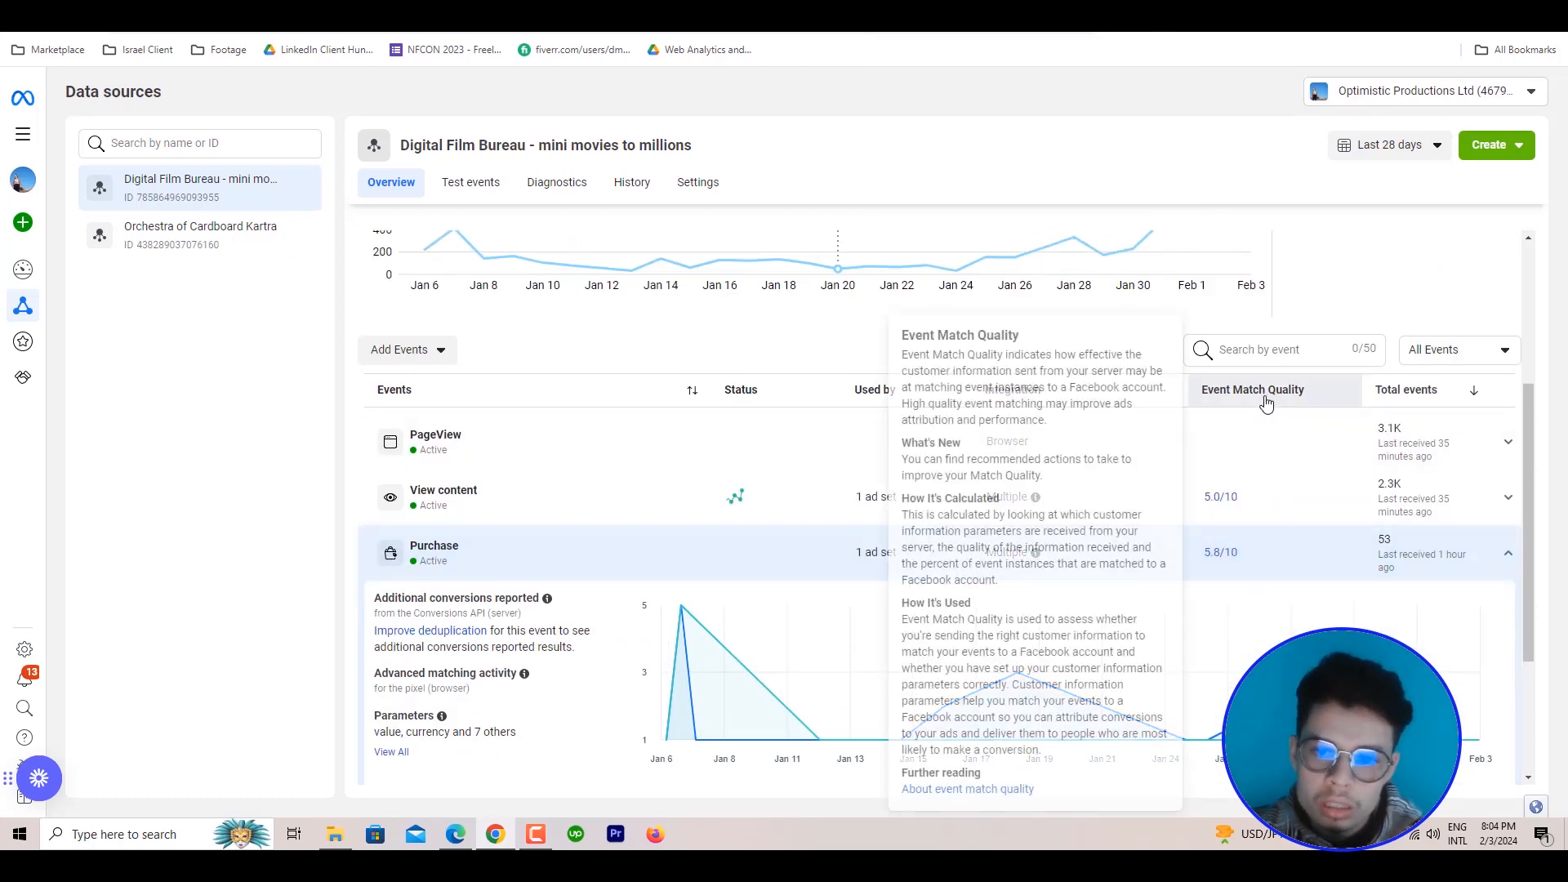